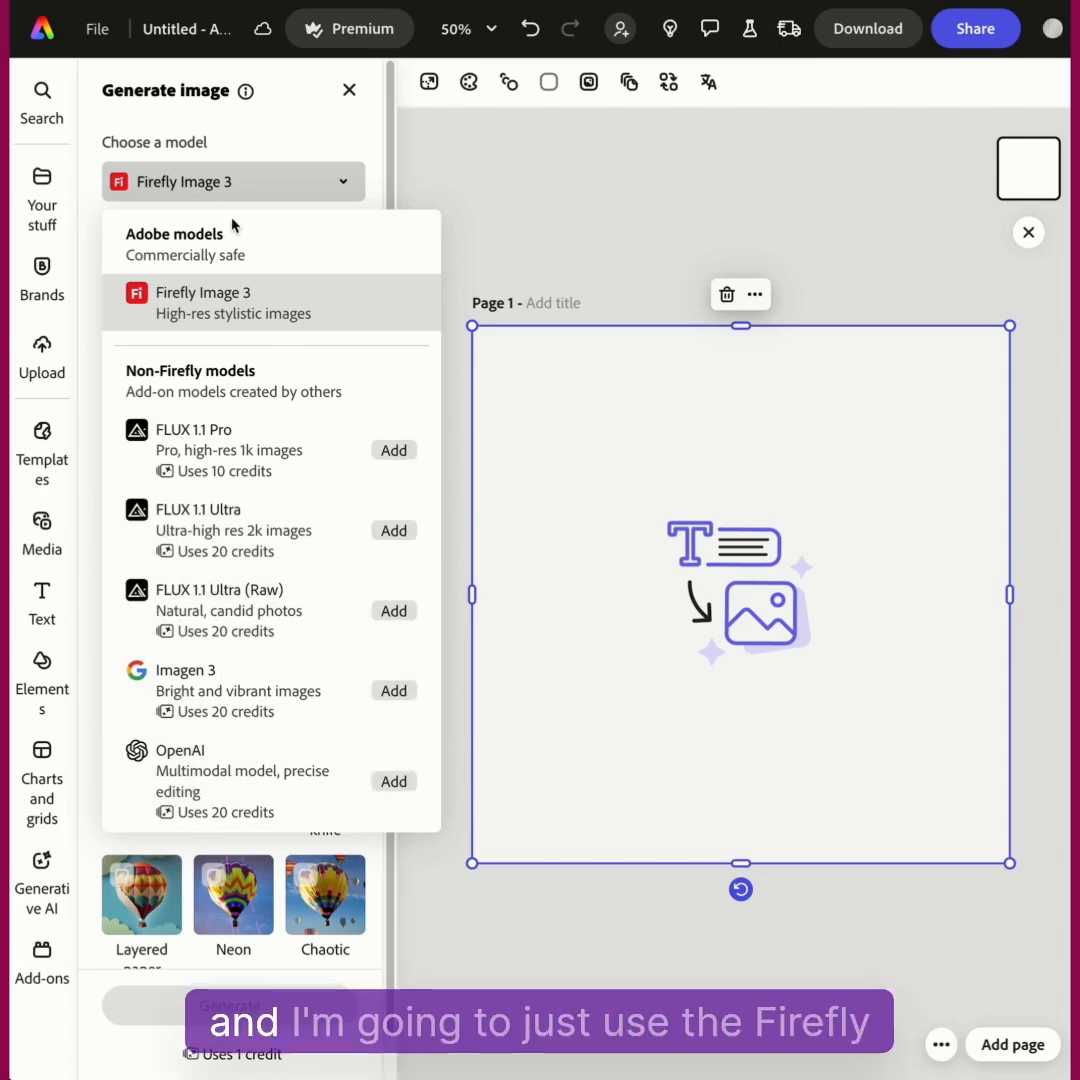
Generate an image with Firefly Image 3, content type Art, from the copied prompt ending "castle in the sky, never before seen mysteries, surreal, surrealism, dreamy"
click(236, 183)
click(188, 270)
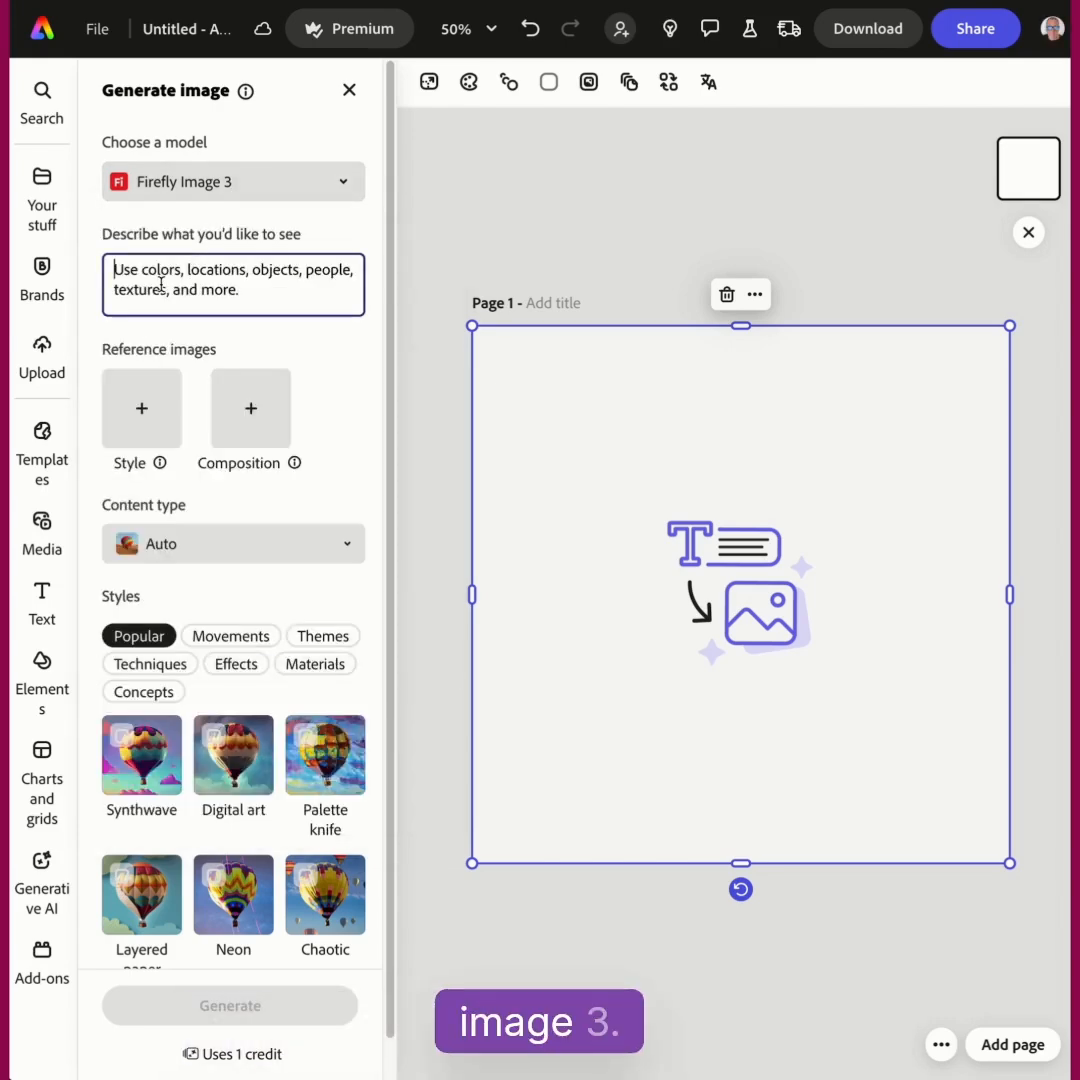
key(ctrl+v)
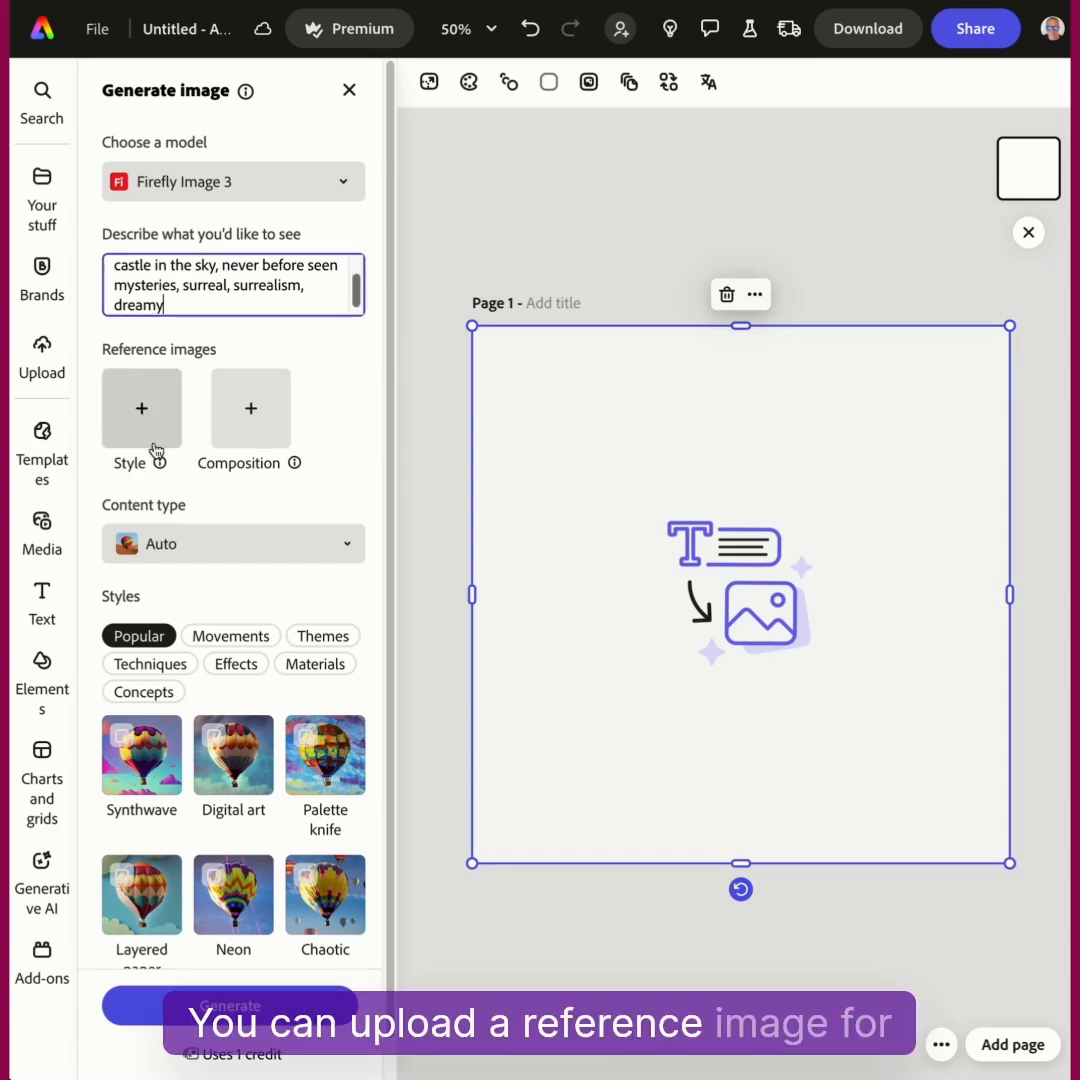
click(300, 553)
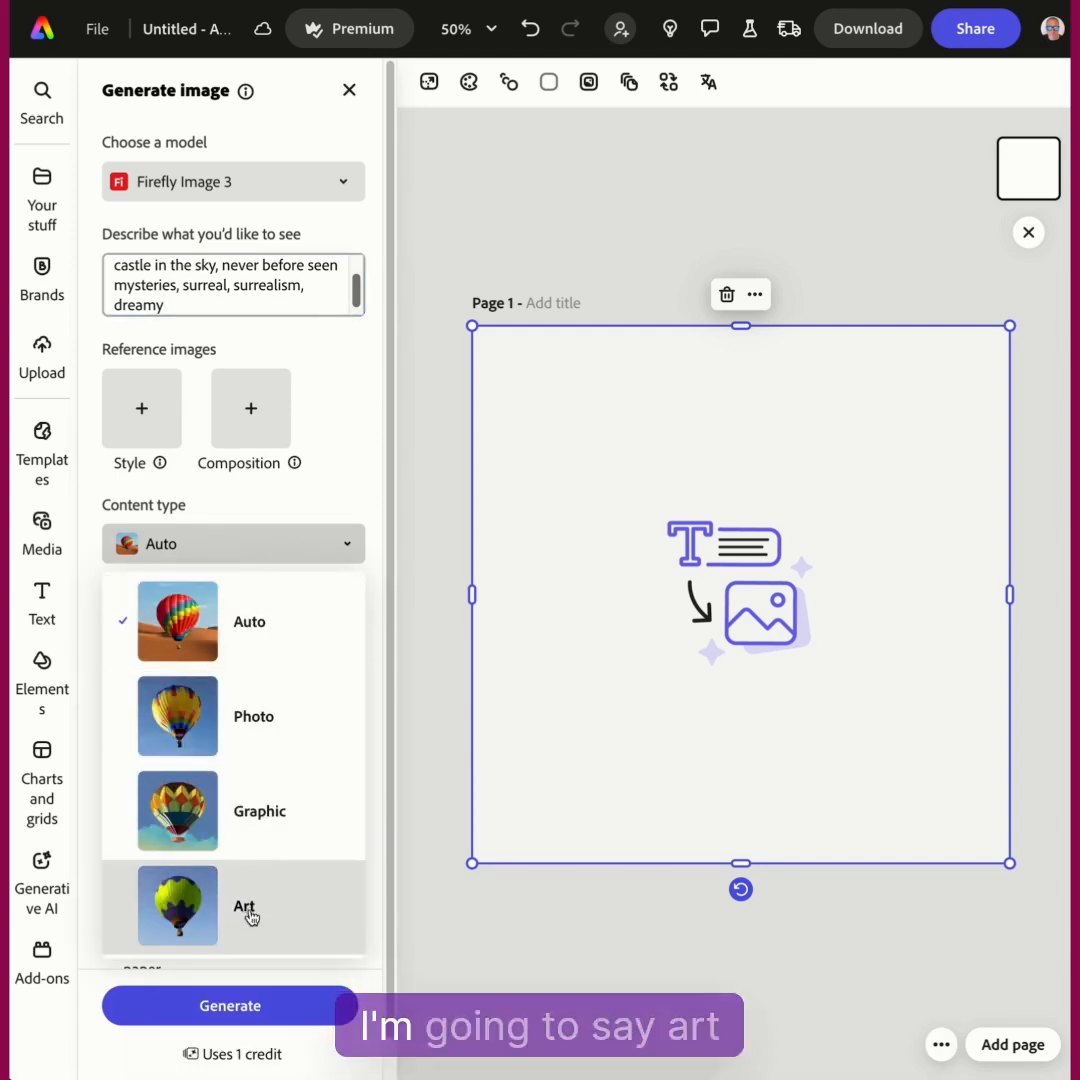
click(250, 912)
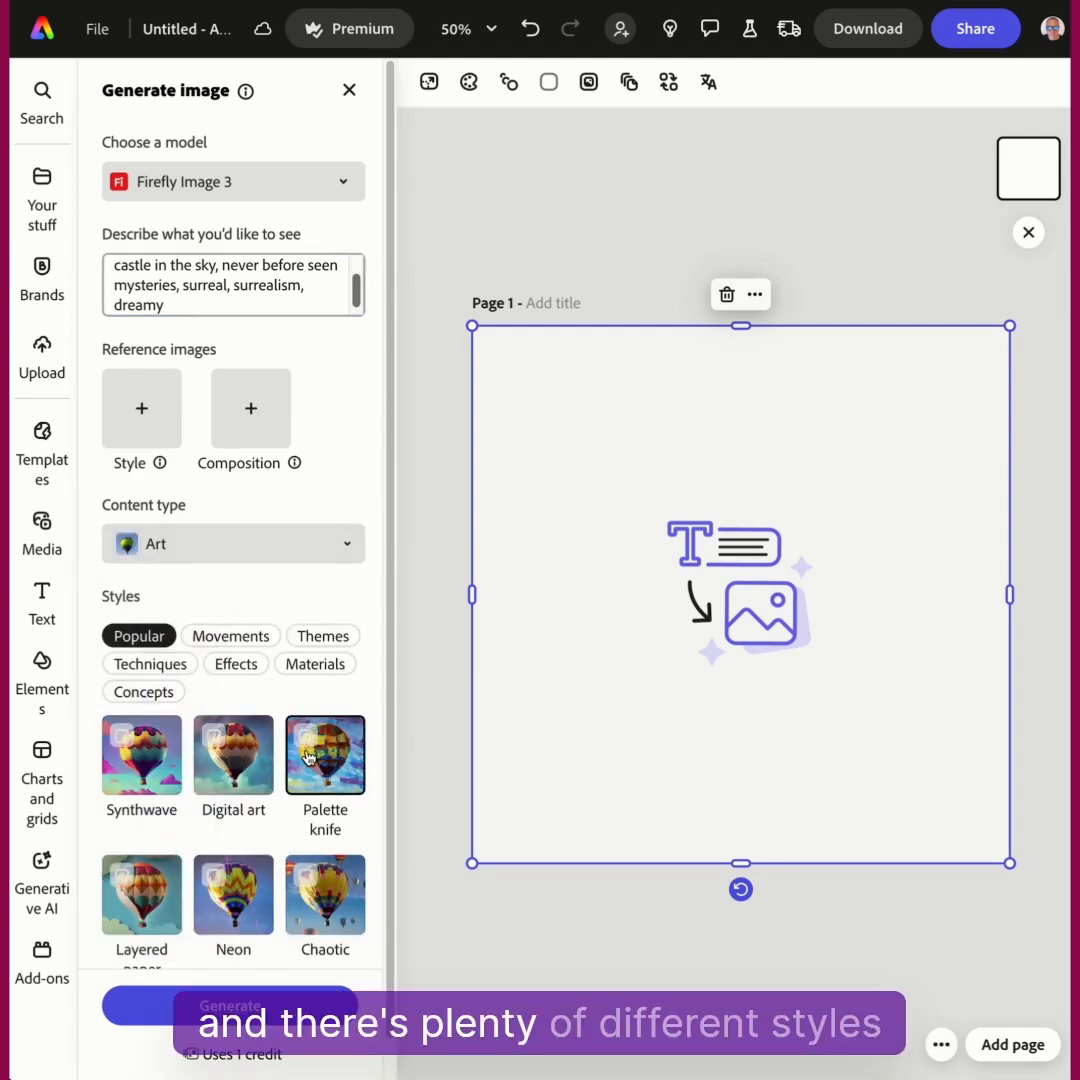
click(230, 1005)
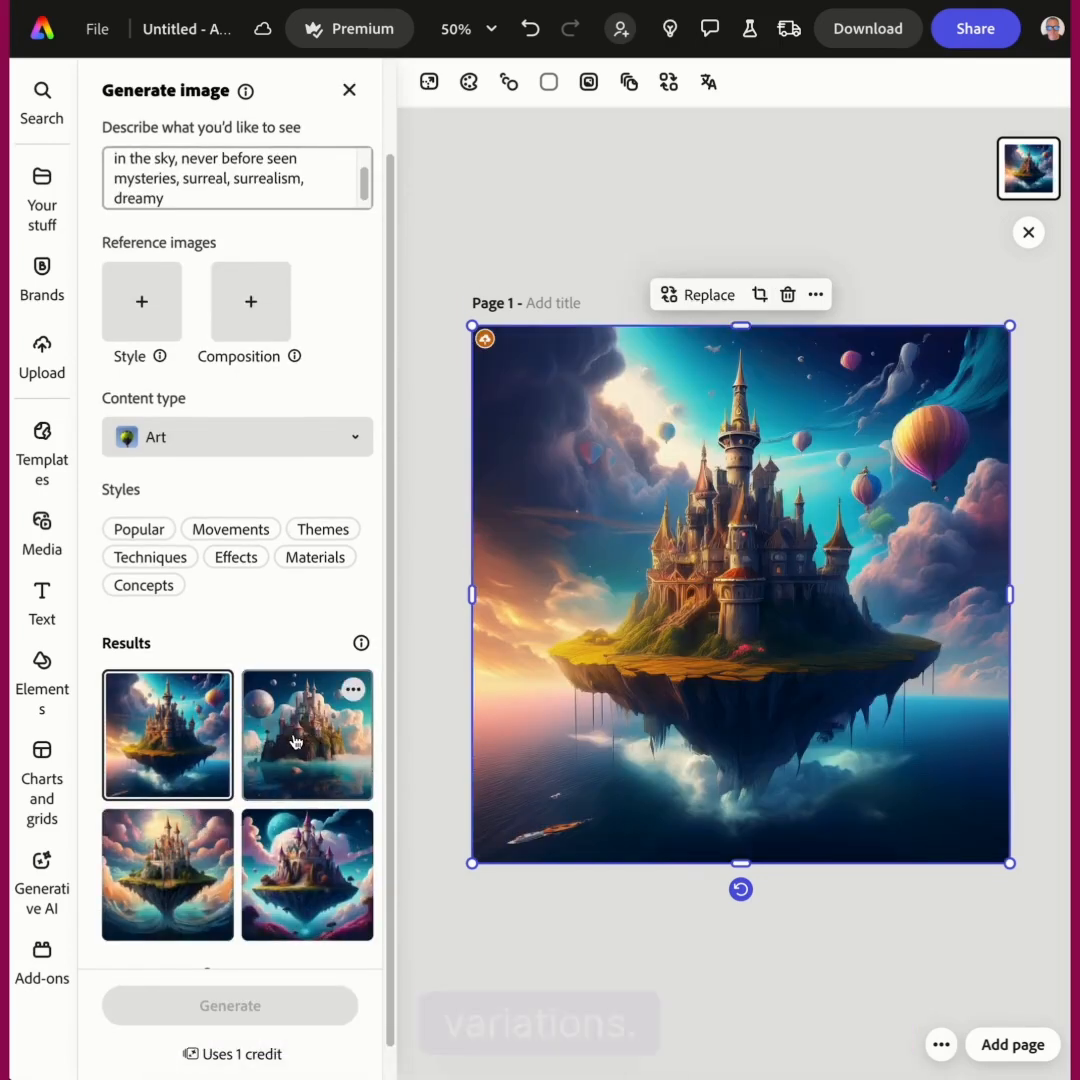
Preview the generated castle variations and choose the second one, with the planets beside the castle
click(295, 741)
click(181, 889)
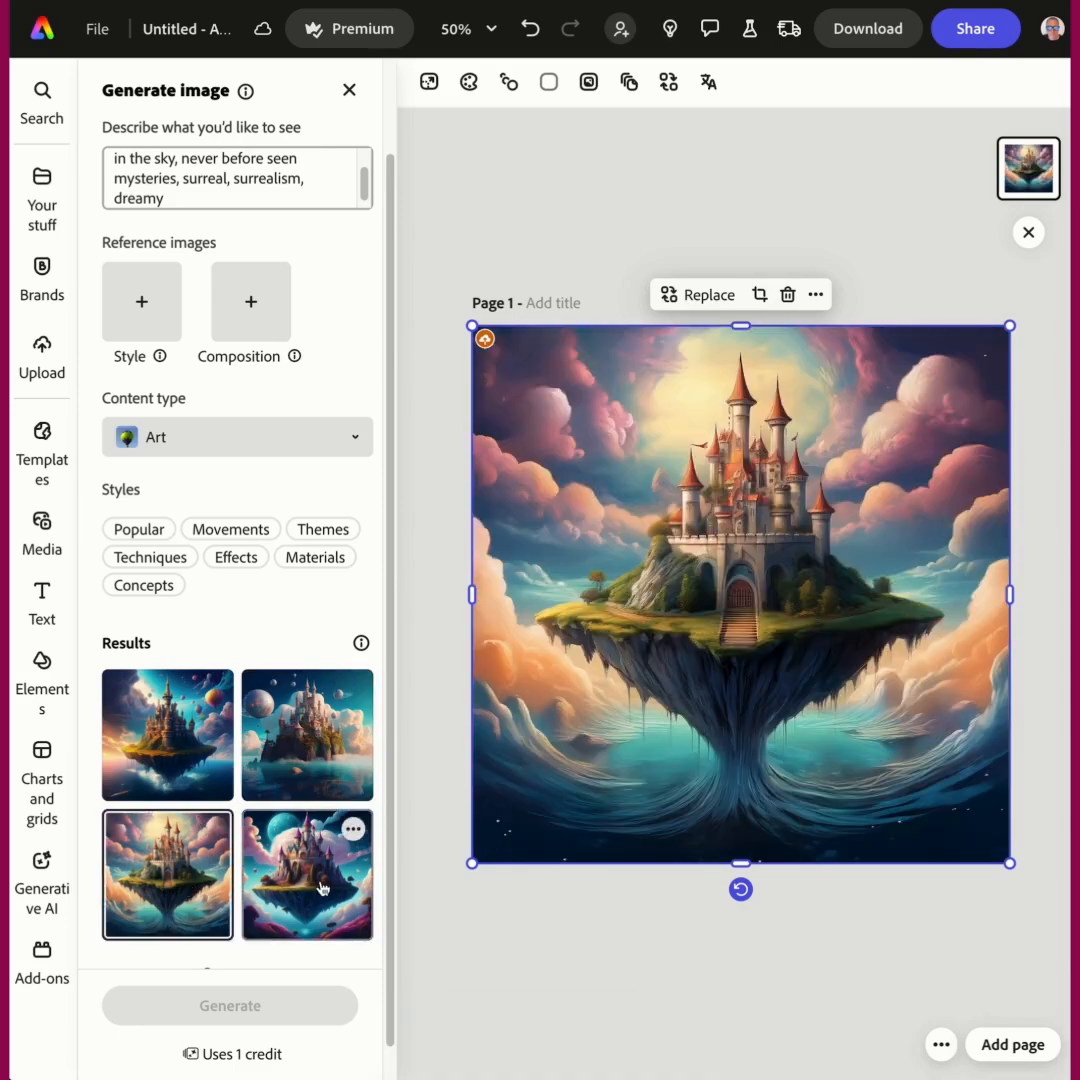
click(323, 880)
click(350, 748)
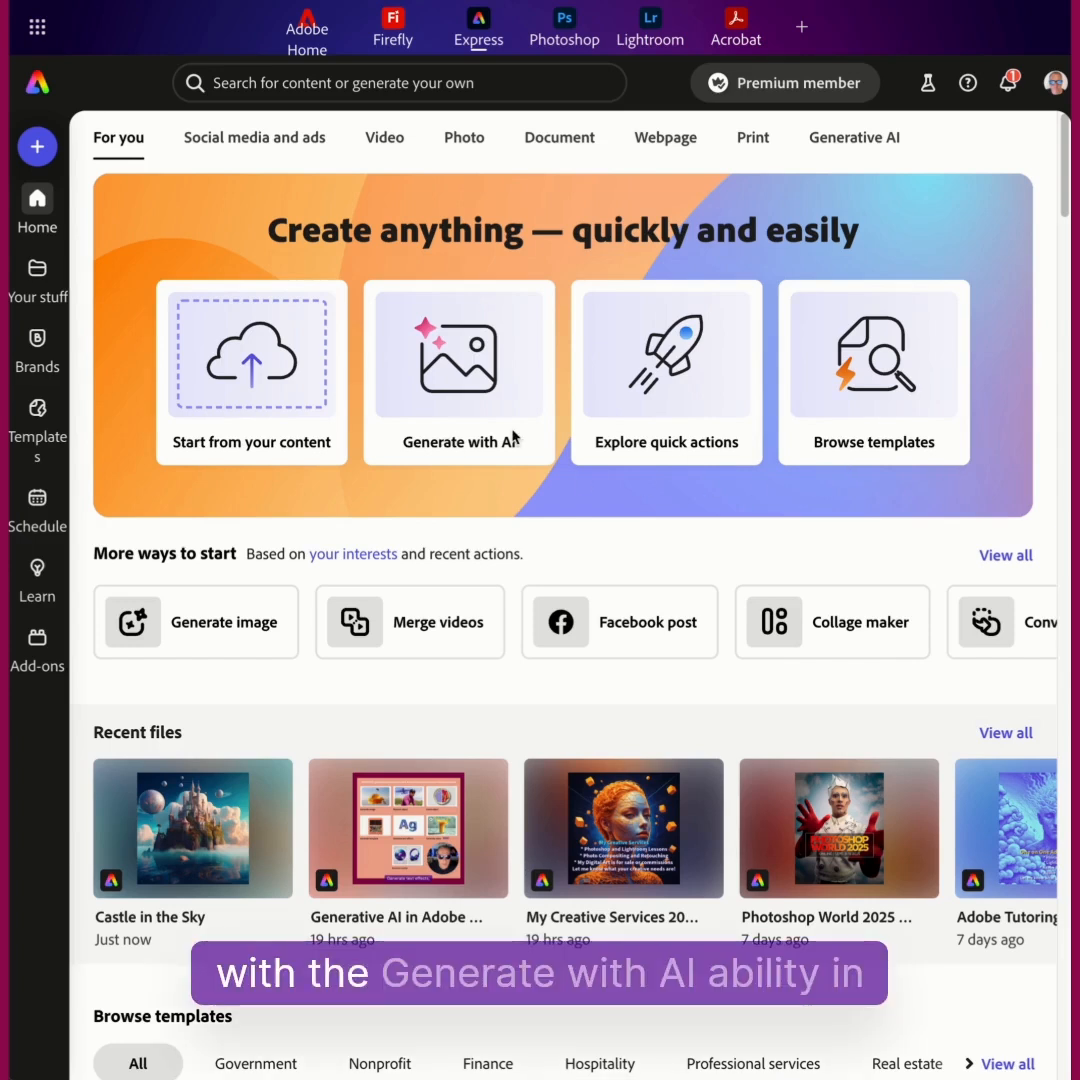
Start the Remove object generative AI action with the image 3-pexels-wendy-wei-1551130.jpg
click(468, 366)
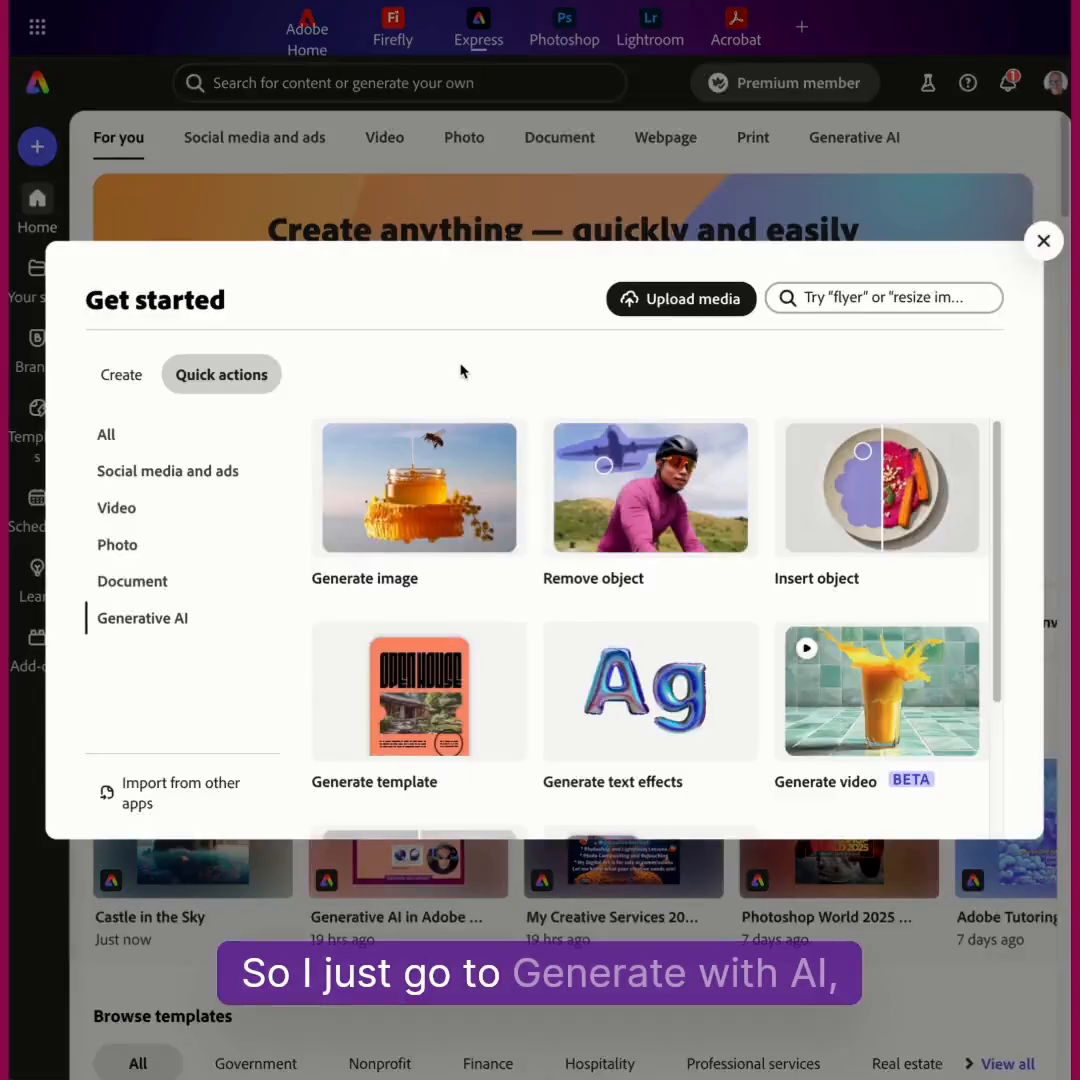
click(652, 500)
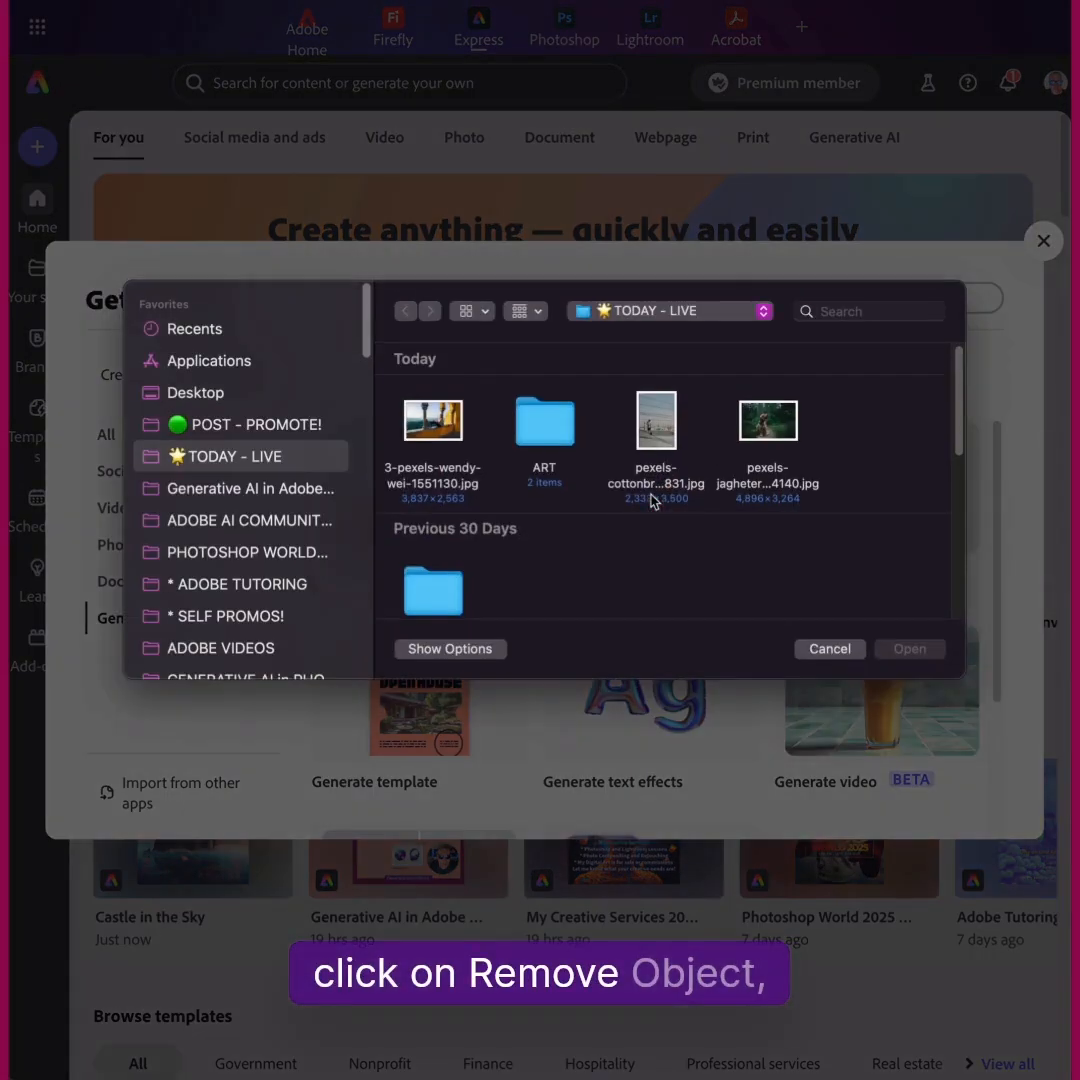
click(463, 438)
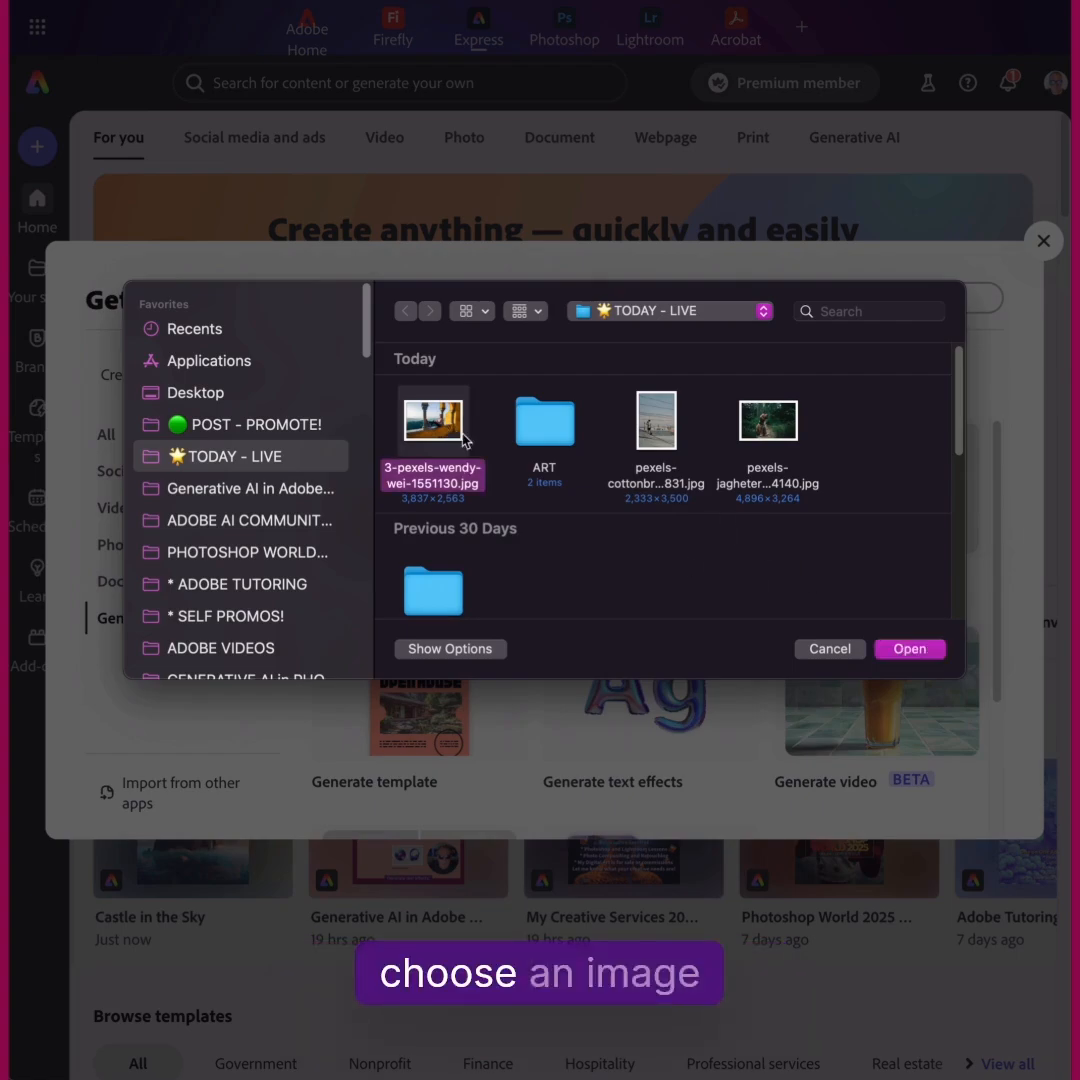
click(910, 649)
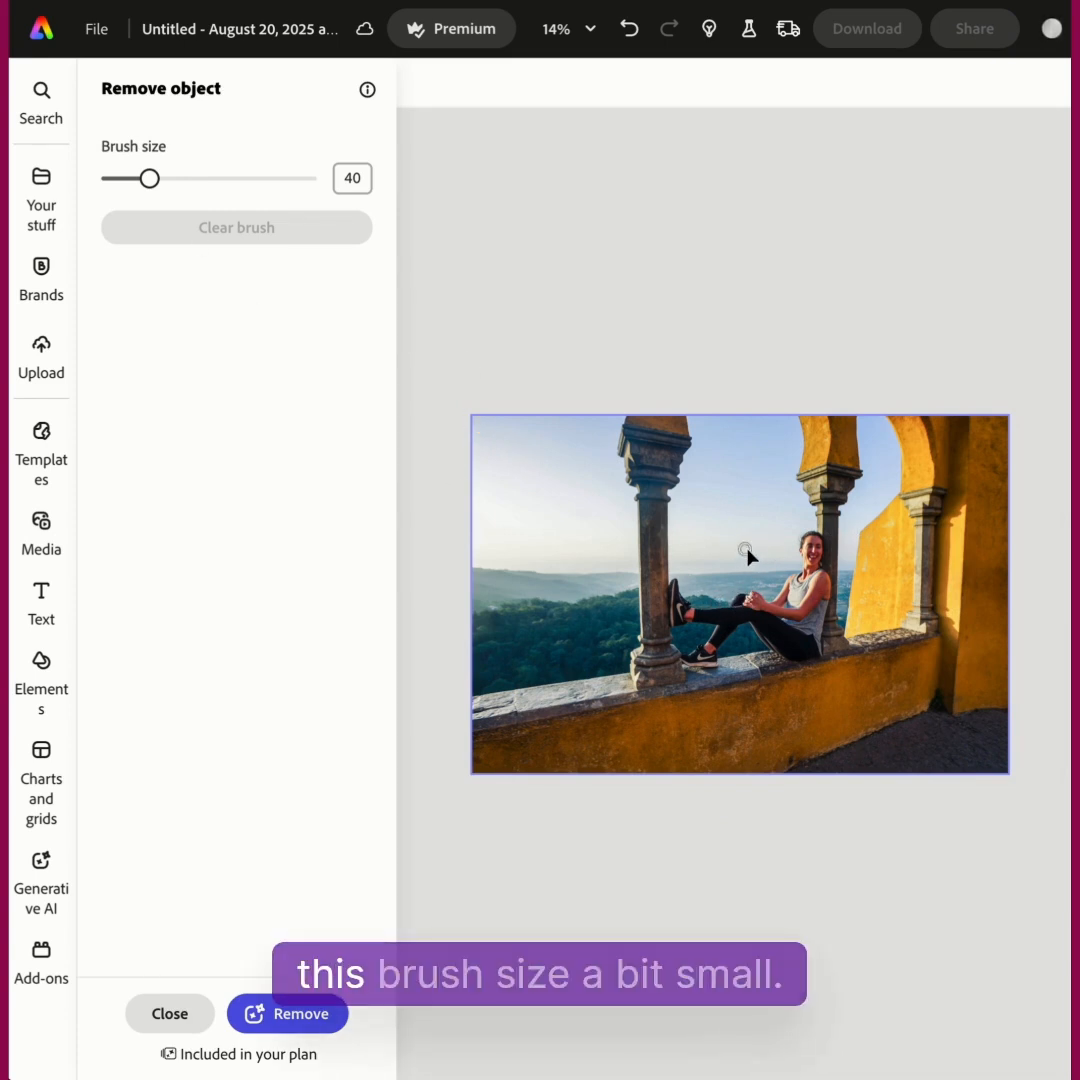
Set the brush size to 95, paint over the woman sitting on the wall, and remove her
drag(150, 179, 165, 180)
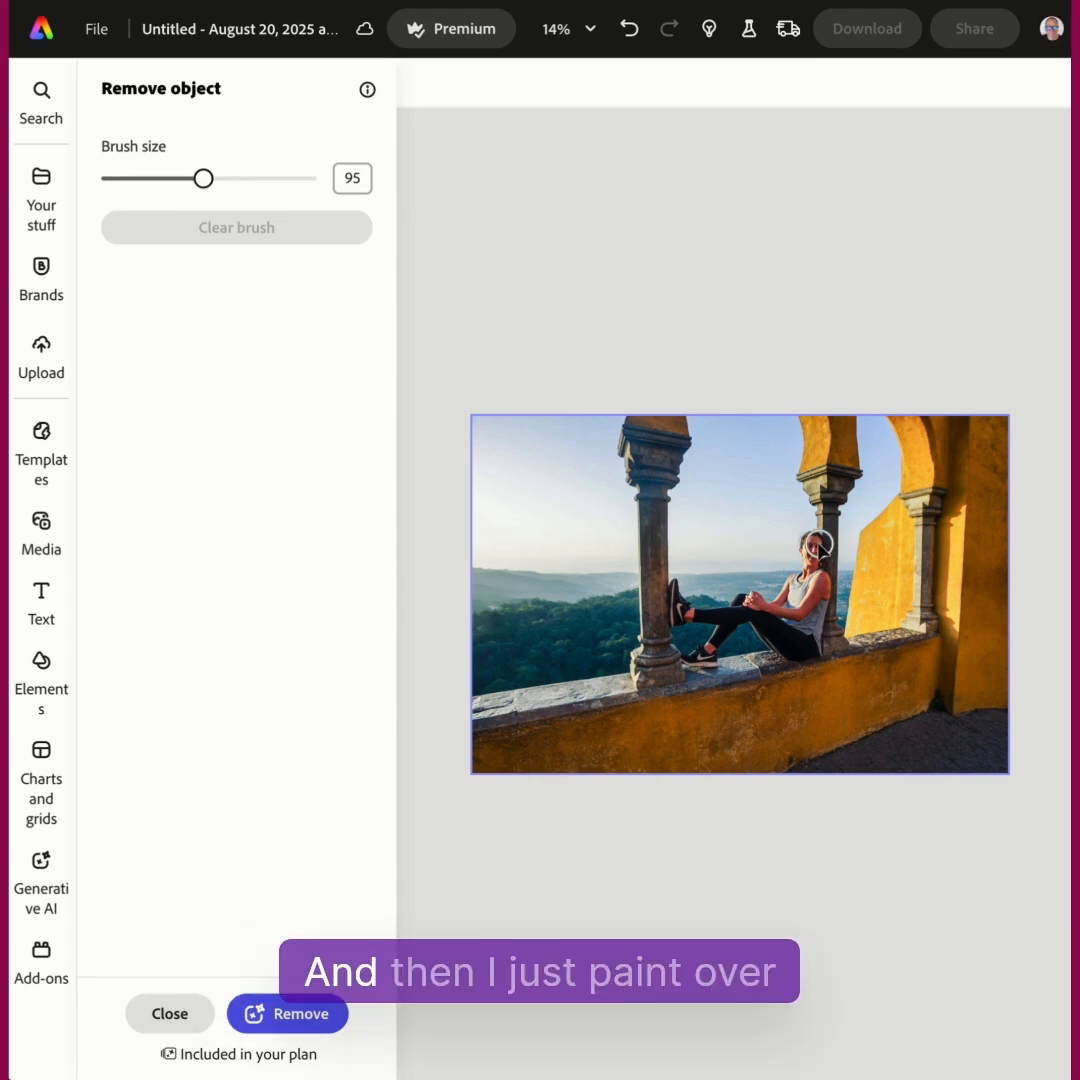
mouse_move(812, 615)
mouse_down()
mouse_move(784, 604)
mouse_move(745, 610)
mouse_move(694, 661)
mouse_move(712, 659)
mouse_up()
mouse_move(782, 653)
mouse_down()
mouse_move(816, 634)
mouse_move(780, 625)
mouse_move(801, 620)
mouse_move(806, 584)
mouse_move(808, 620)
mouse_move(796, 641)
mouse_move(803, 573)
mouse_move(740, 619)
mouse_move(680, 614)
mouse_up()
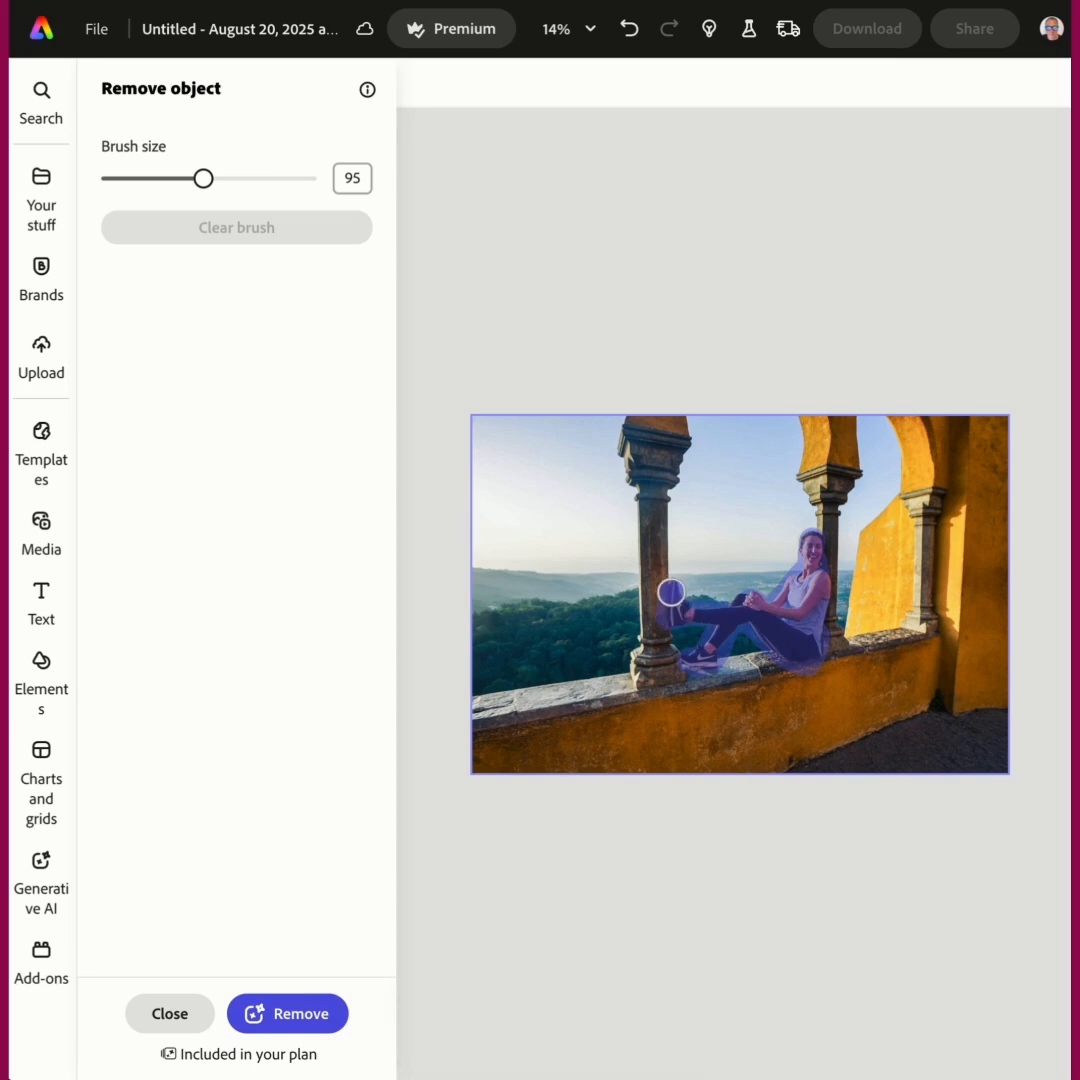
click(290, 1014)
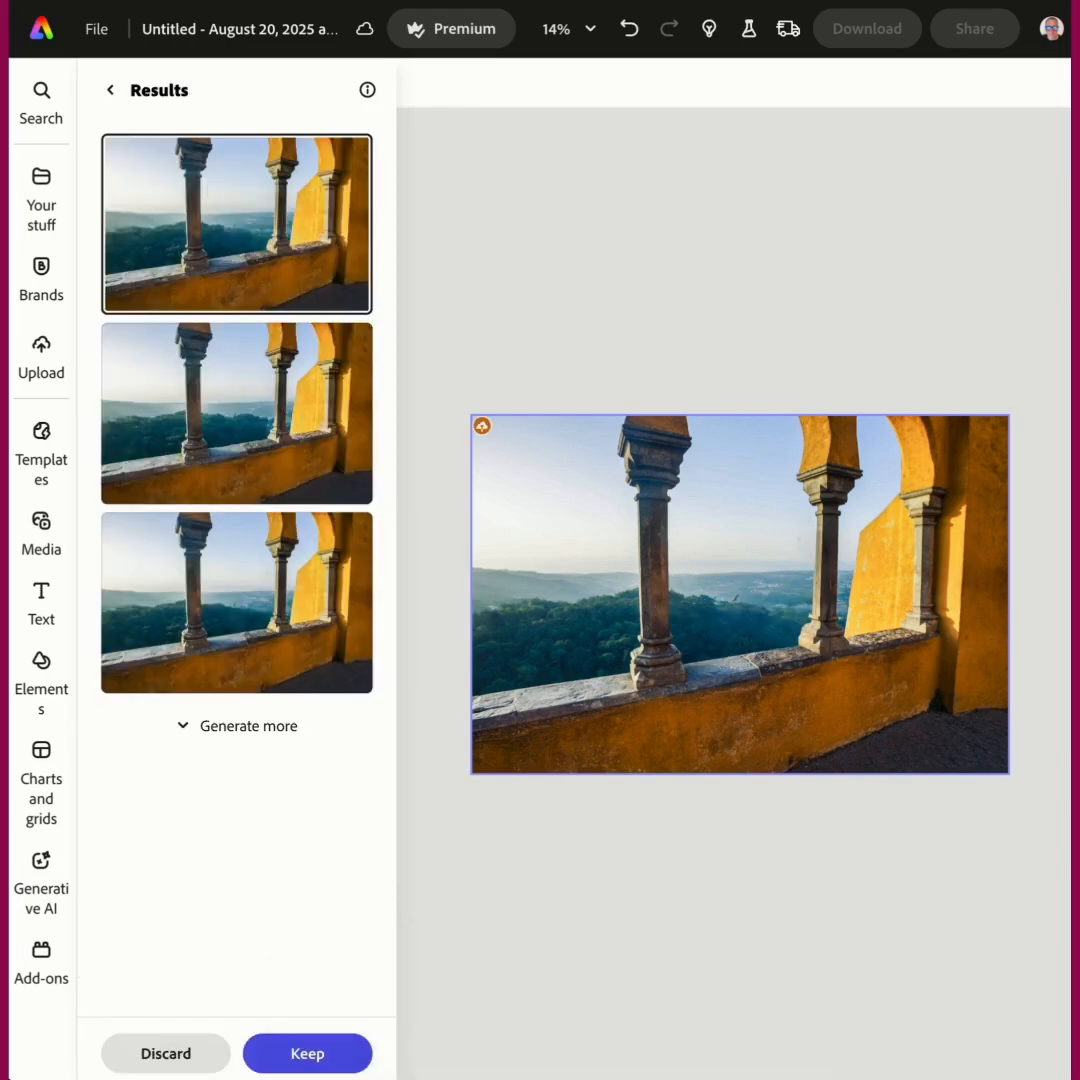
Compare the three removal results and keep the first one
click(219, 446)
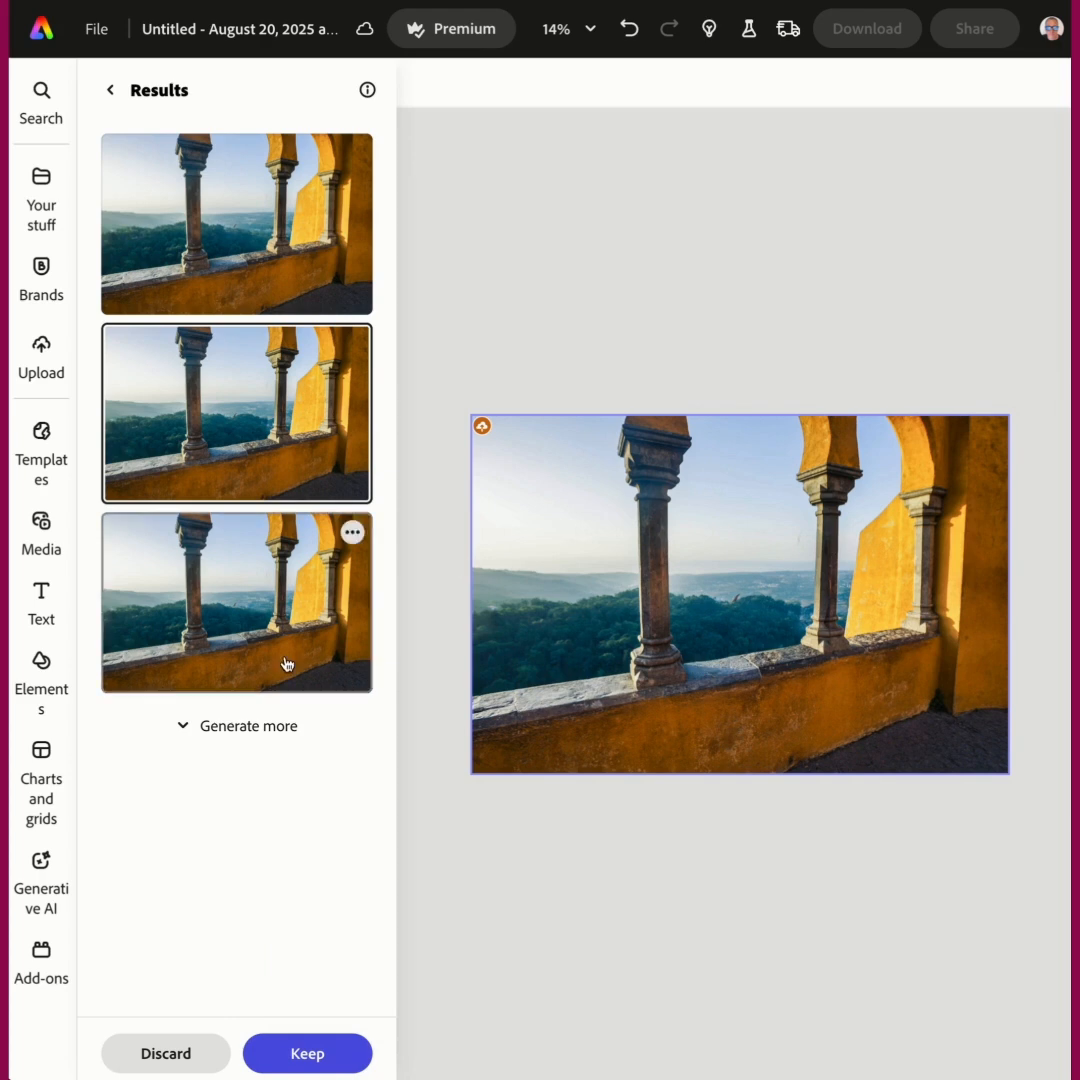
click(213, 634)
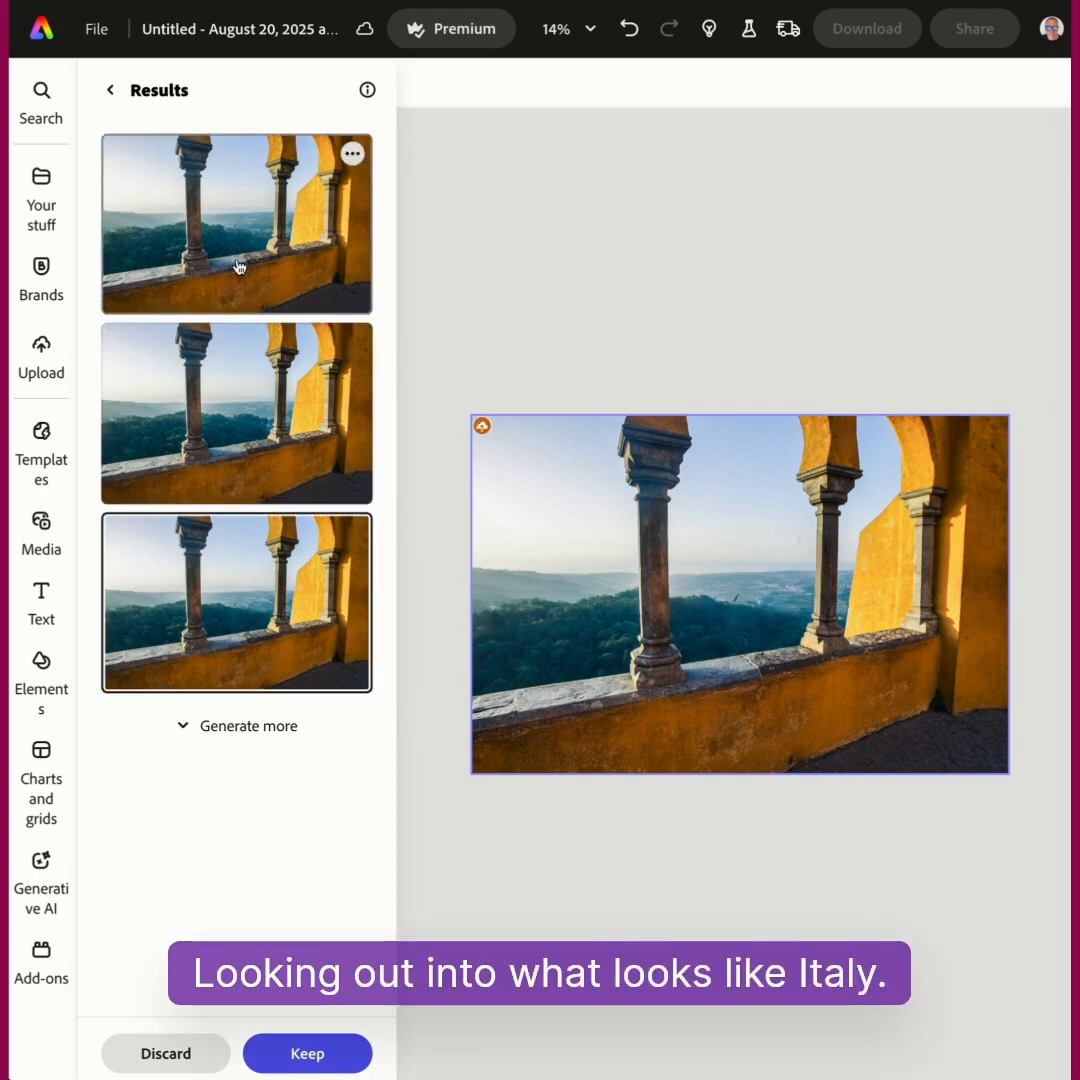
click(238, 255)
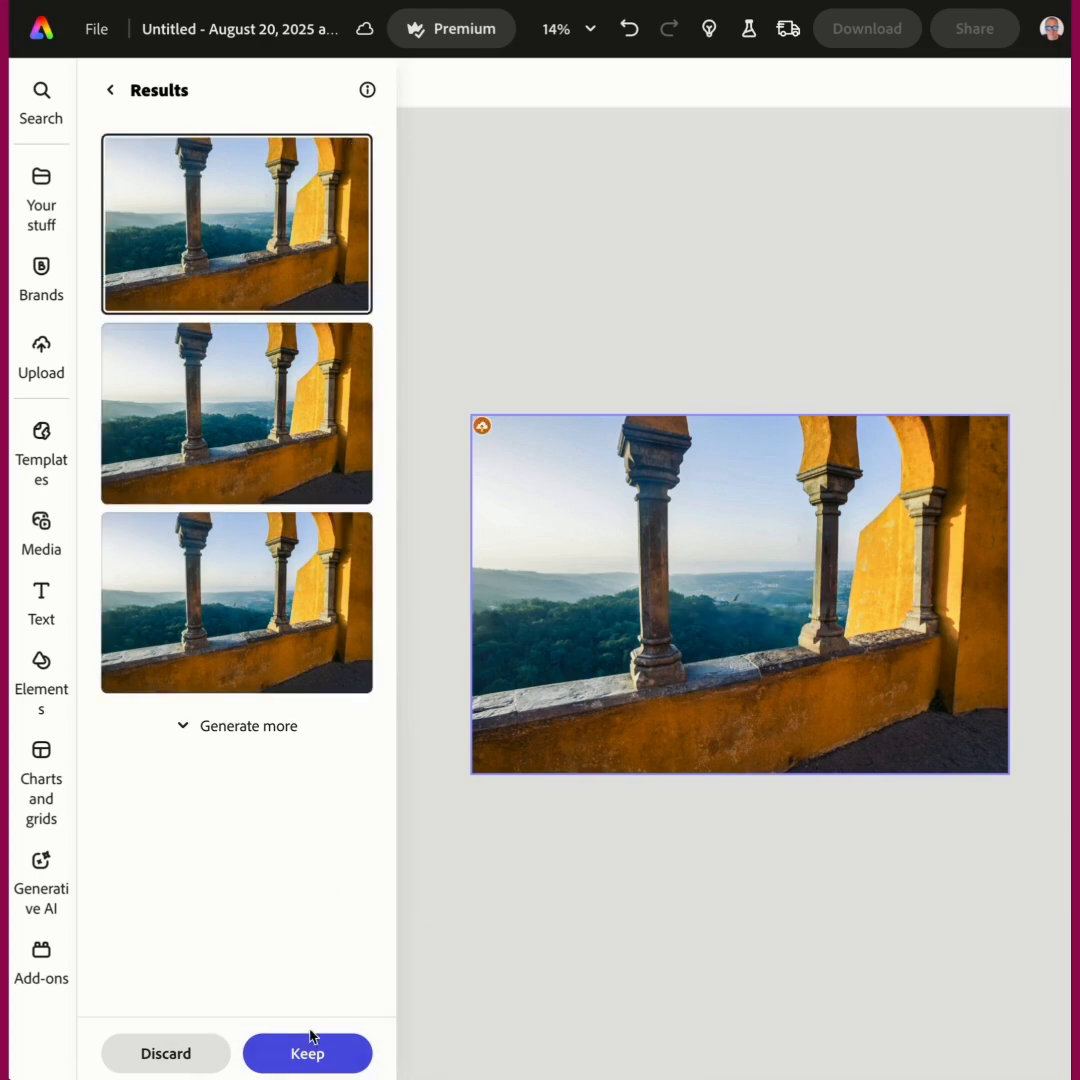
click(309, 1055)
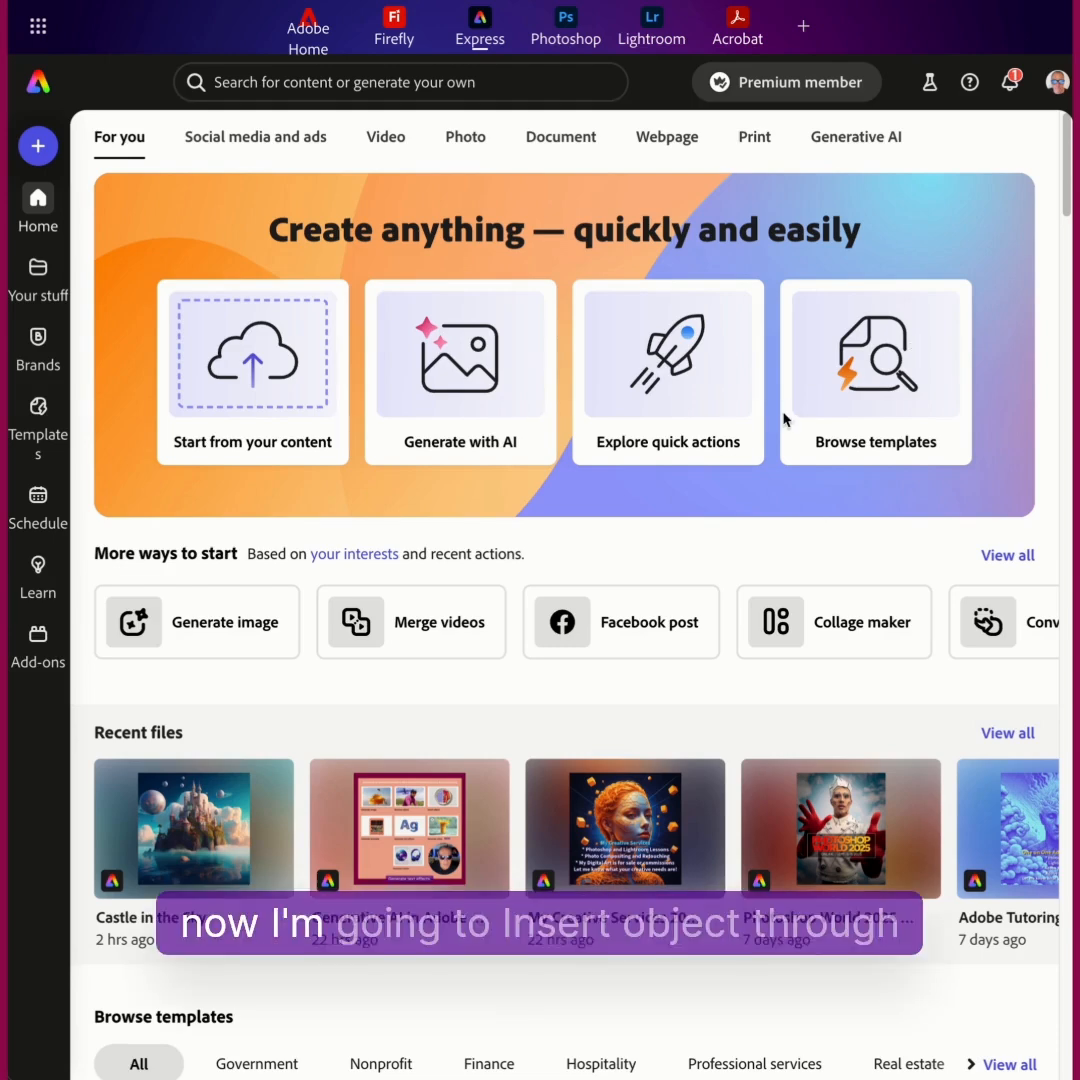
Start the Insert object generative AI action with the From Another World 1080 JPG image
click(465, 373)
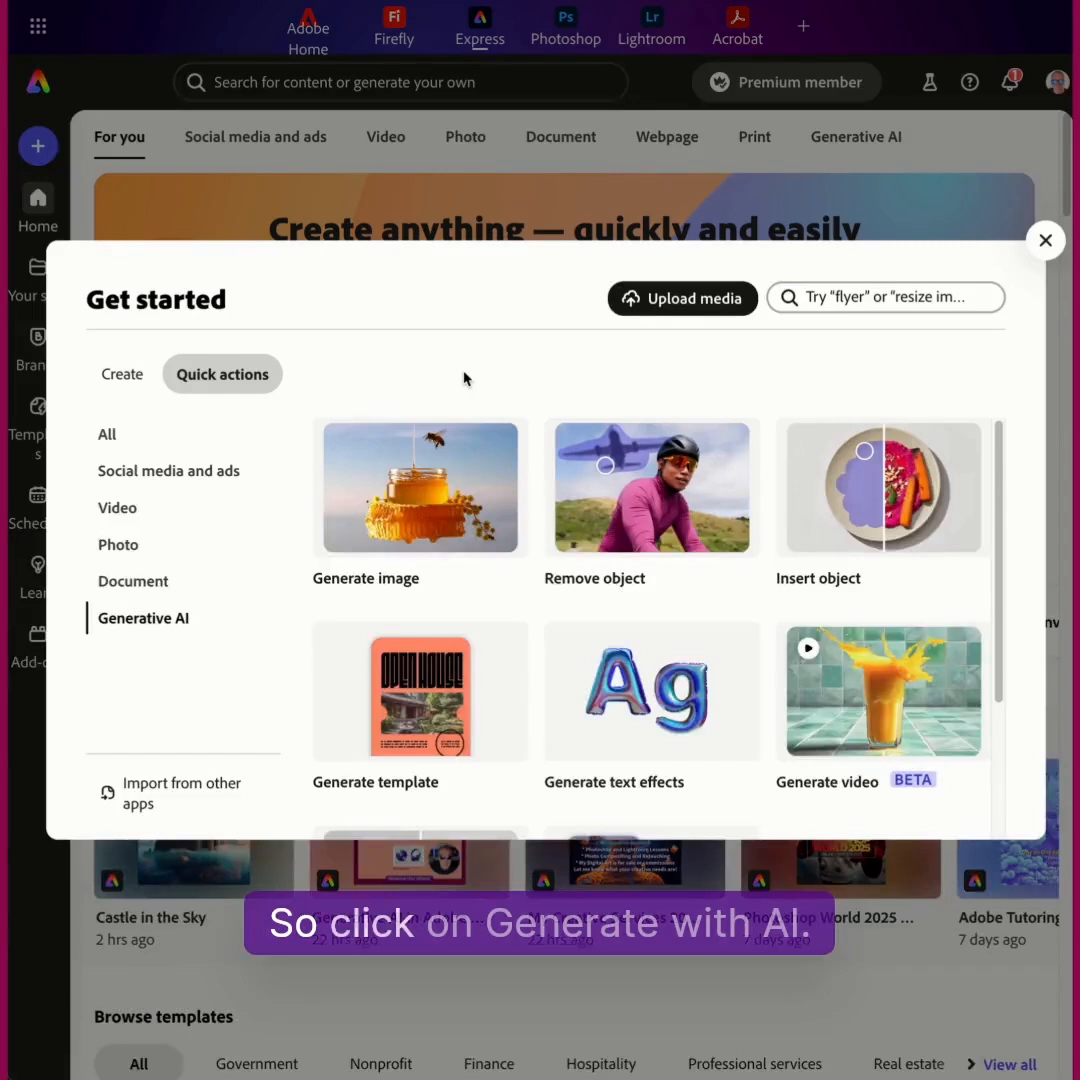
click(885, 505)
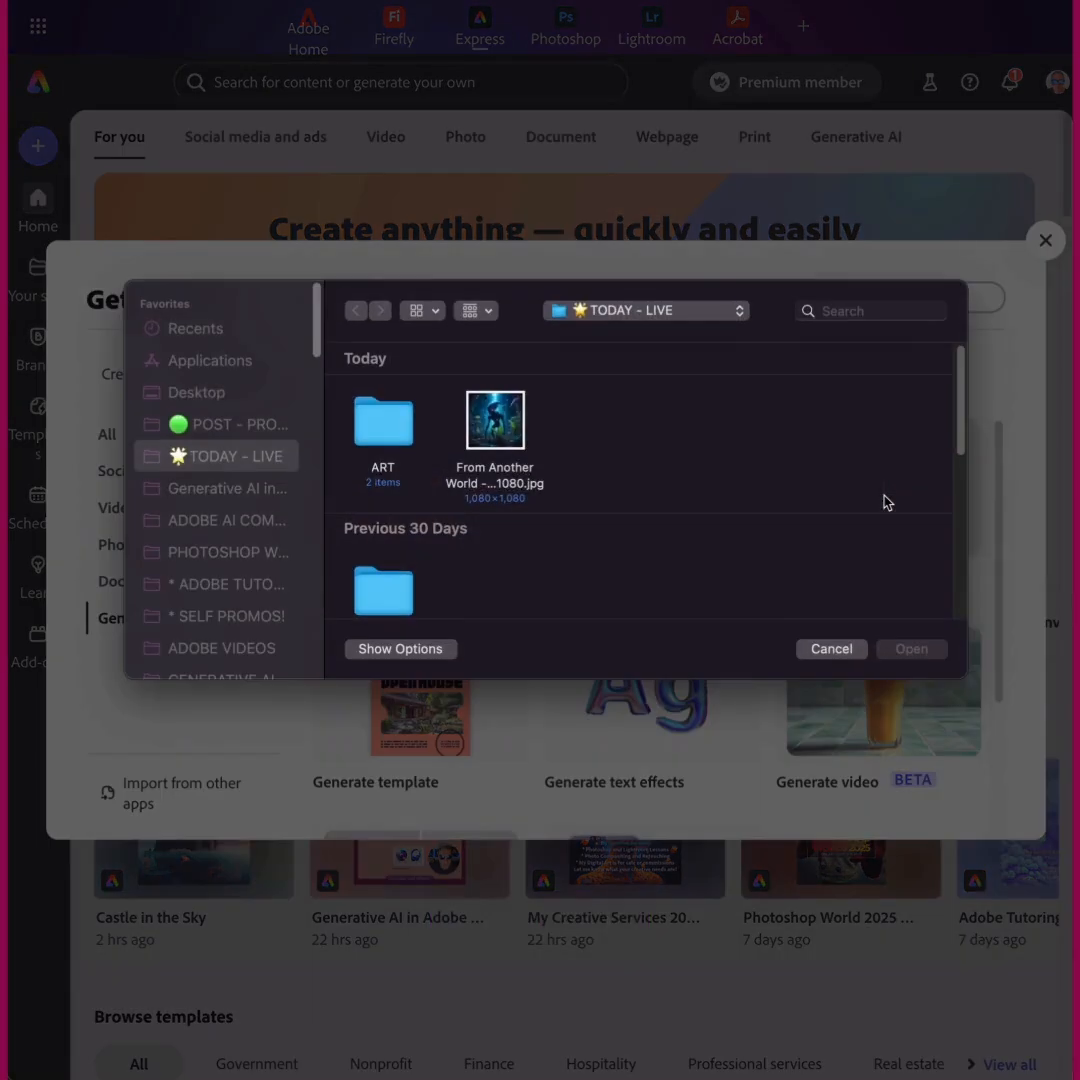
click(498, 428)
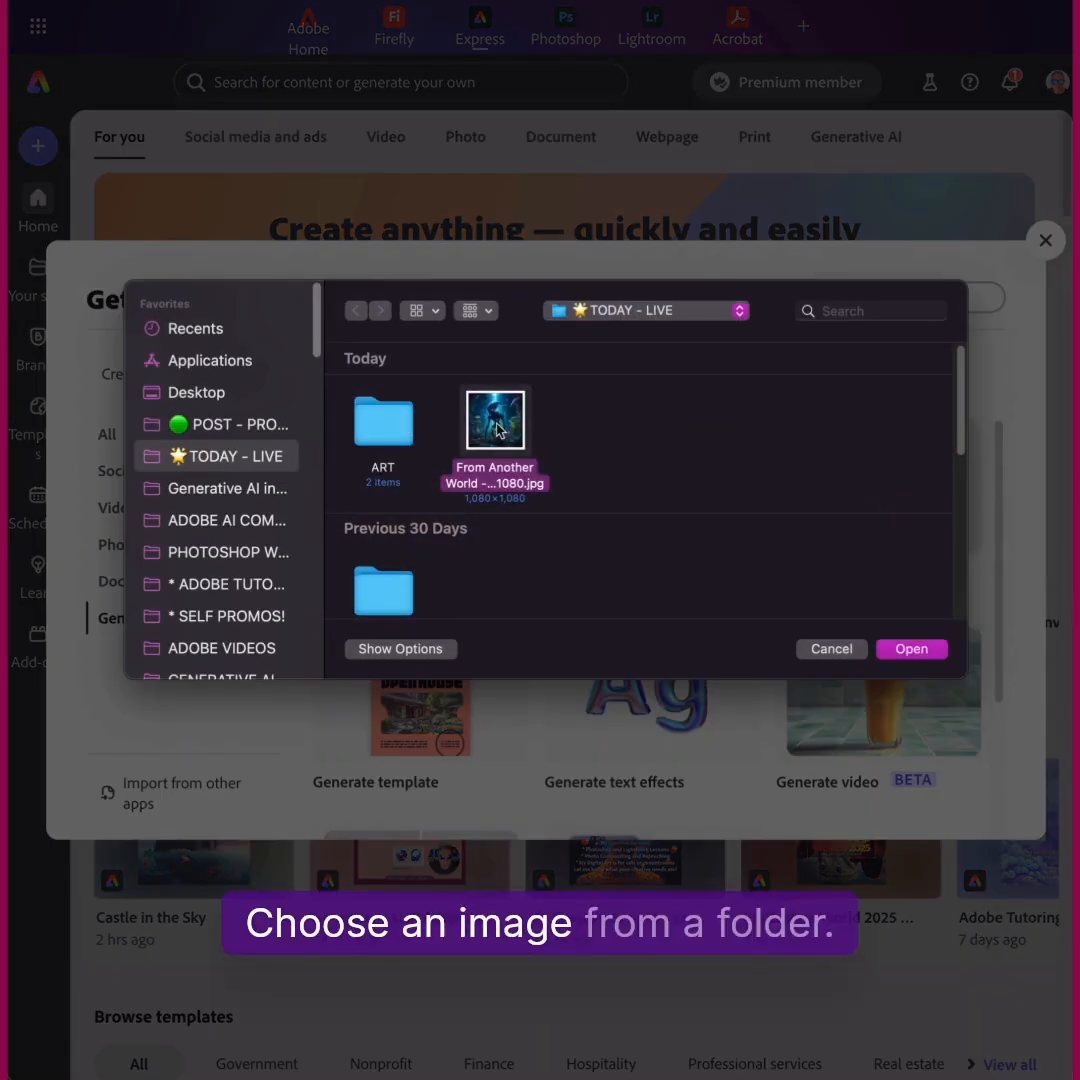
click(908, 649)
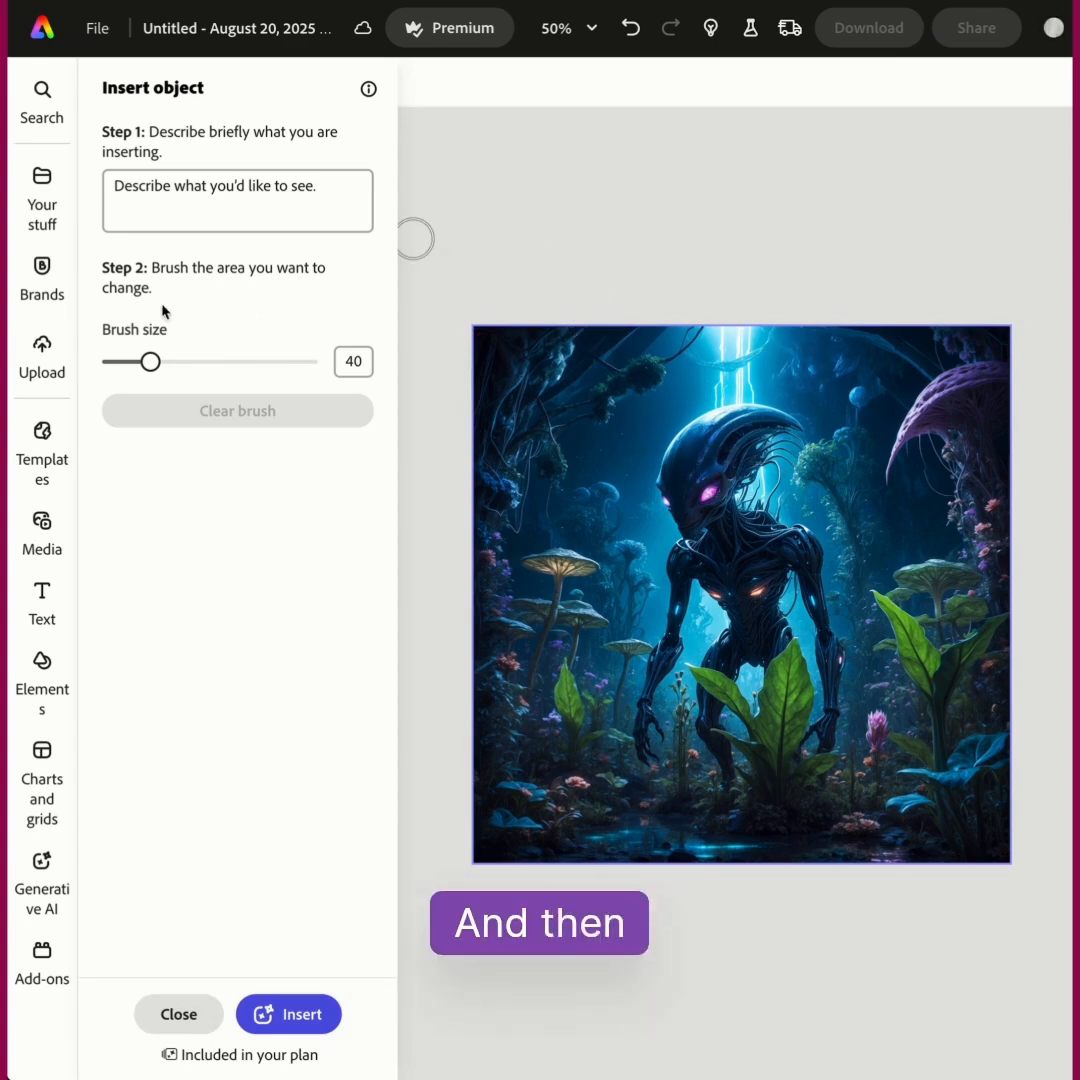
Brush a round area in the image's upper-left part beside the alien's head and insert a "Flying creature" there
click(181, 205)
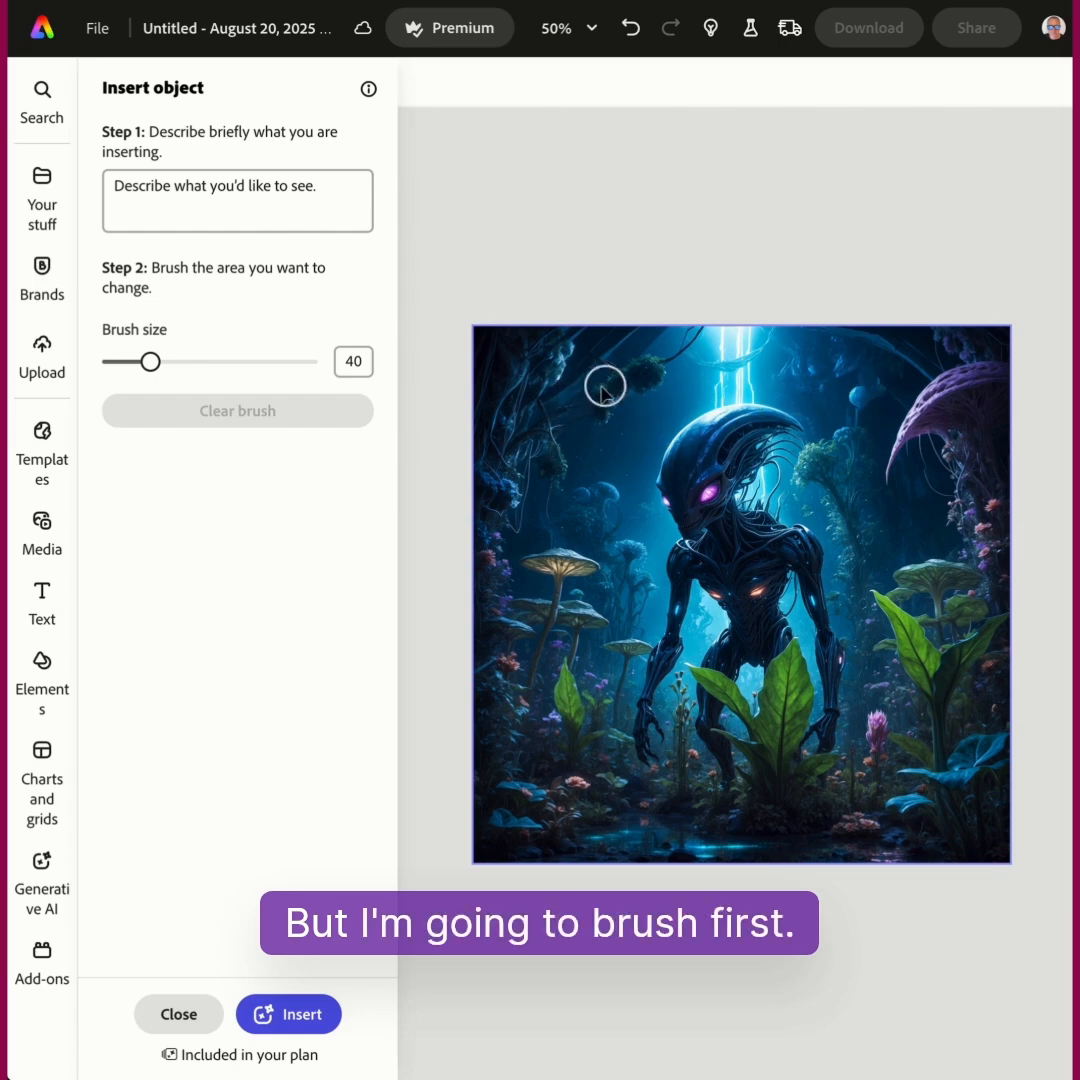
mouse_move(604, 393)
mouse_down()
mouse_move(559, 415)
mouse_move(553, 398)
mouse_up()
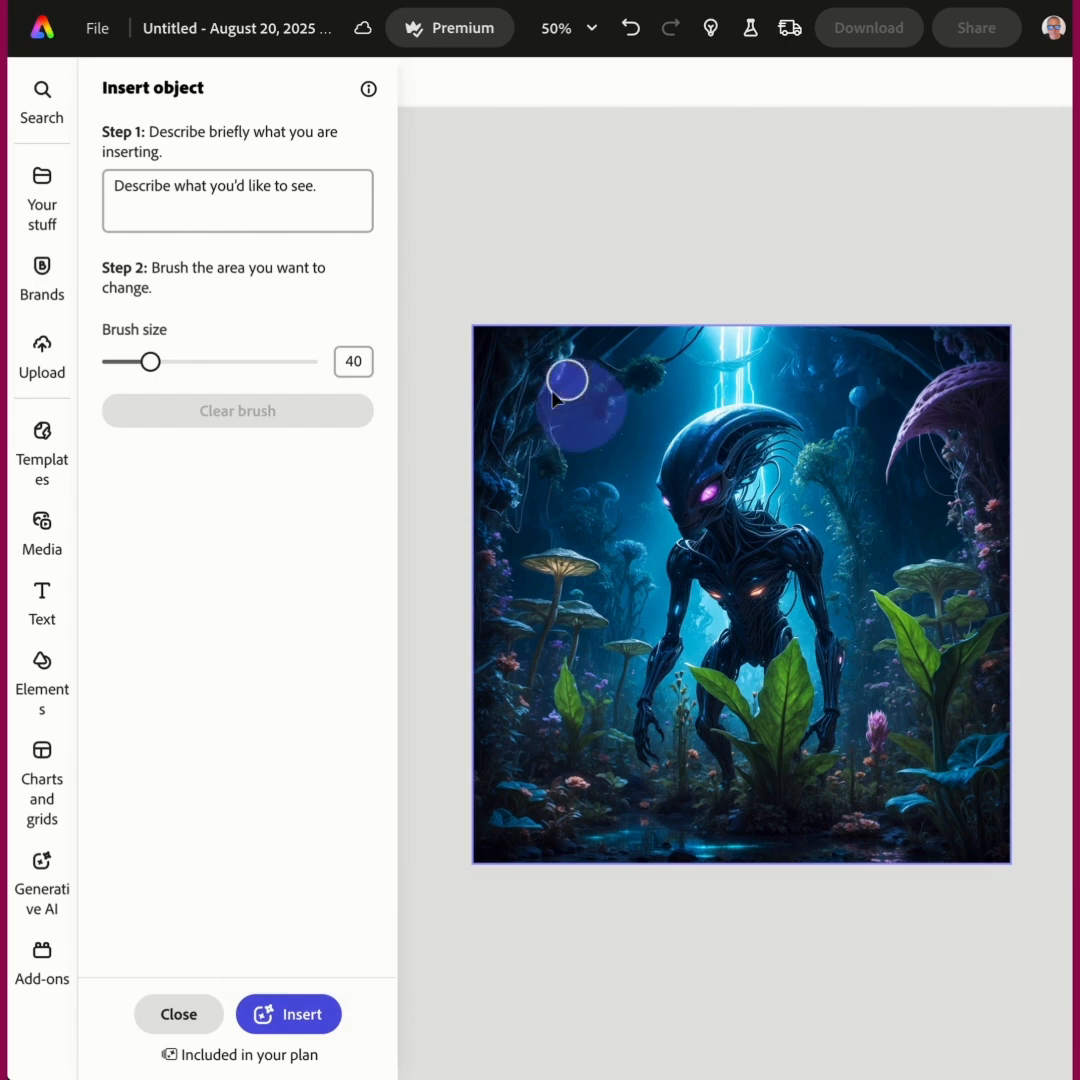
click(197, 185)
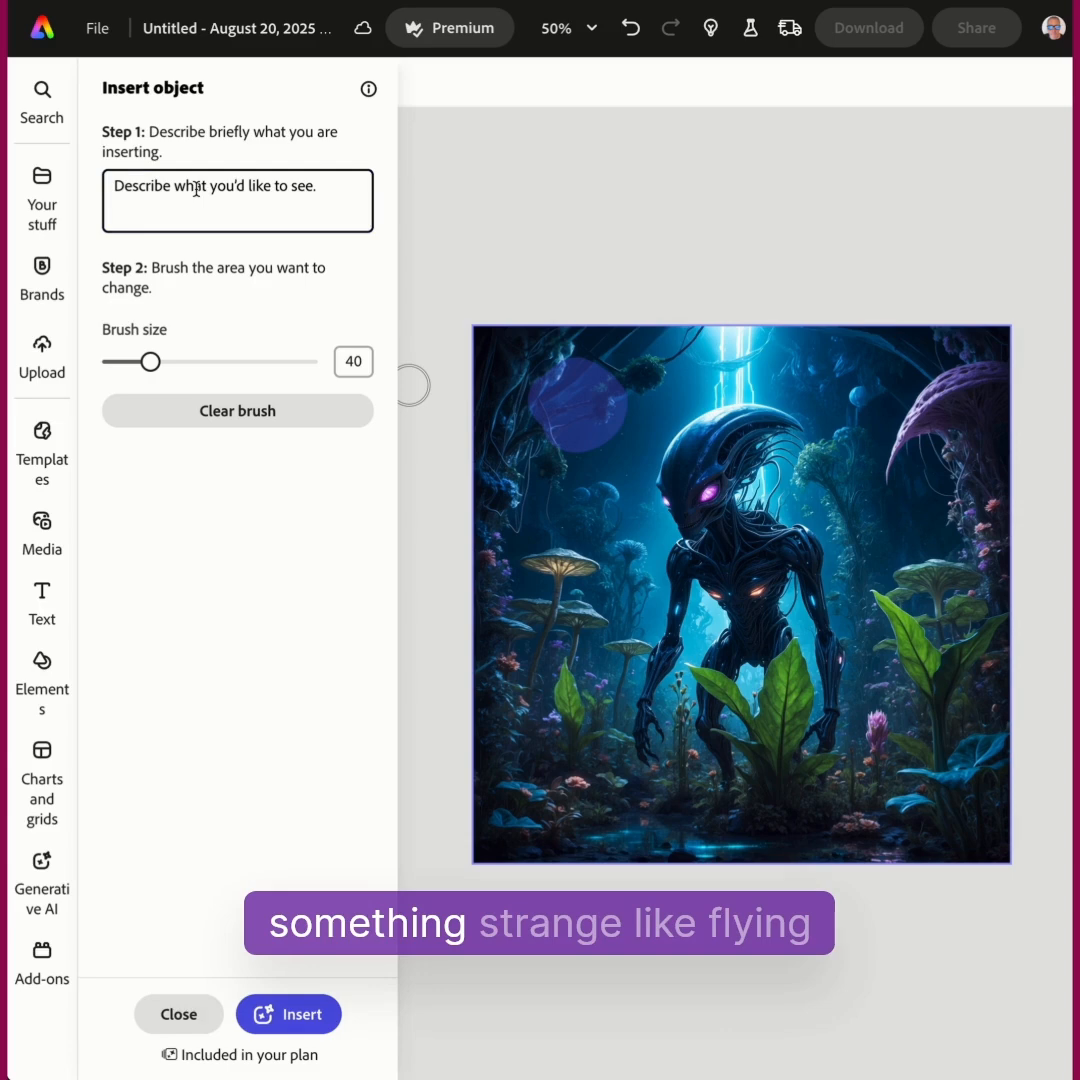
text(Flying)
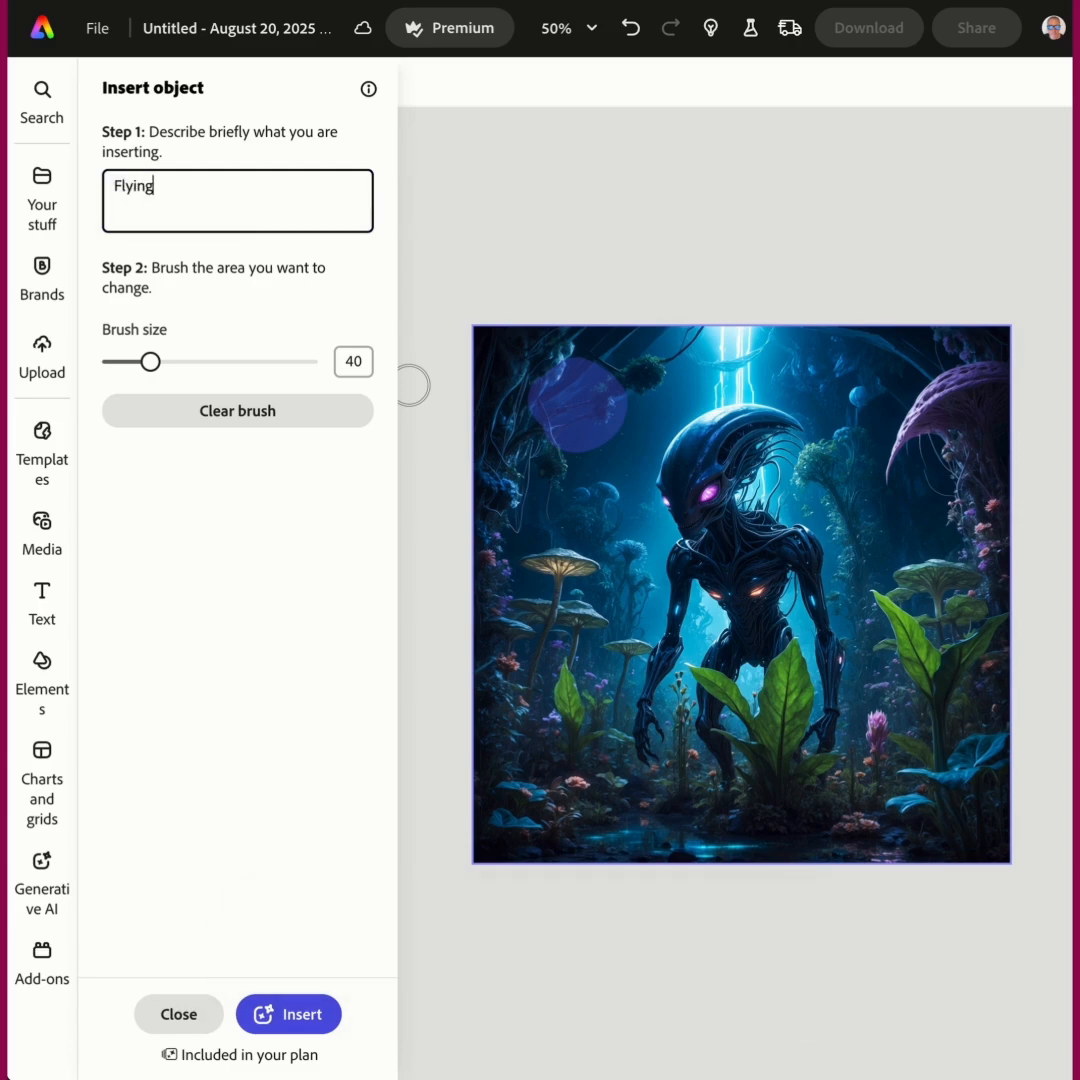
text( creature)
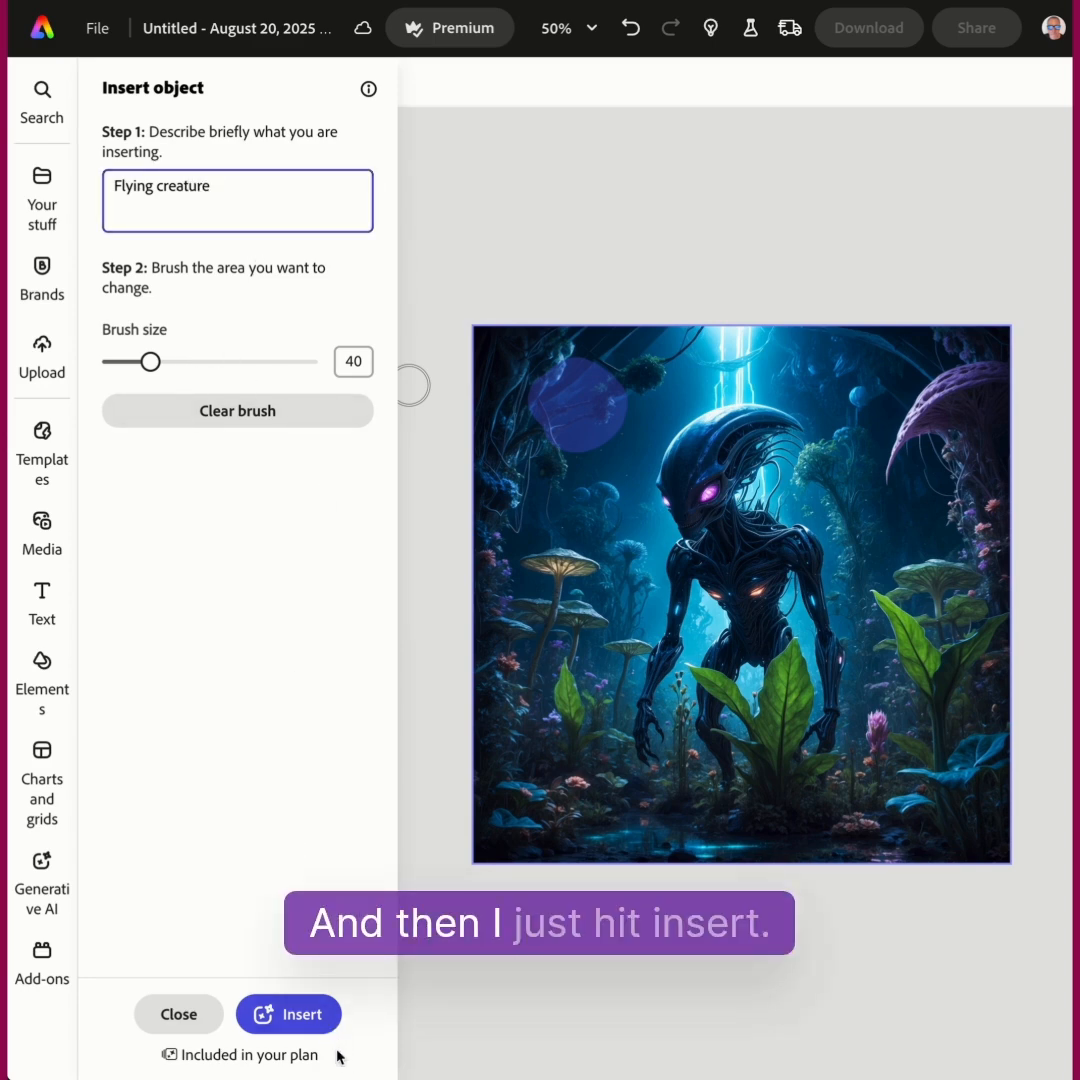
click(300, 1018)
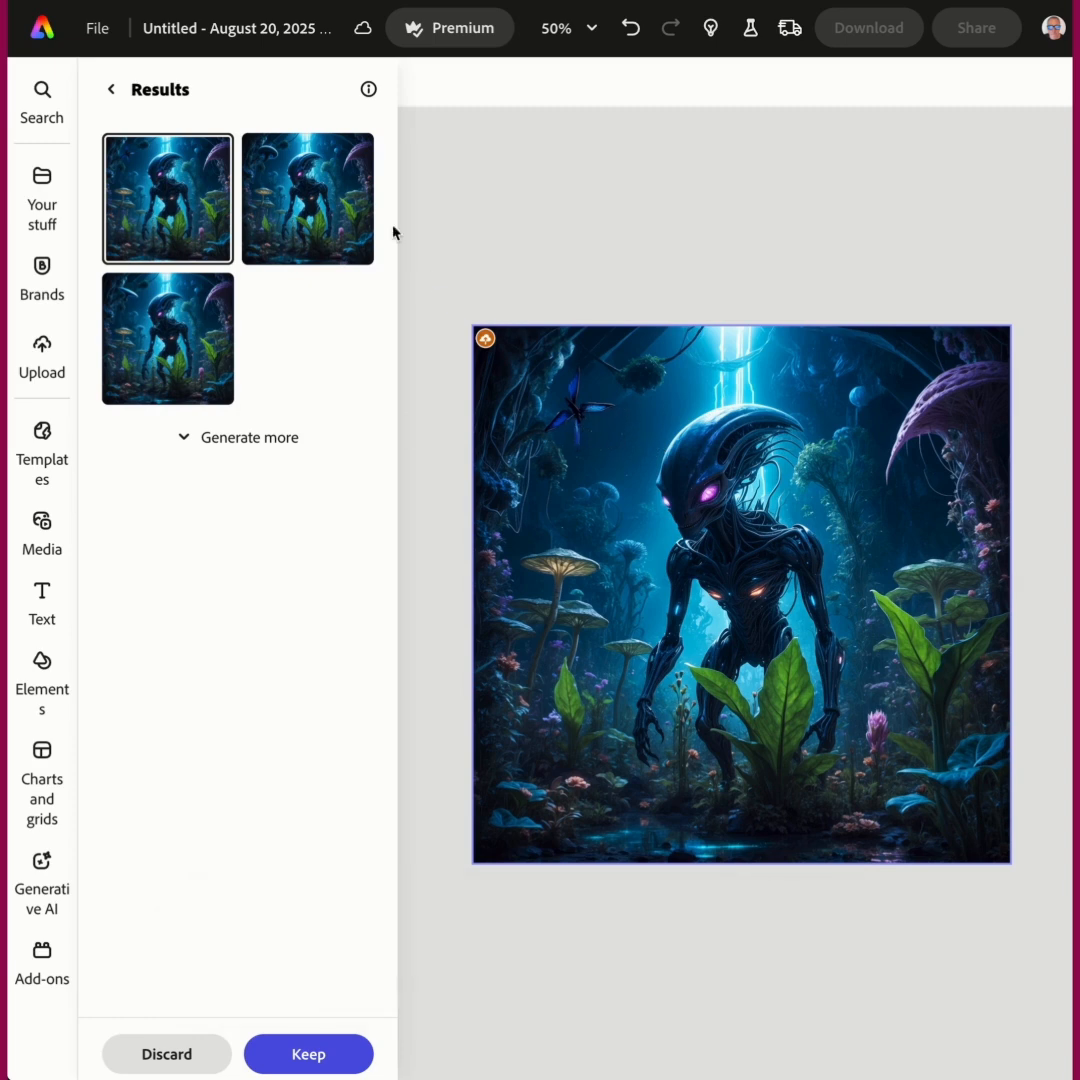
Compare the three inserted creatures and keep the second result, the jellyfish-like one
click(322, 196)
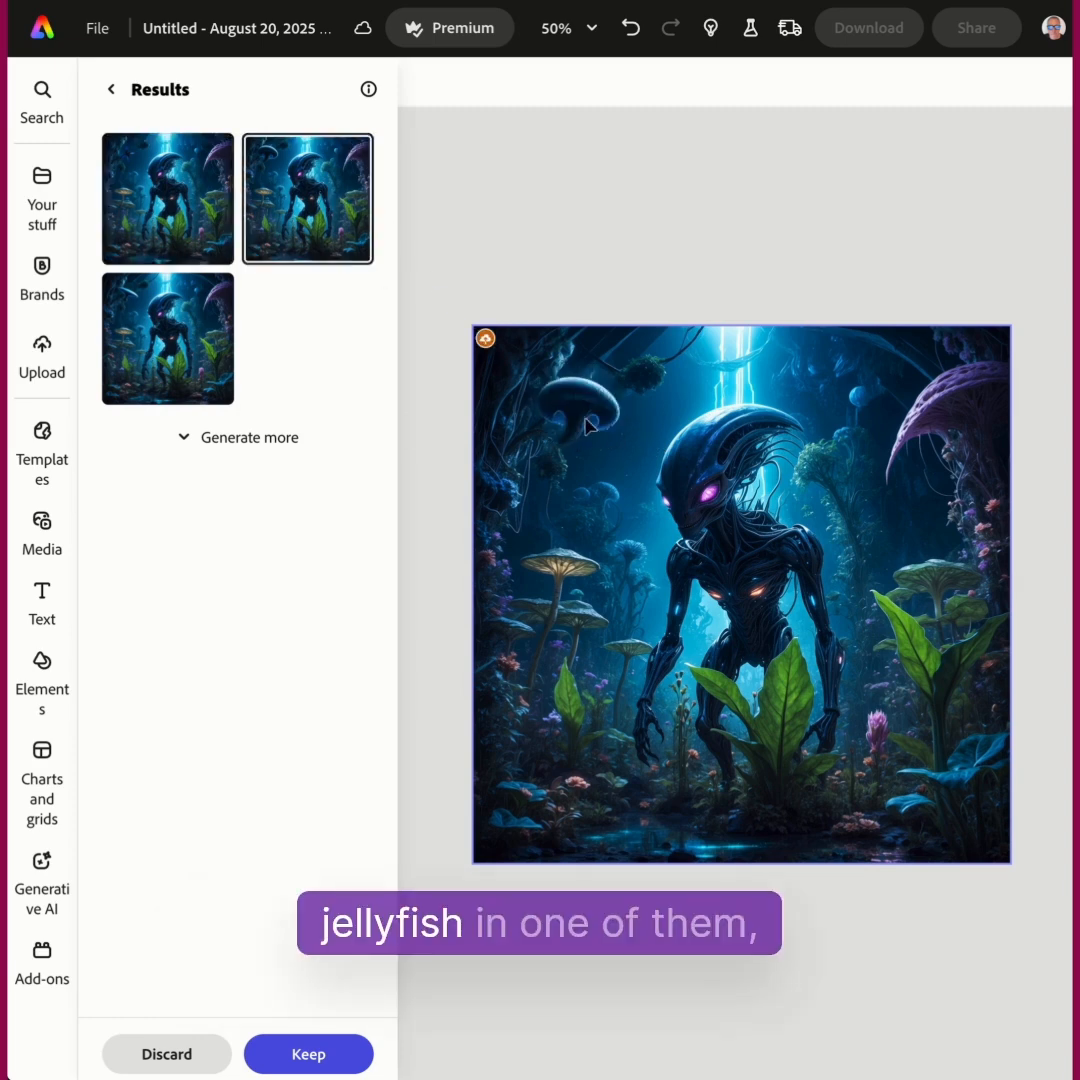
click(156, 348)
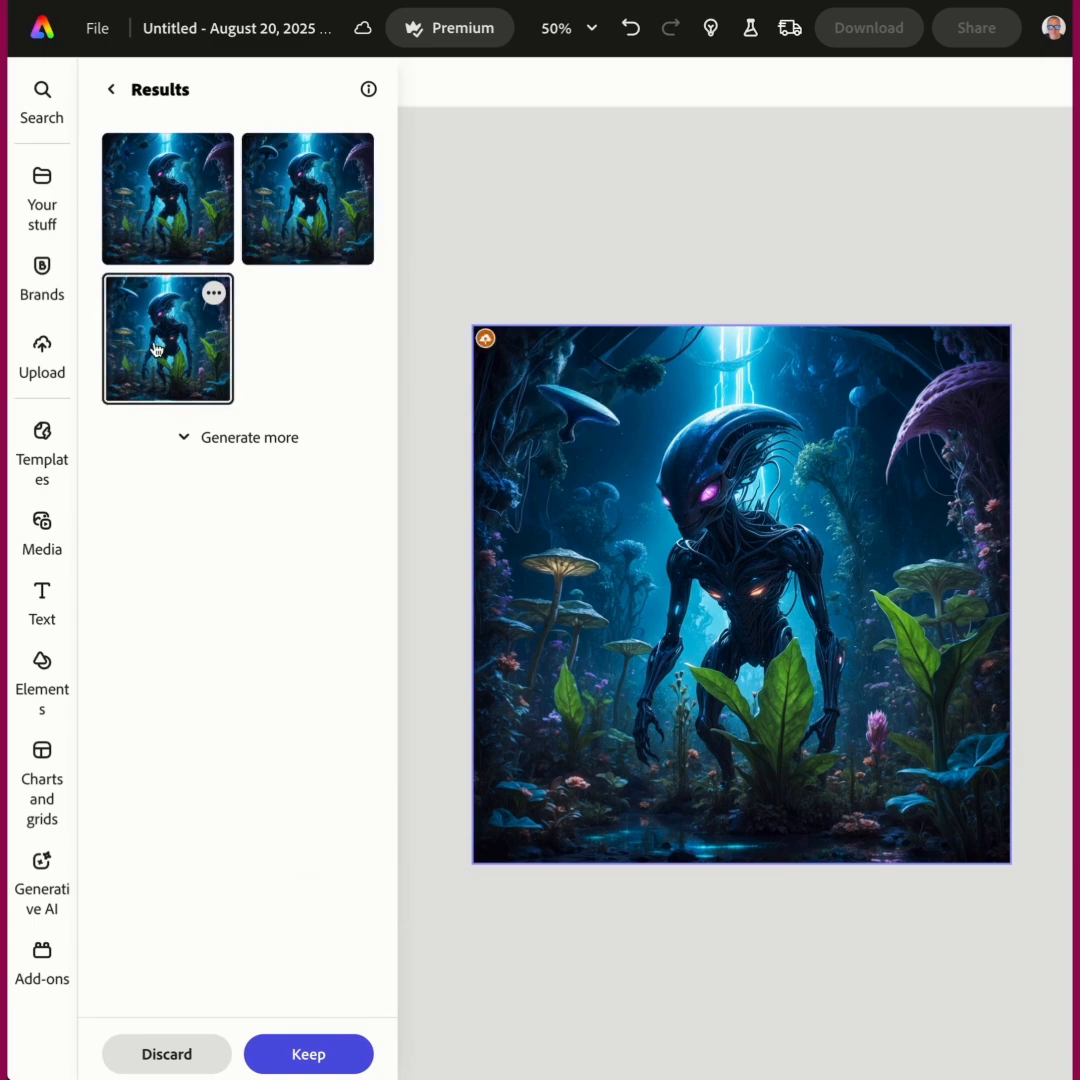
click(168, 210)
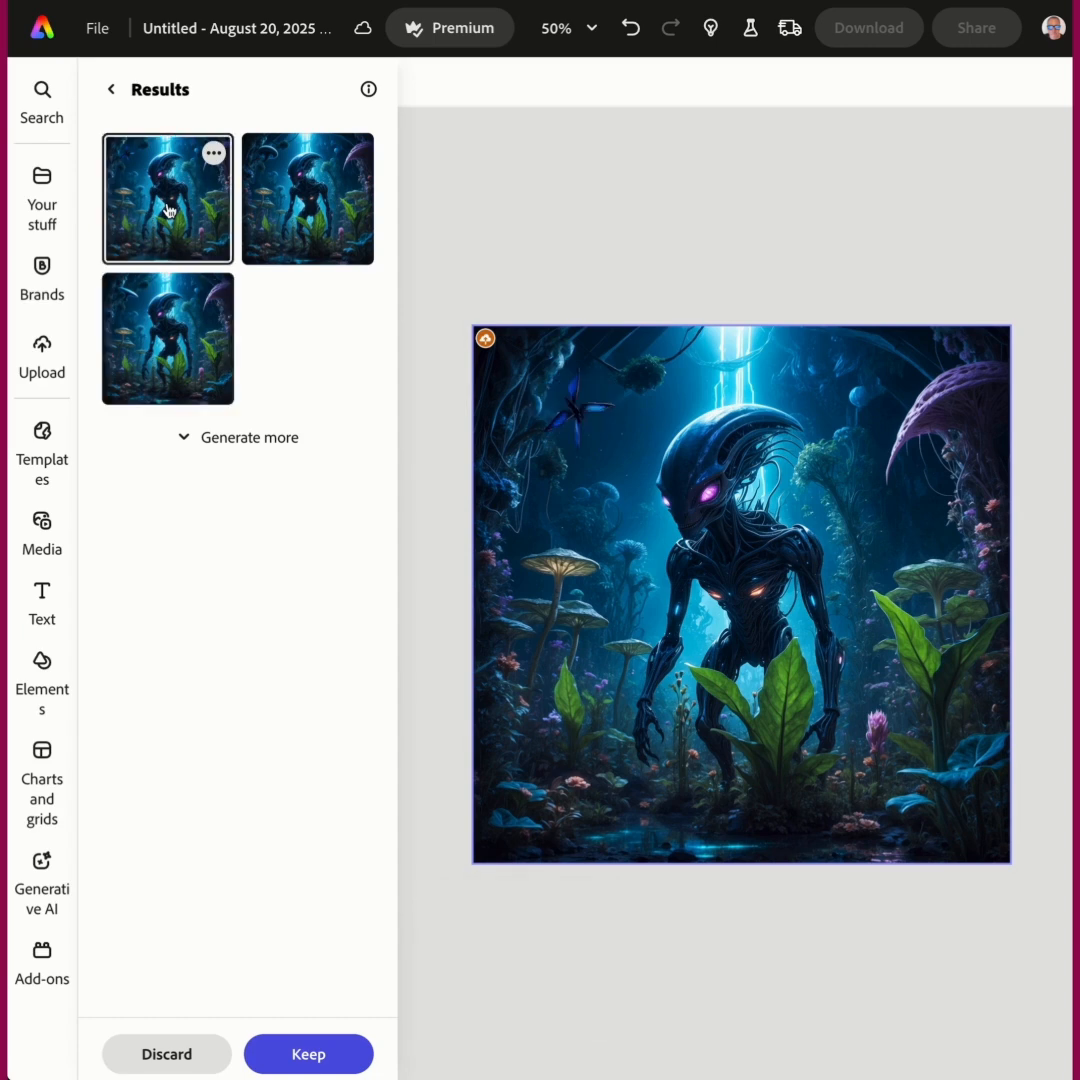
click(321, 209)
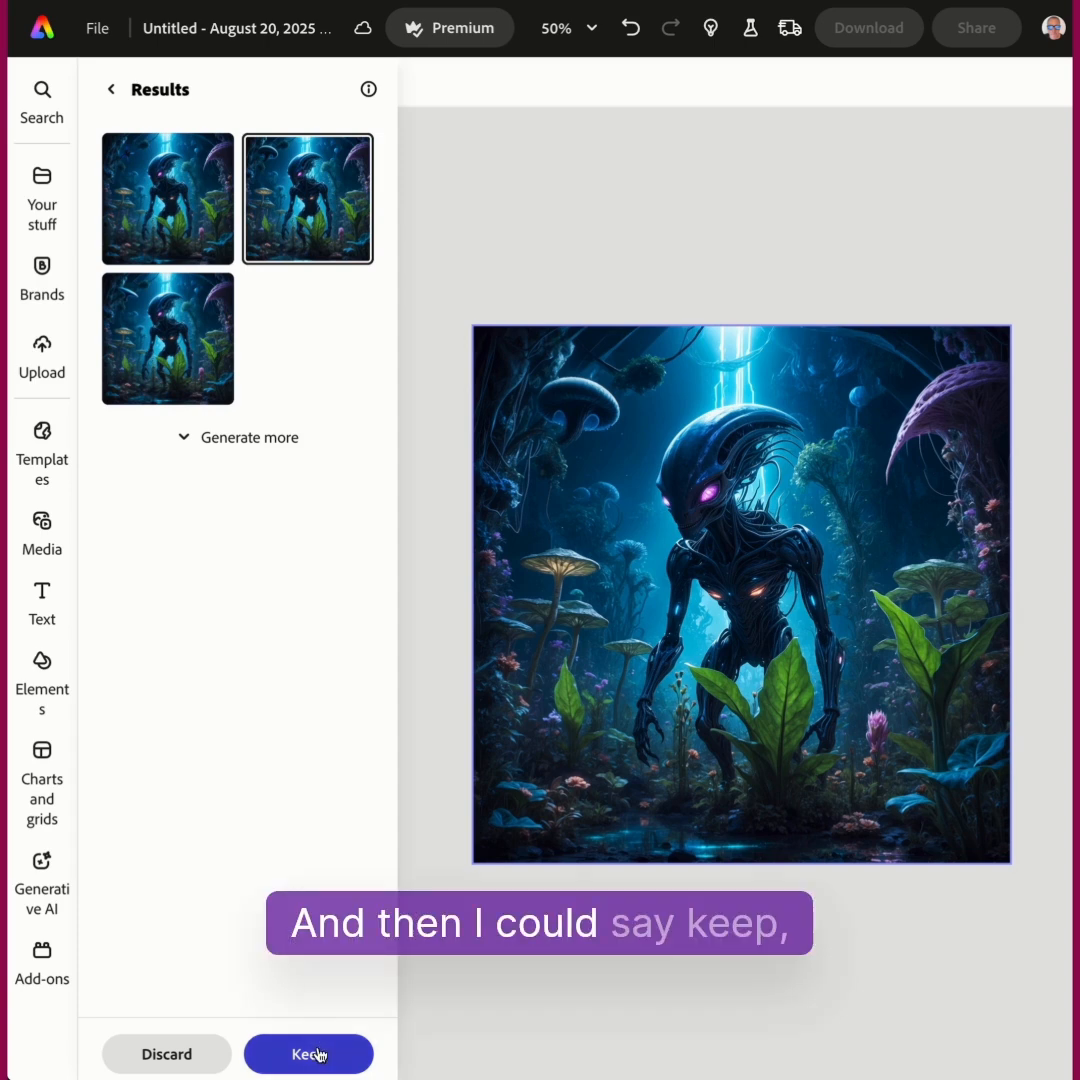
click(313, 1054)
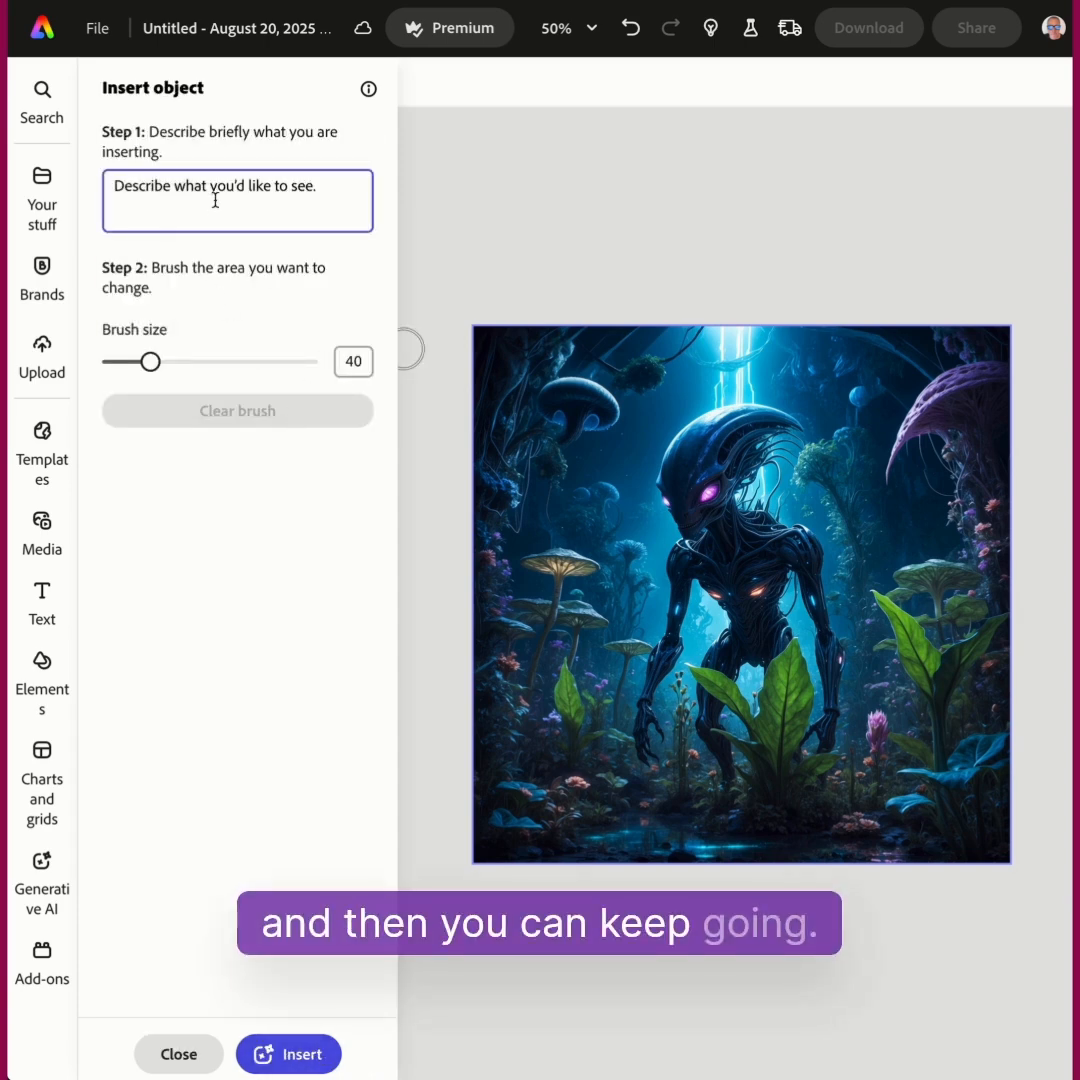
Brush an oval area in the image's upper-right part beside the alien's head and insert a "Flying Tropical Fish" there
mouse_move(824, 390)
mouse_down()
mouse_move(885, 369)
mouse_move(837, 380)
mouse_move(847, 356)
mouse_move(860, 385)
mouse_up()
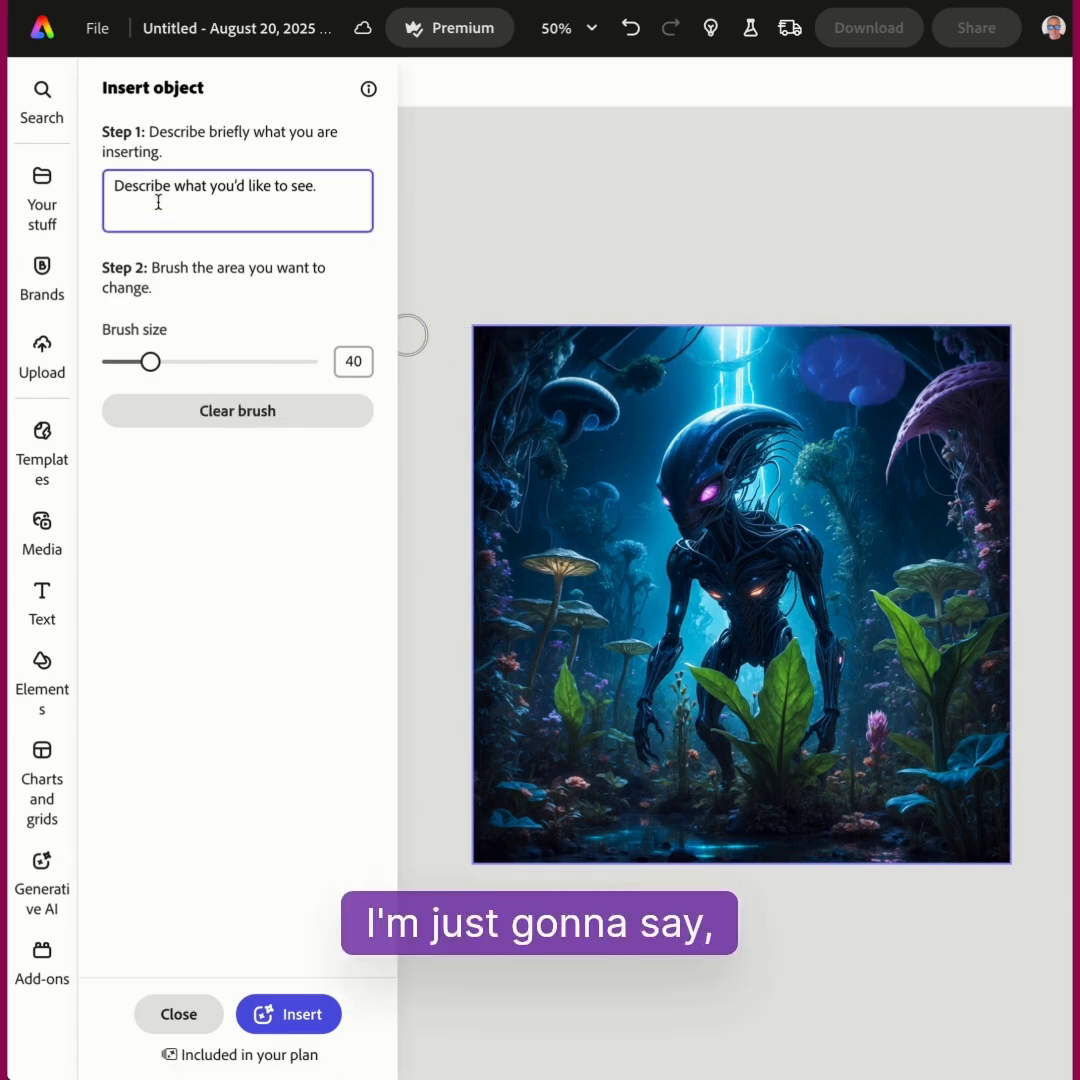
click(154, 182)
text(Fl)
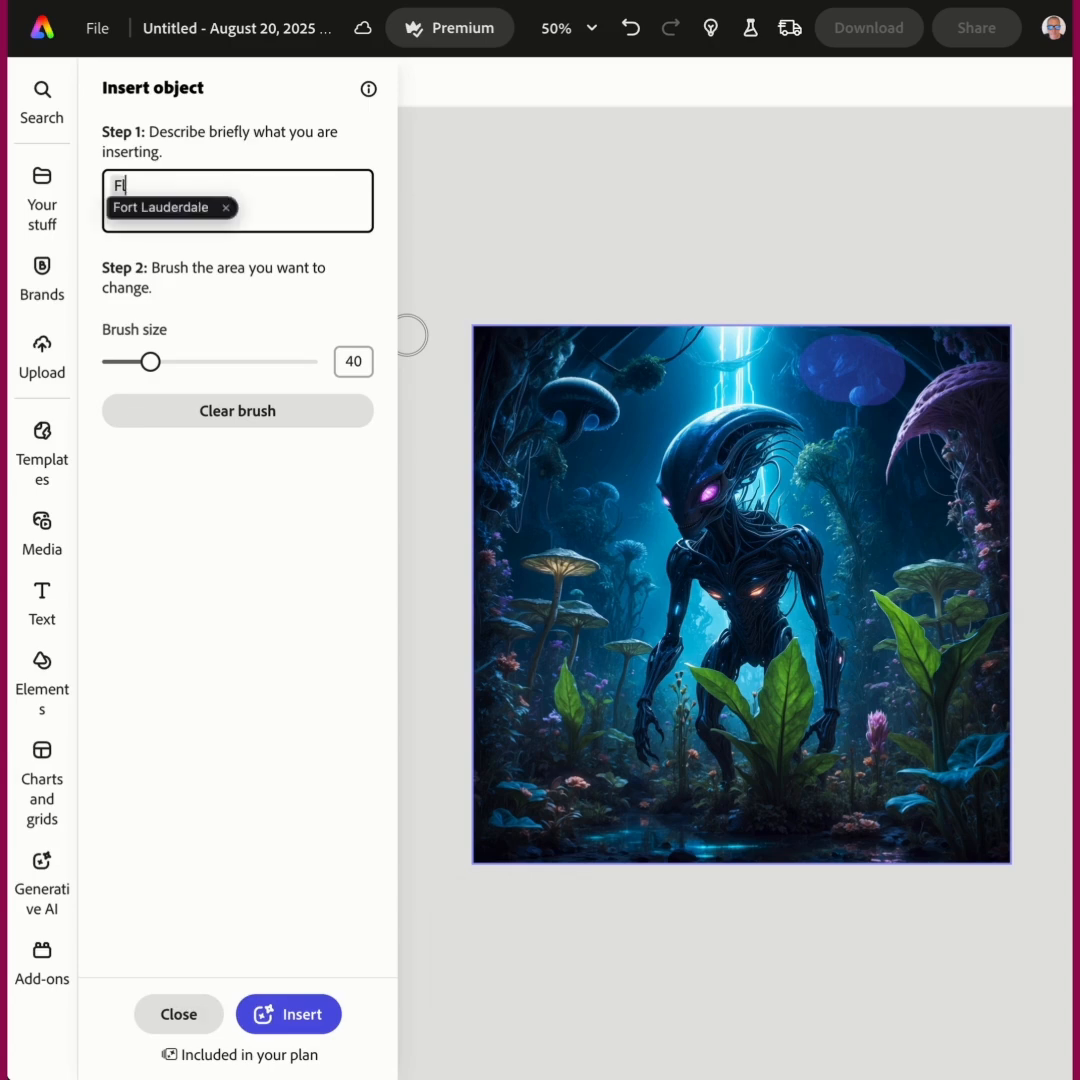
text(ying Trop)
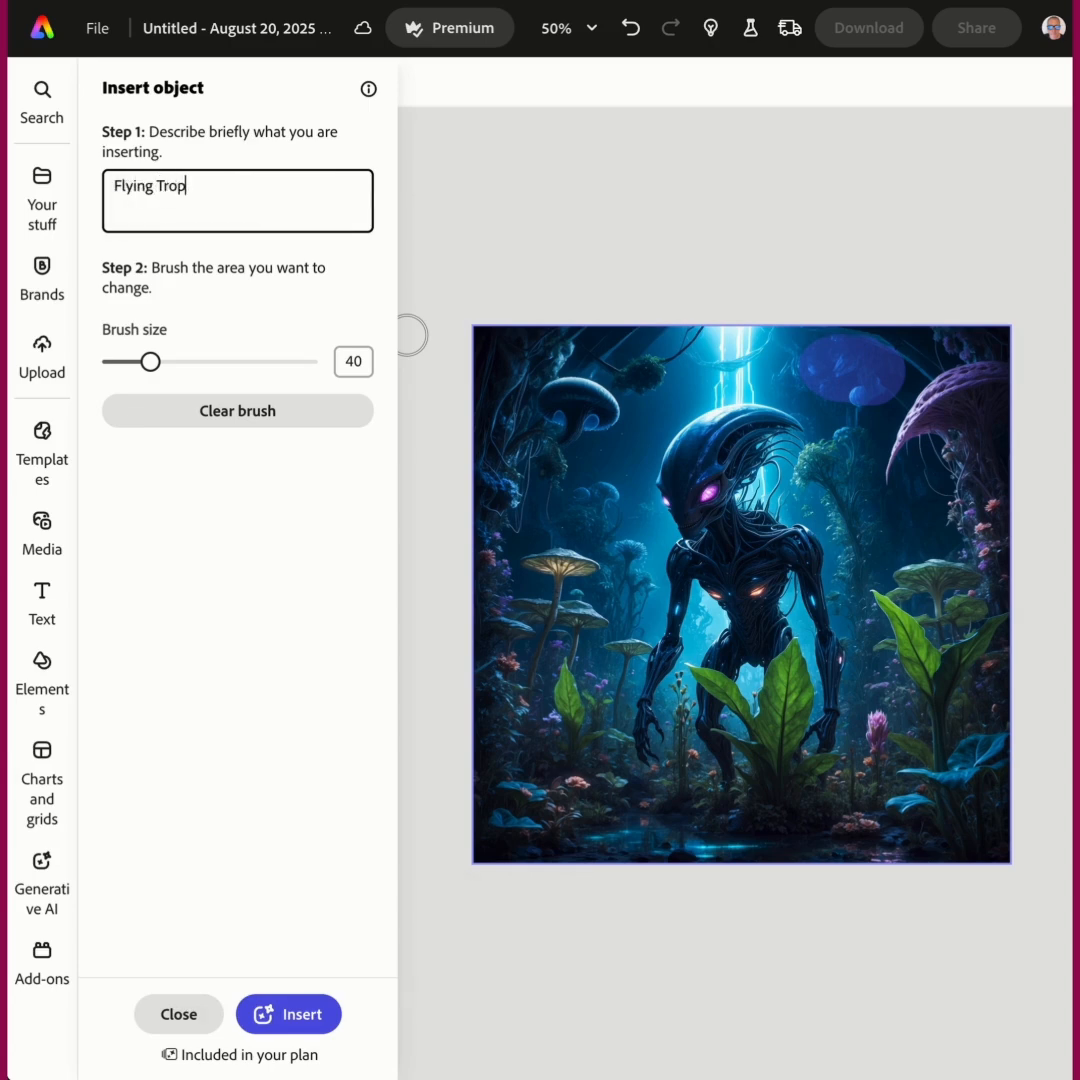
text(ical Fish)
click(313, 1020)
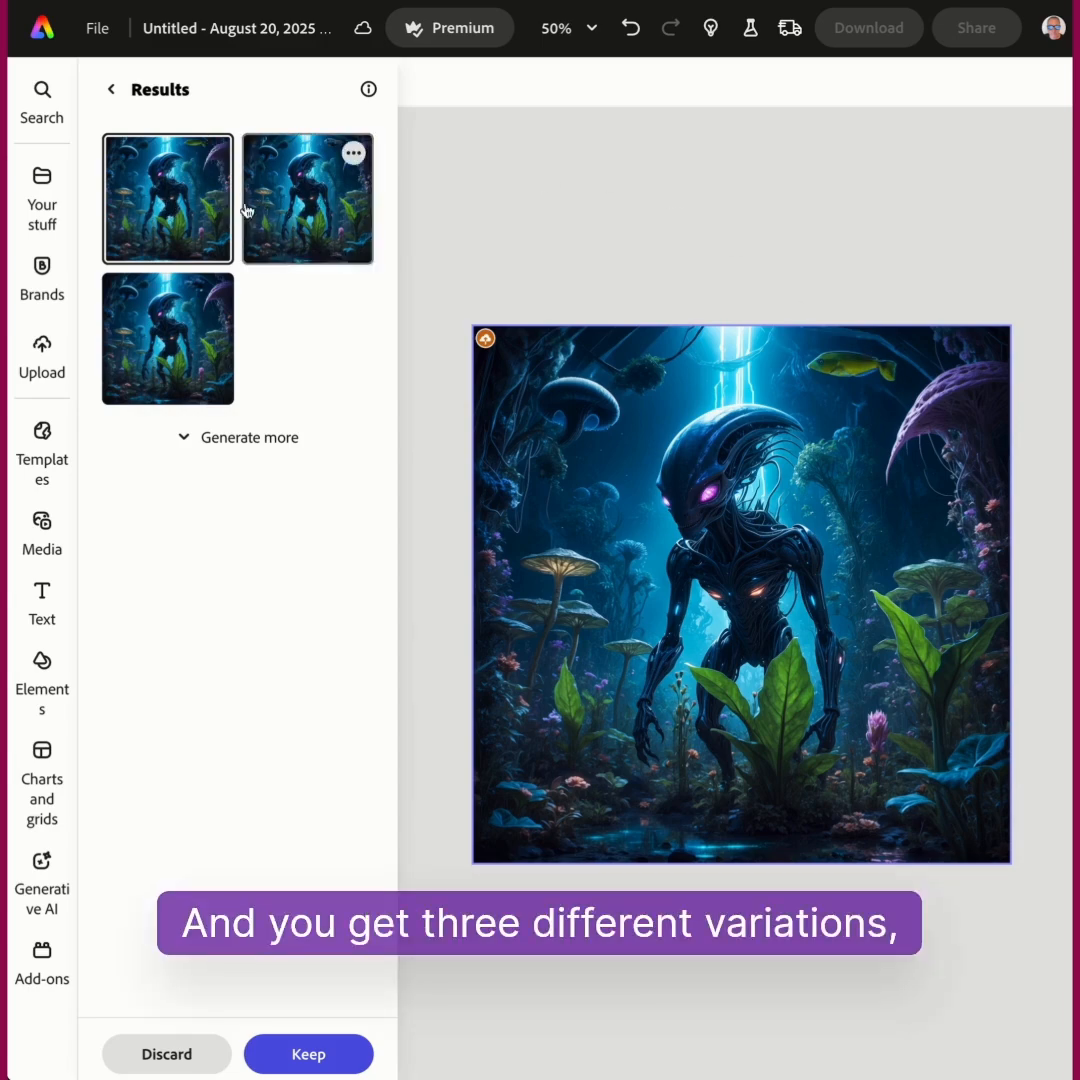
Compare the three inserted fish and keep the second result, the dark grey fish
click(321, 206)
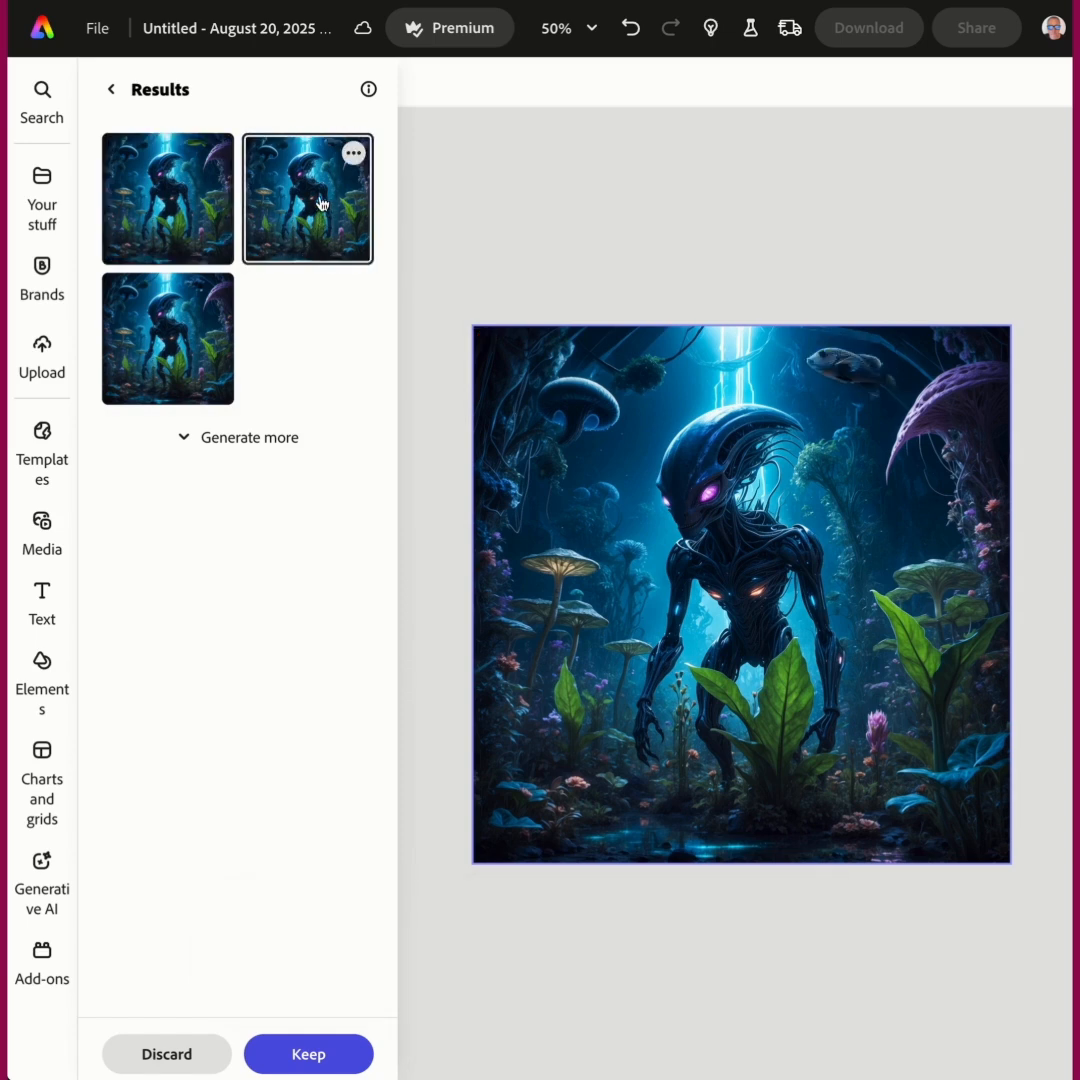
click(155, 355)
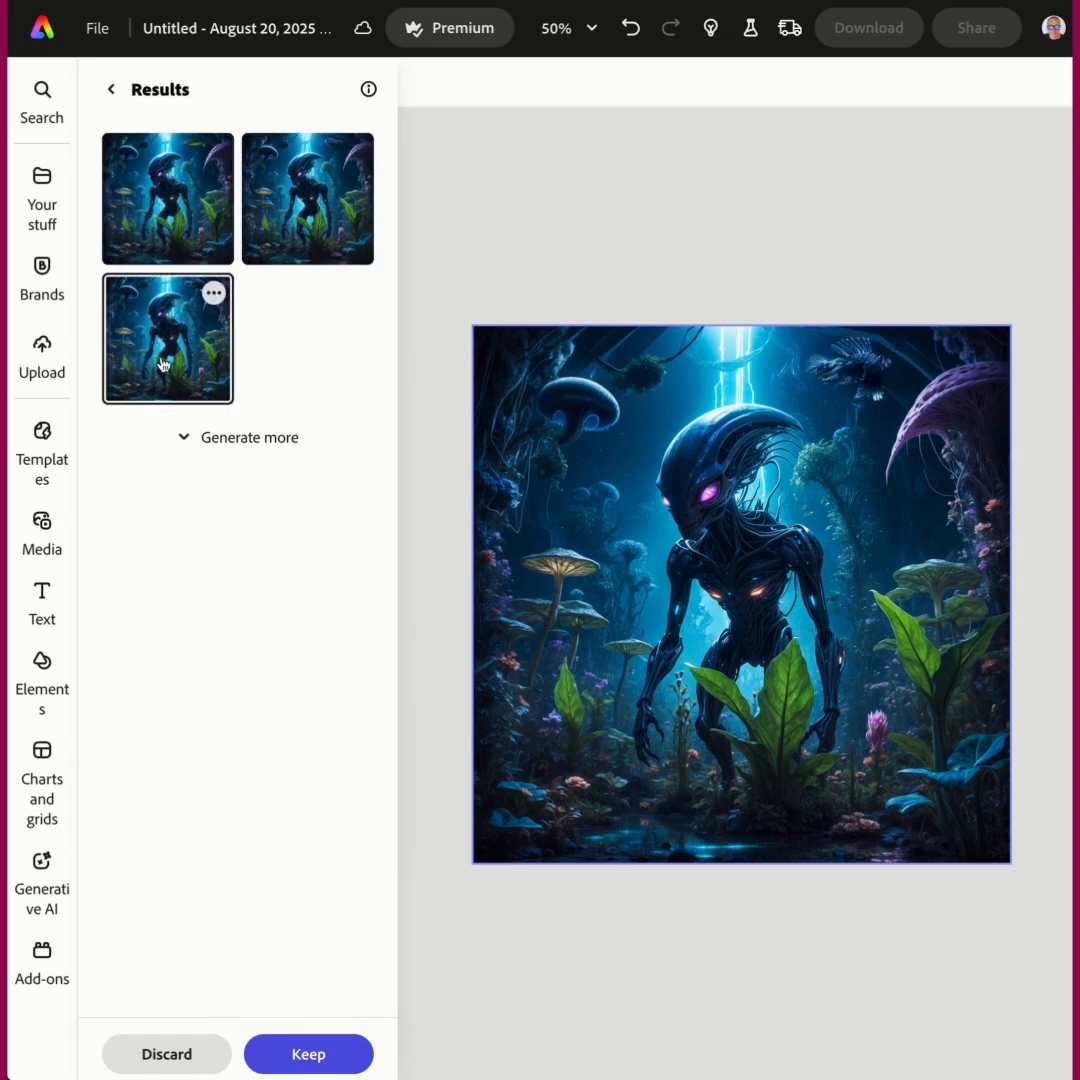
click(248, 182)
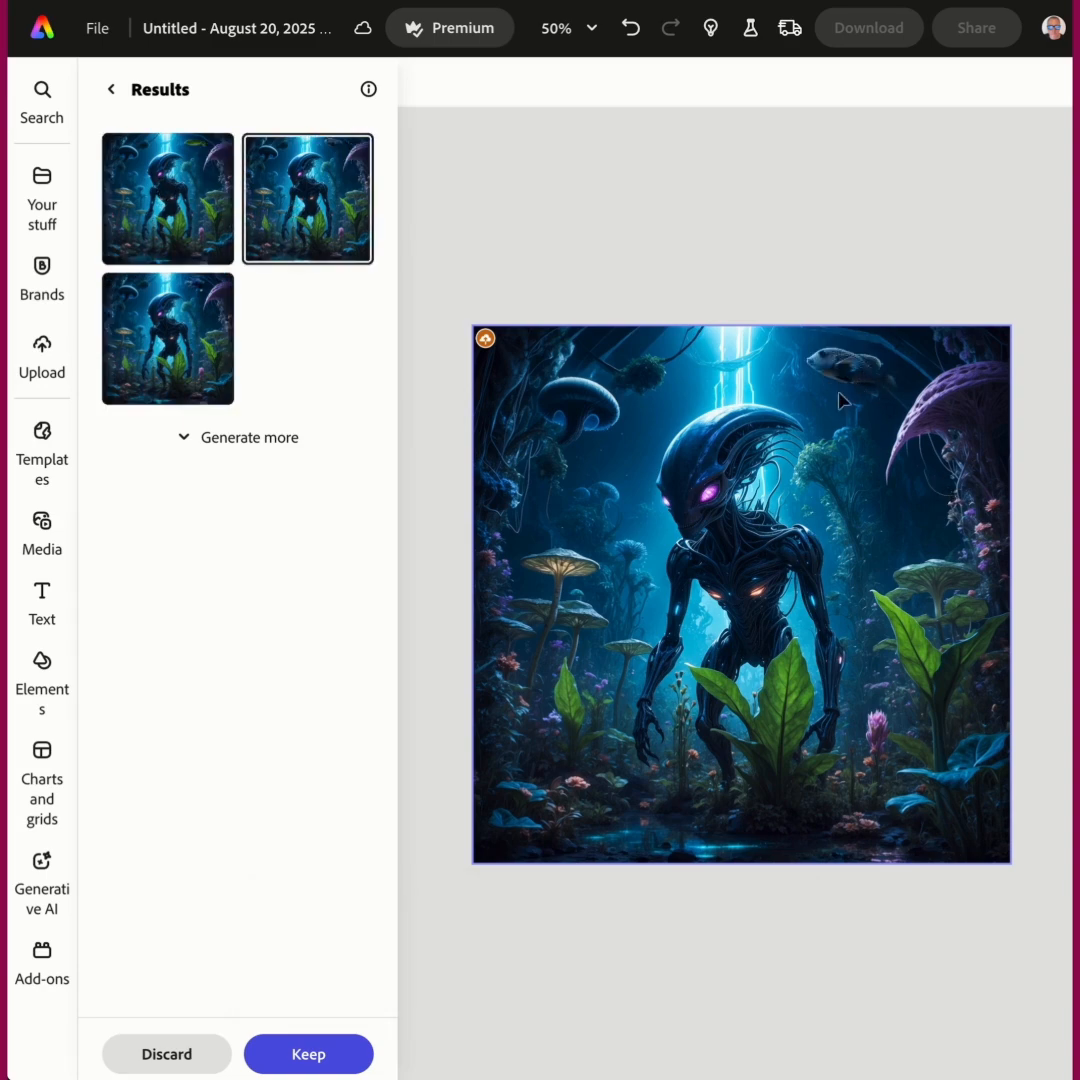
click(306, 1057)
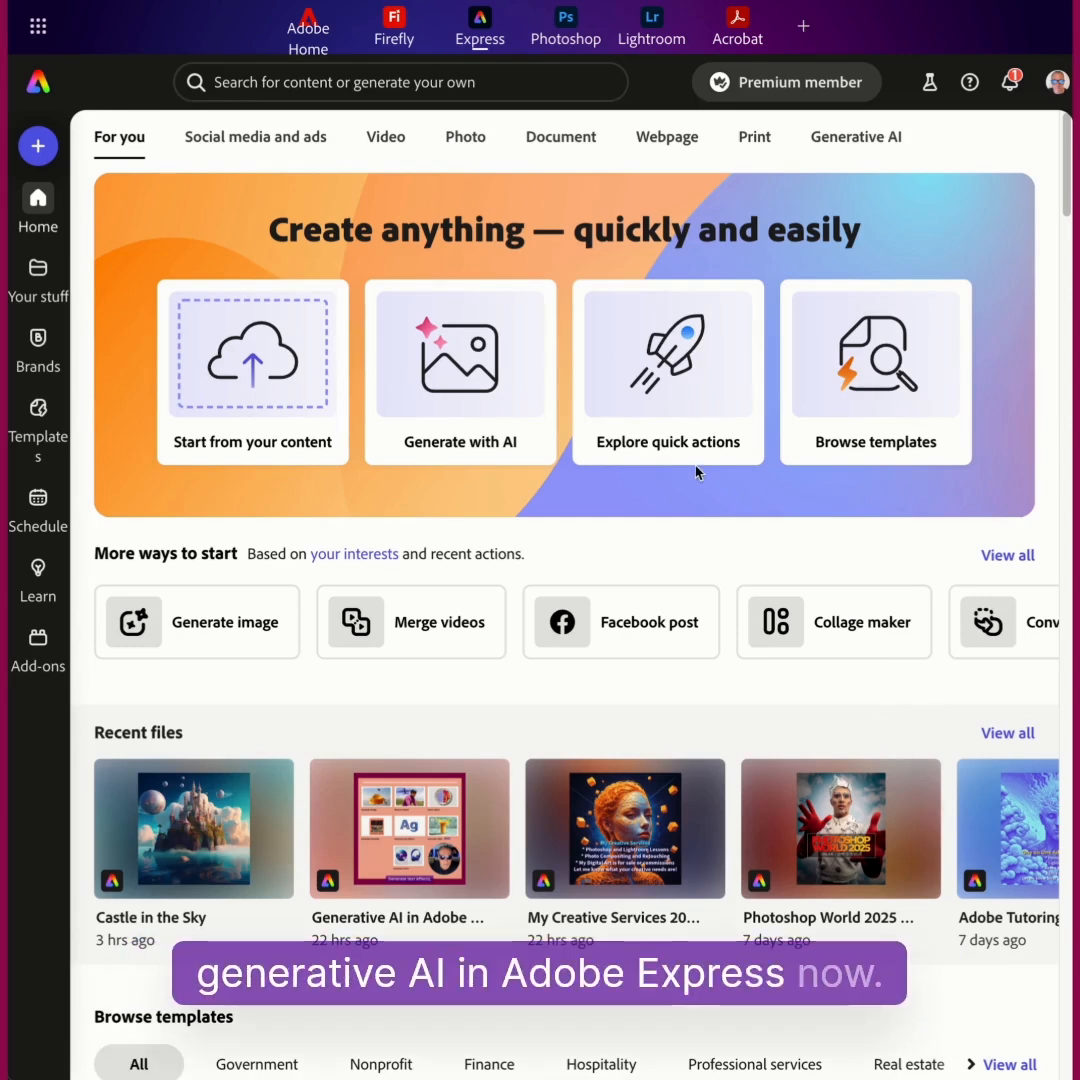
Start the Generate template generative AI action from the home page
click(479, 414)
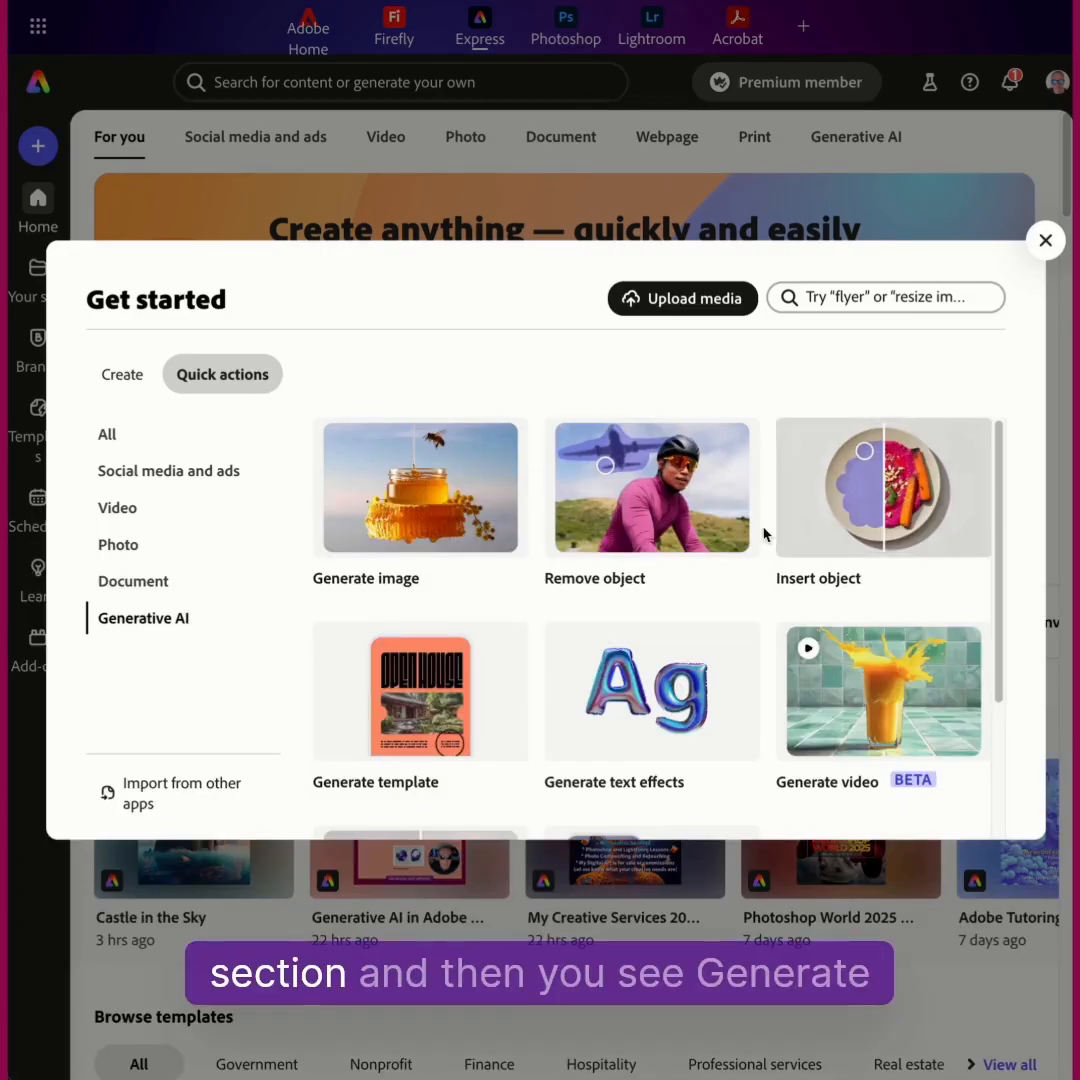
scroll(610, 612, down, 1)
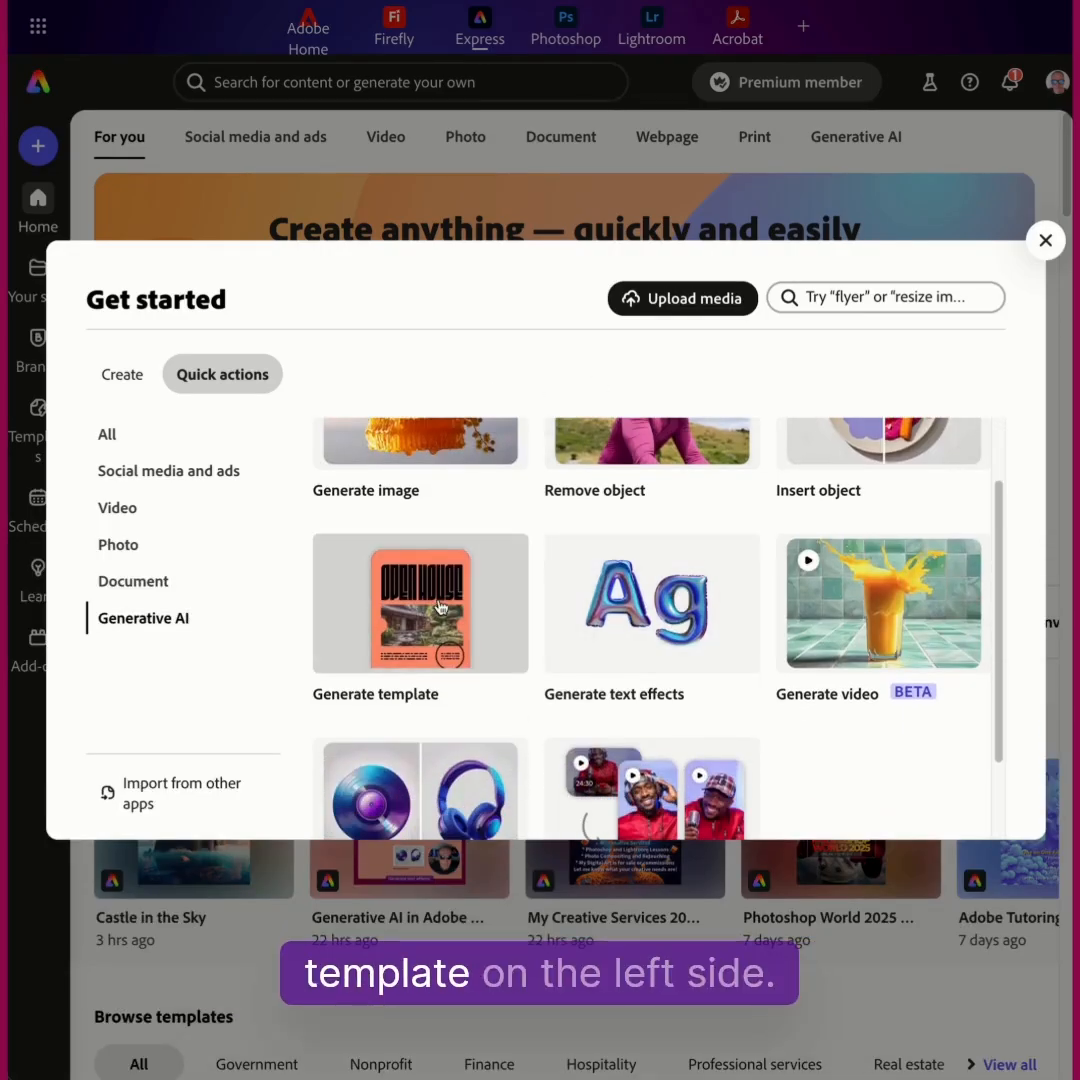
click(400, 624)
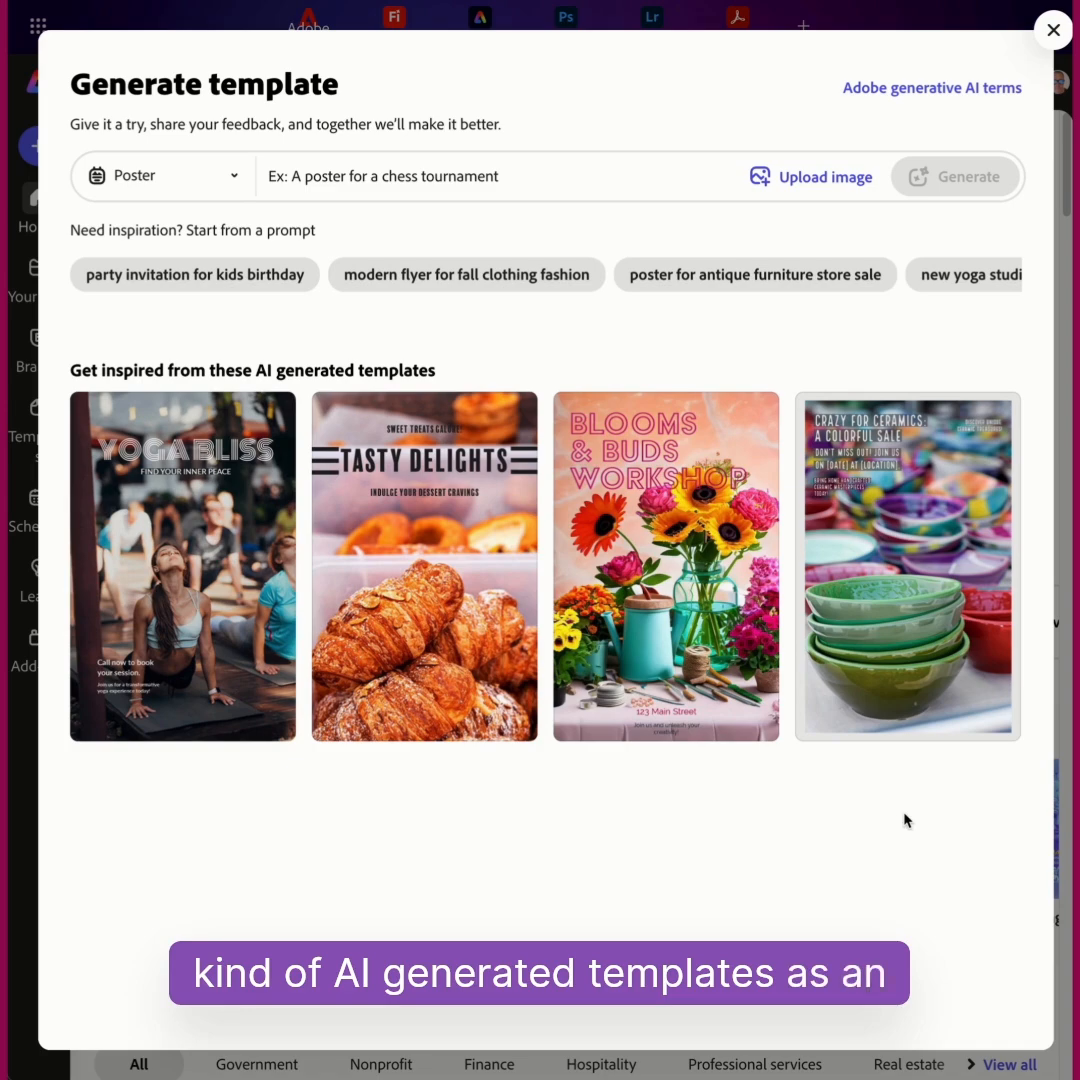
Generate flyer templates from the pasted prompt for a Summer party on Friday, August 22nd 2025, and open the yellow "AI Art Party" result
click(224, 180)
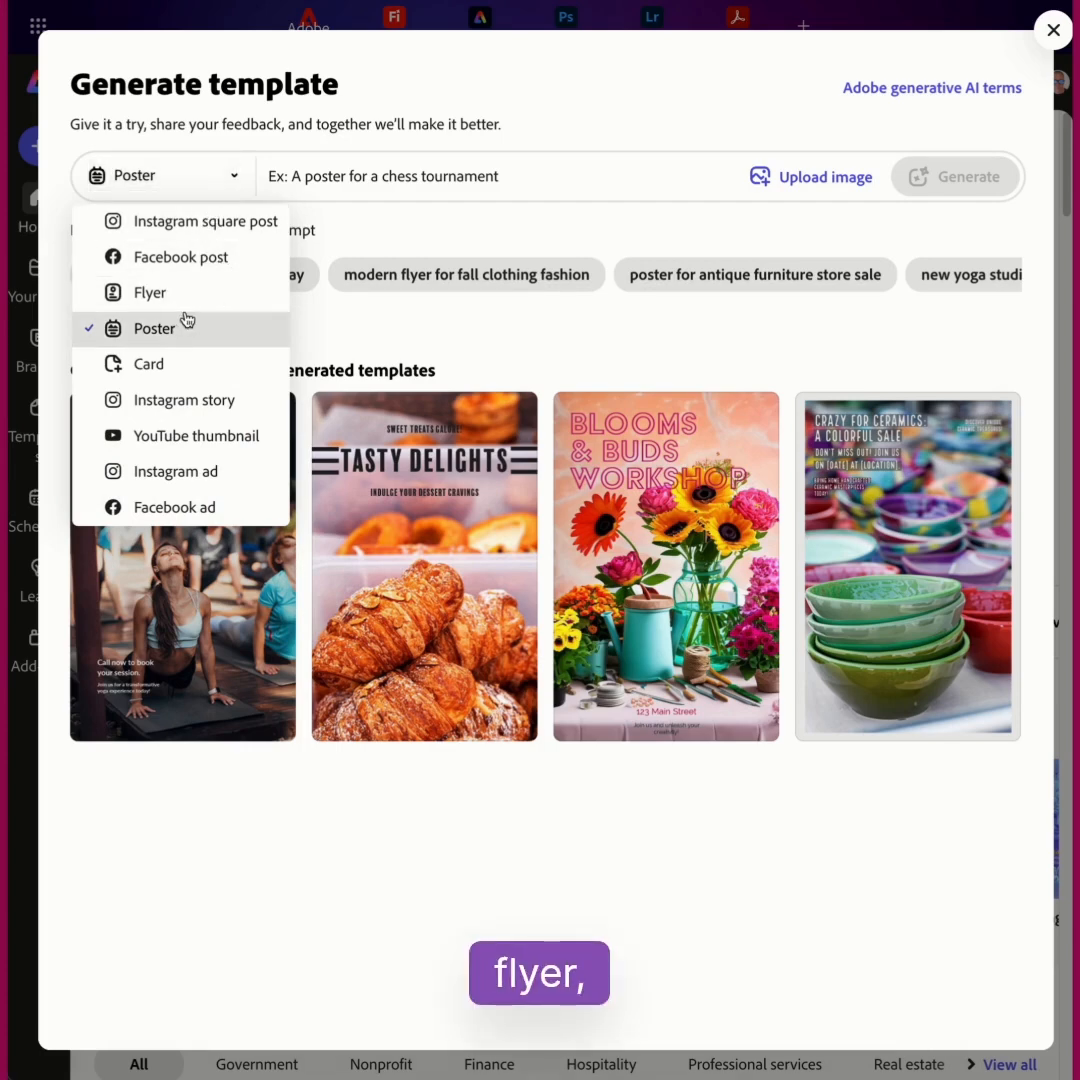
click(152, 294)
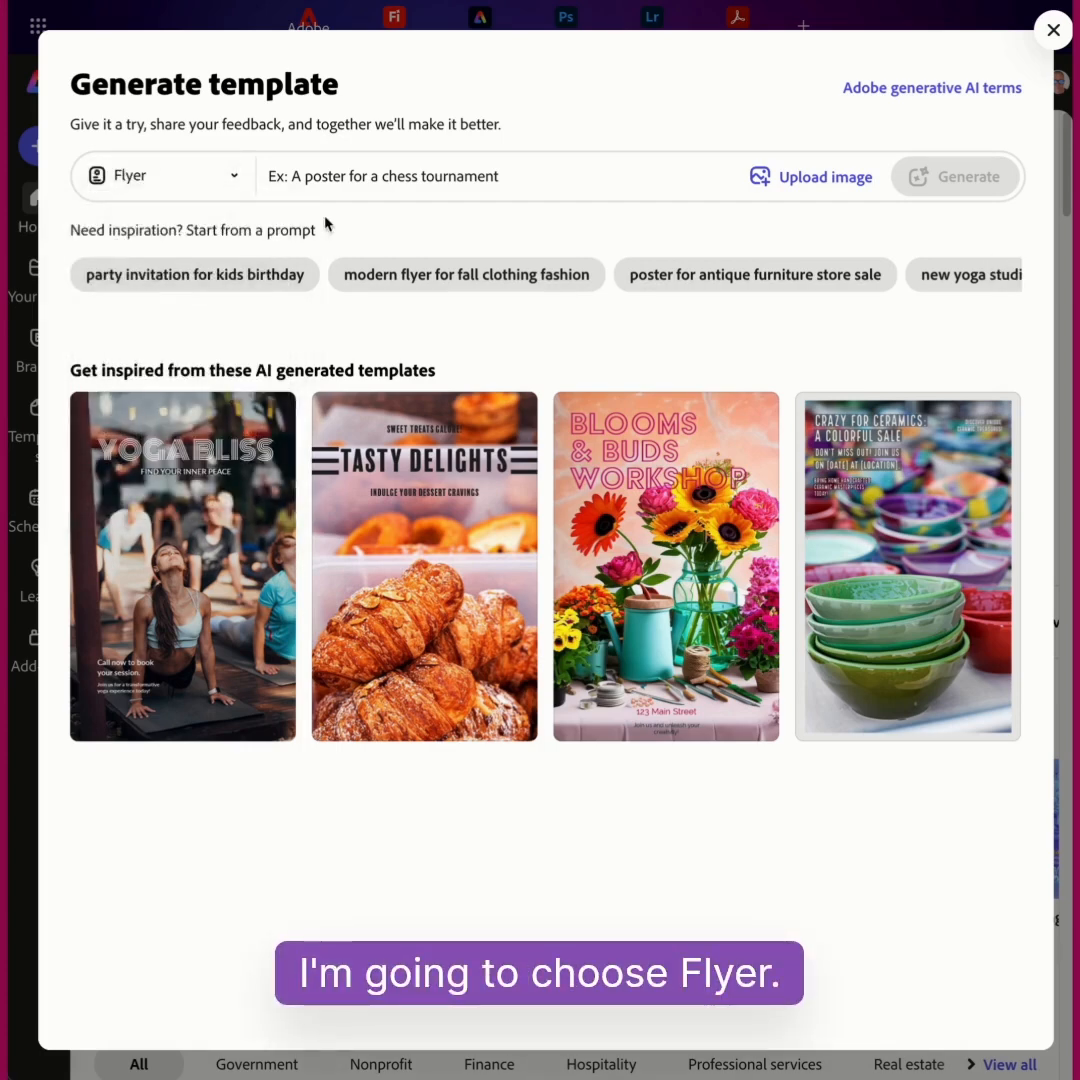
click(307, 178)
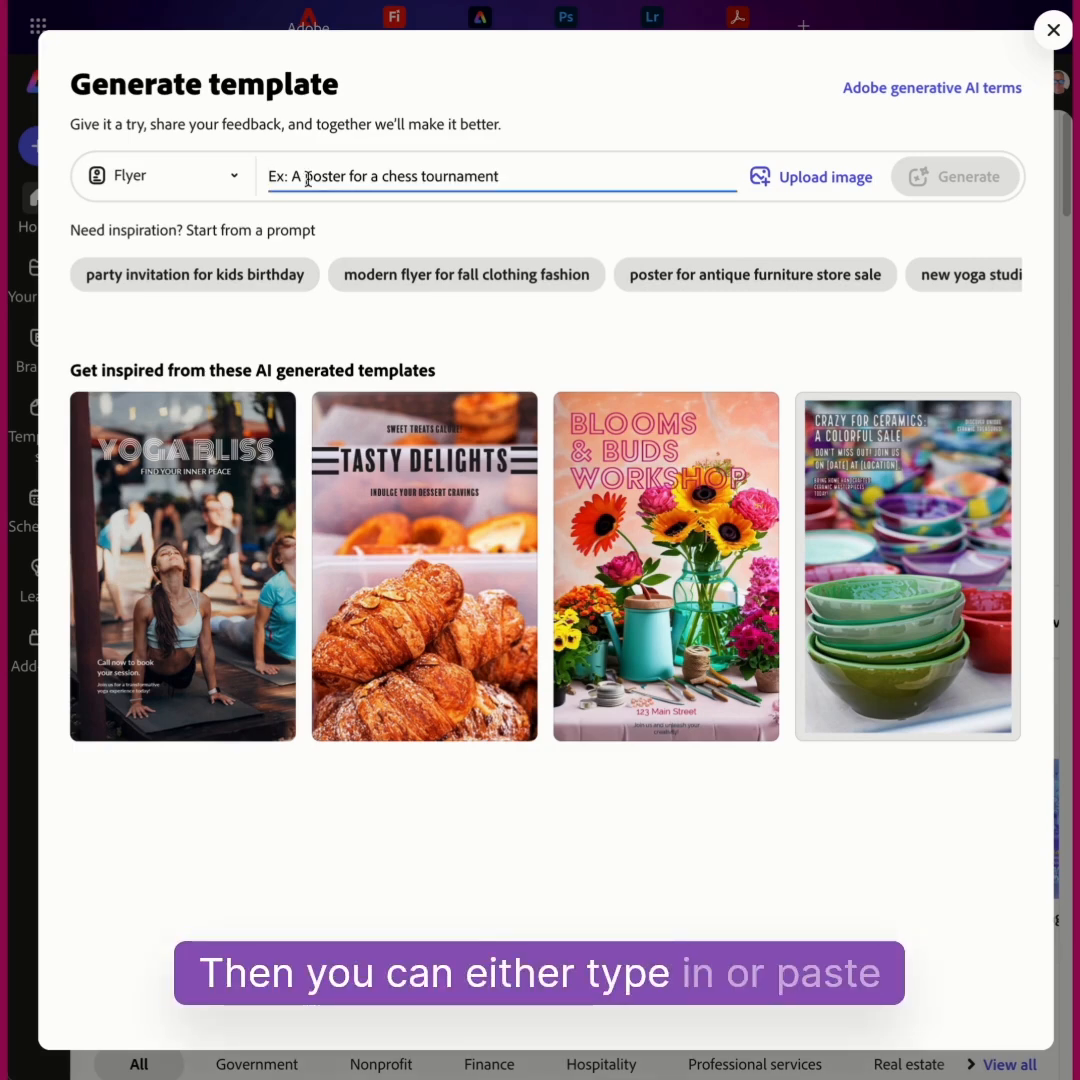
key(ctrl+v)
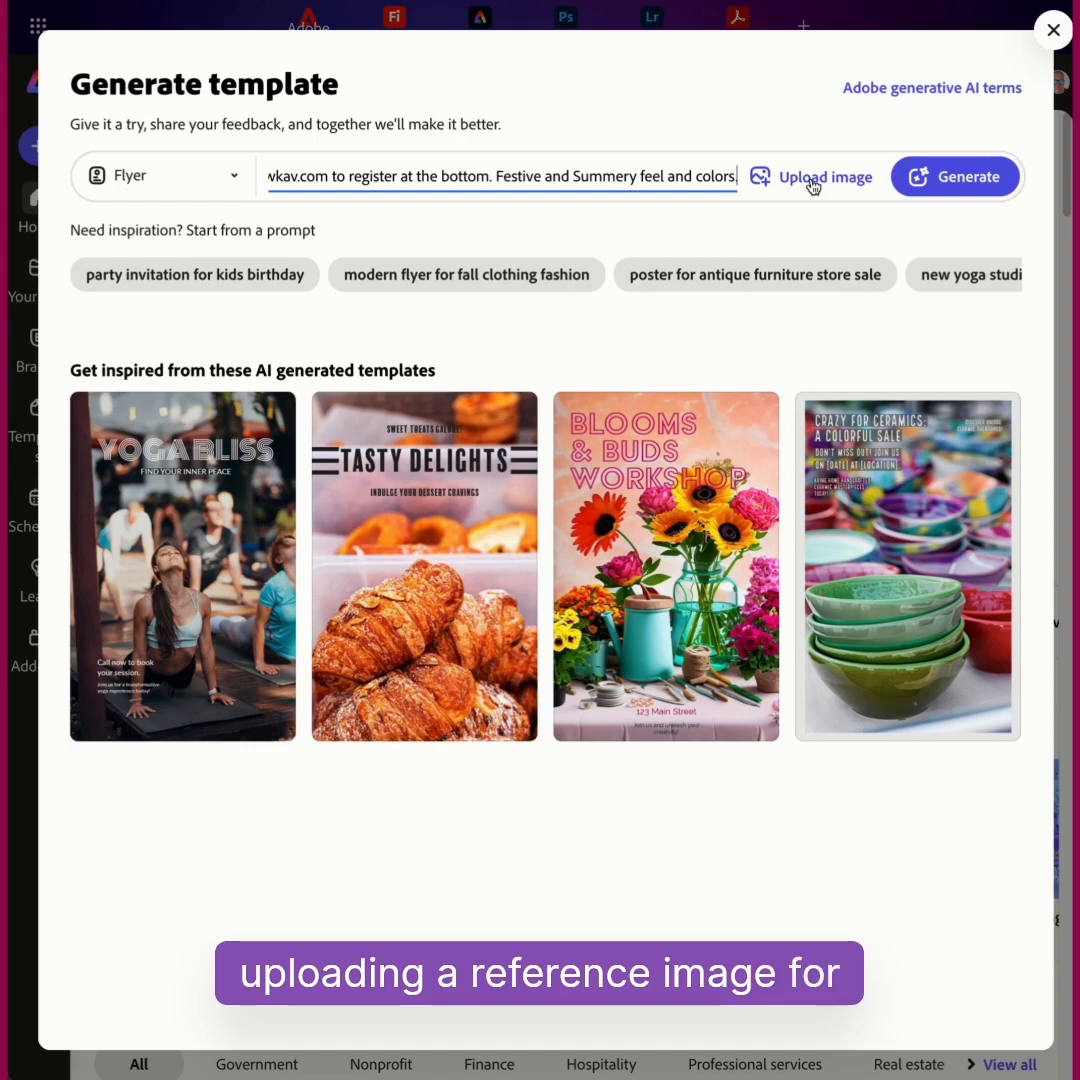
click(969, 184)
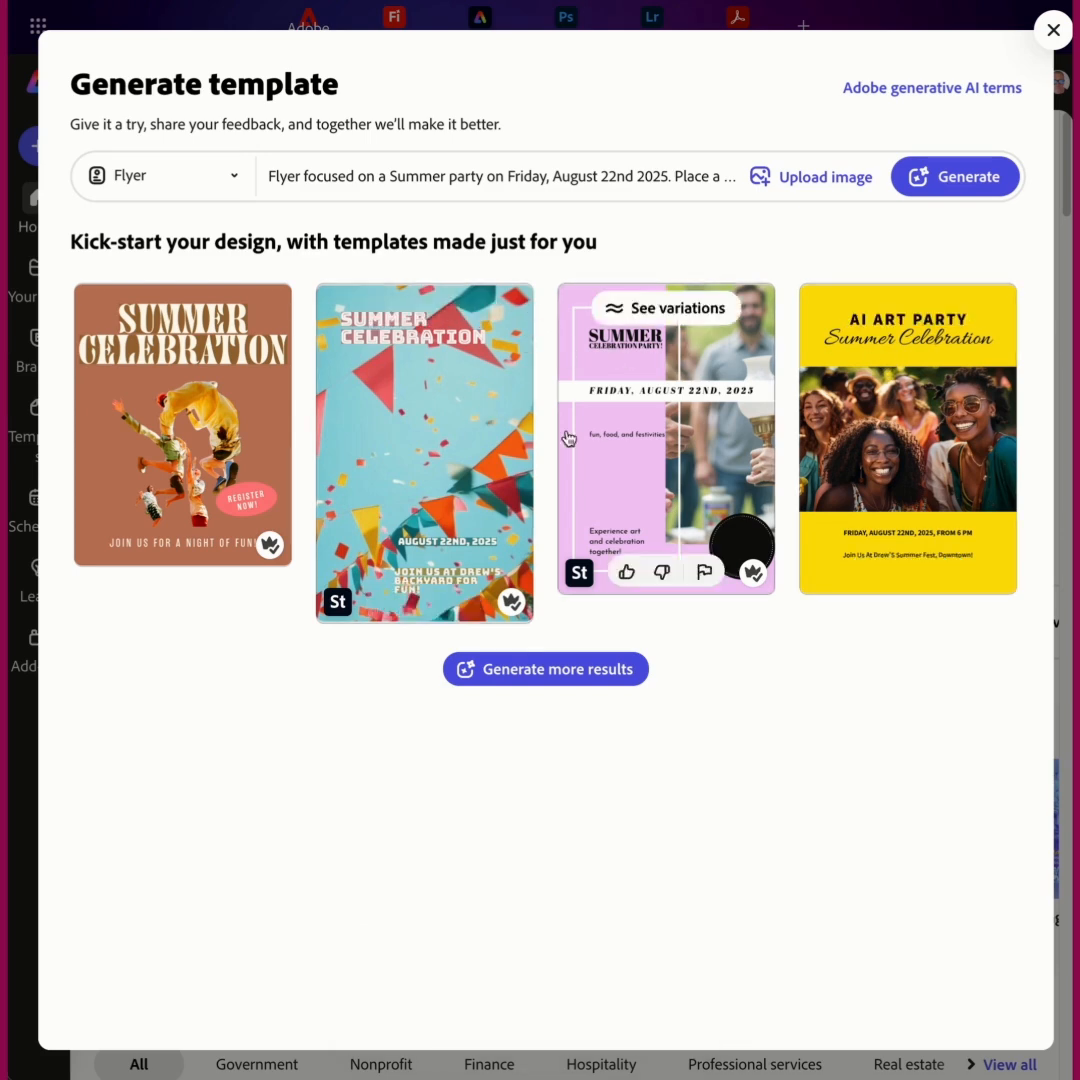
click(910, 443)
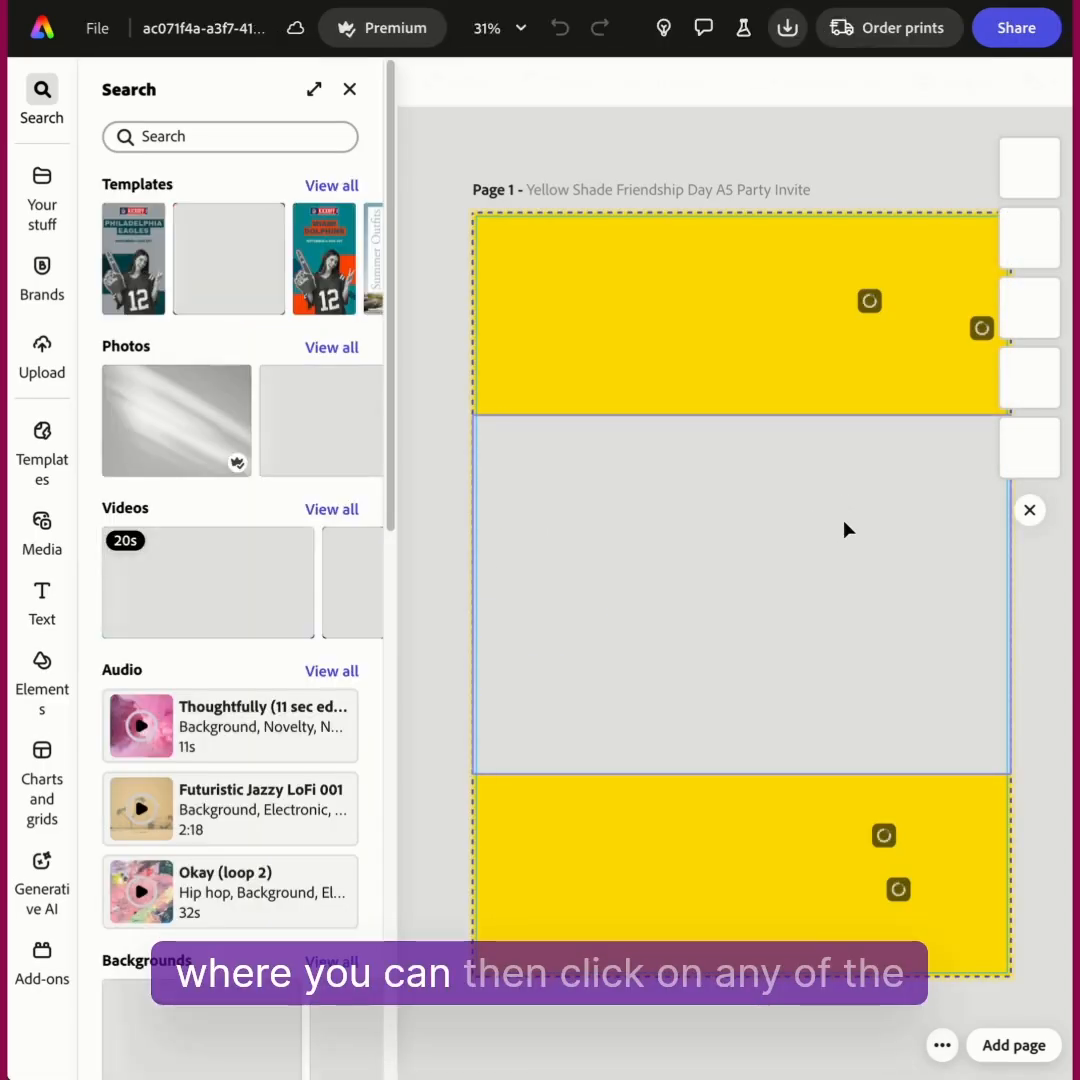
Select the "Summer Celebration" text, and move the "Join Us" line further down in the yellow area under the date
click(781, 357)
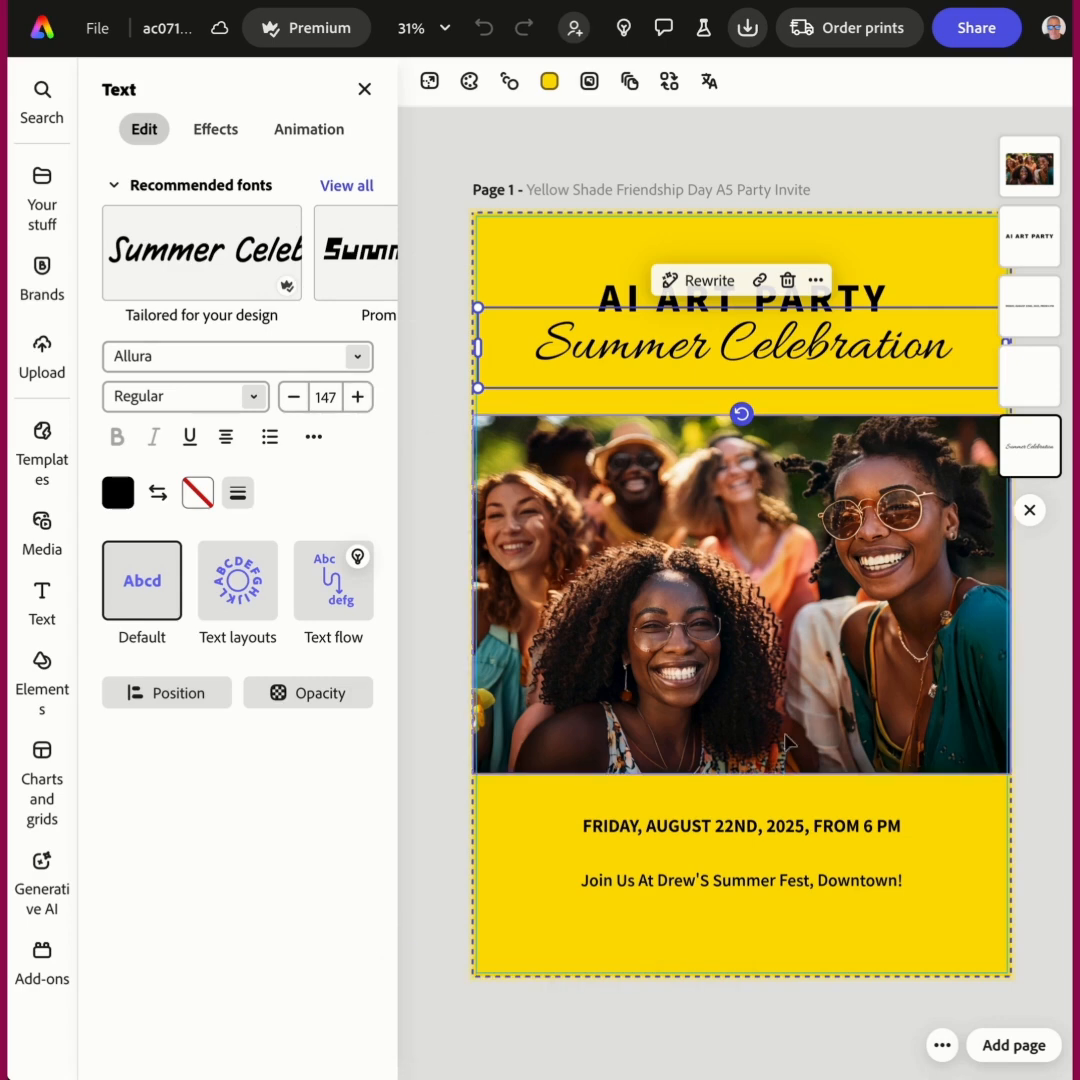
click(719, 884)
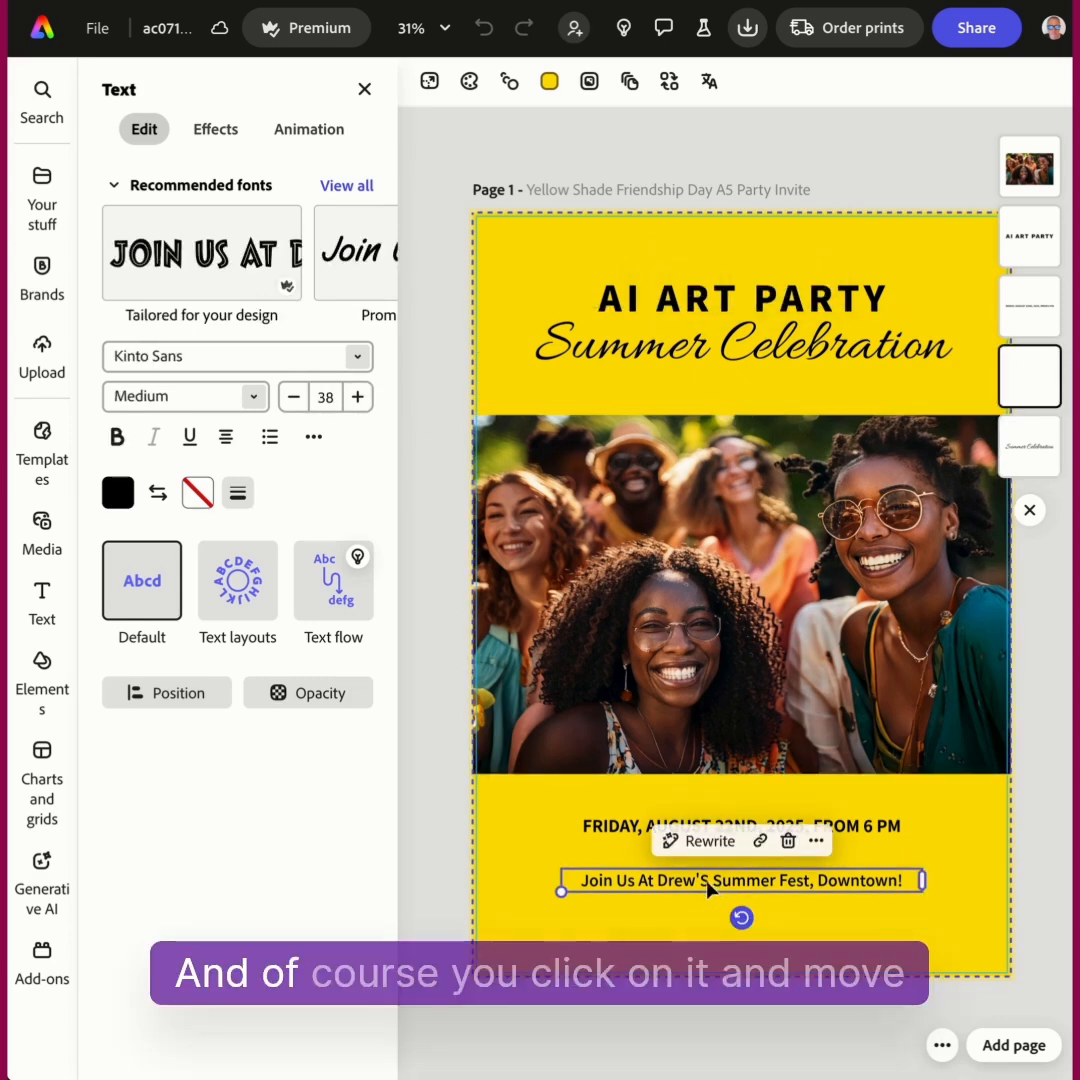
drag(706, 887, 709, 920)
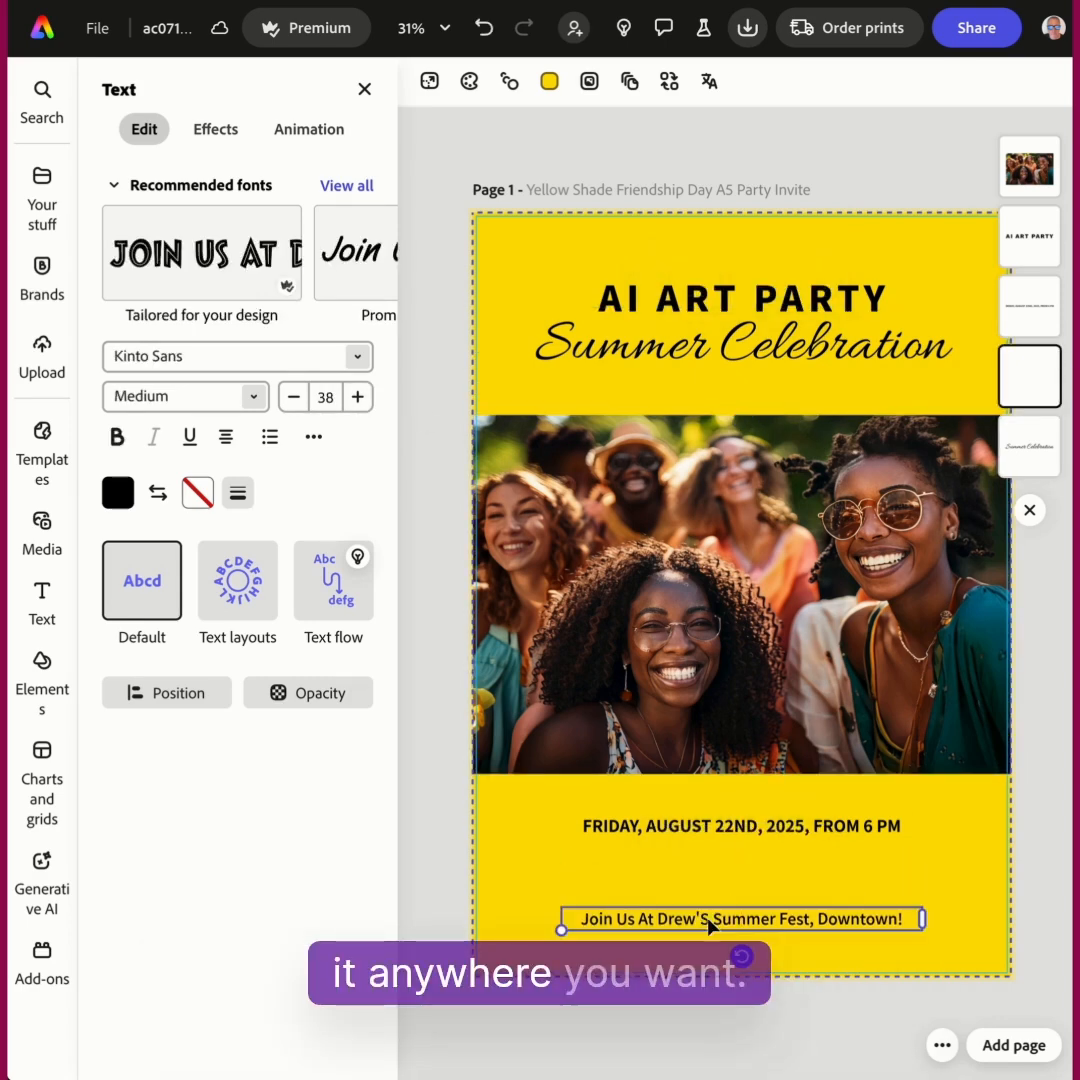
Set the "Join Us" line's font size to 44 and widen its text box on both sides so it fits on one line
click(357, 398)
click(357, 398)
click(357, 398)
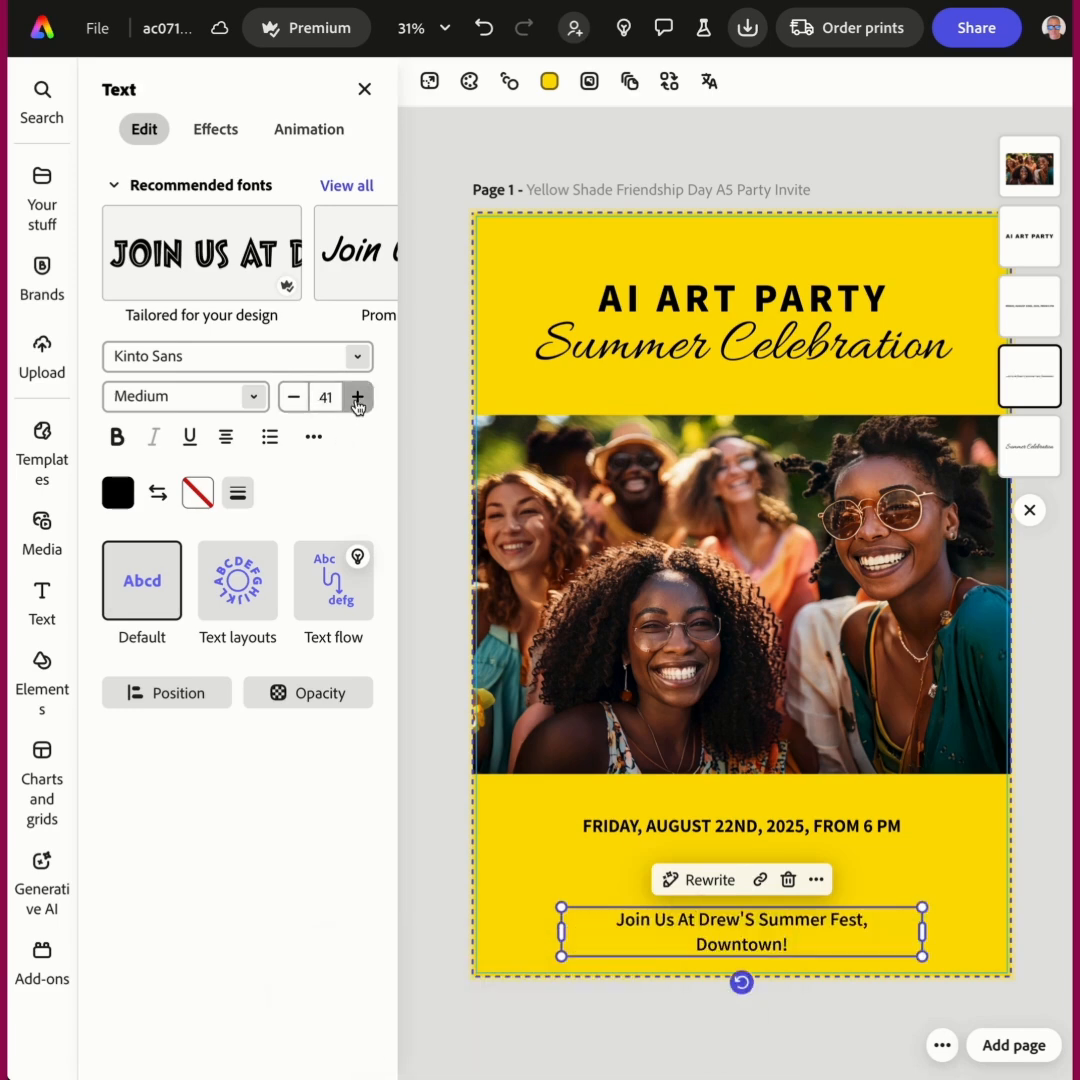
click(357, 398)
click(357, 398)
click(357, 398)
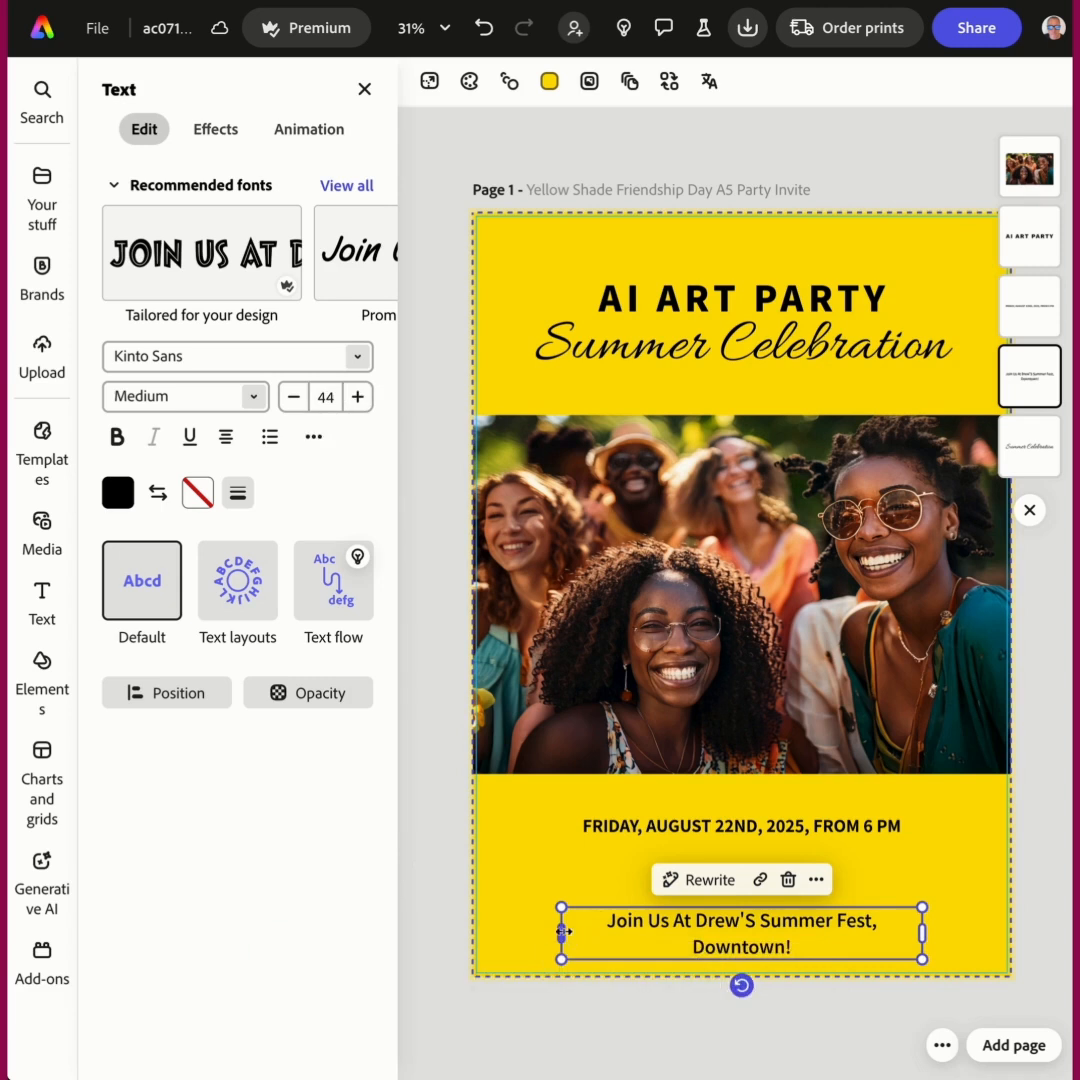
drag(561, 933, 494, 921)
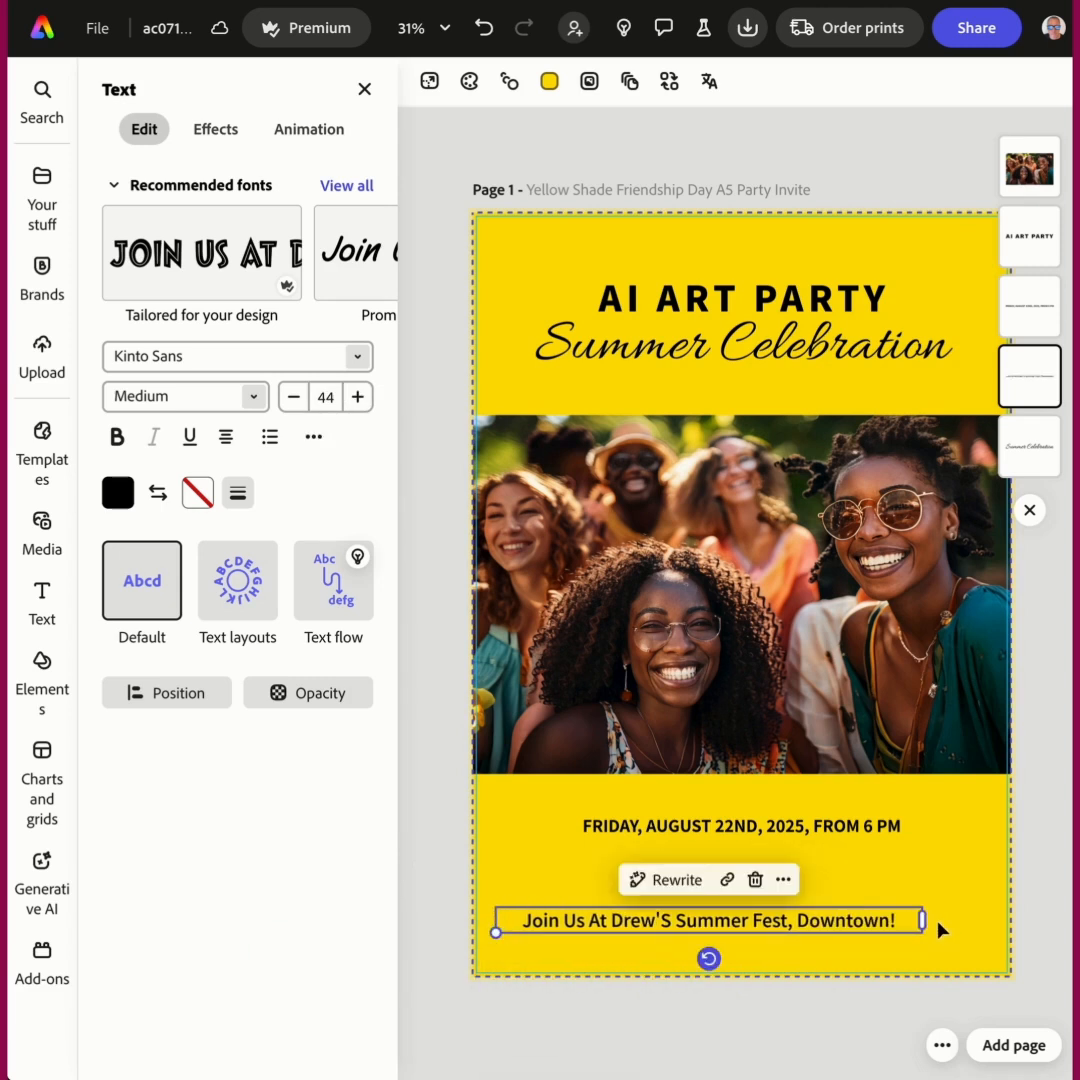
drag(922, 921, 985, 921)
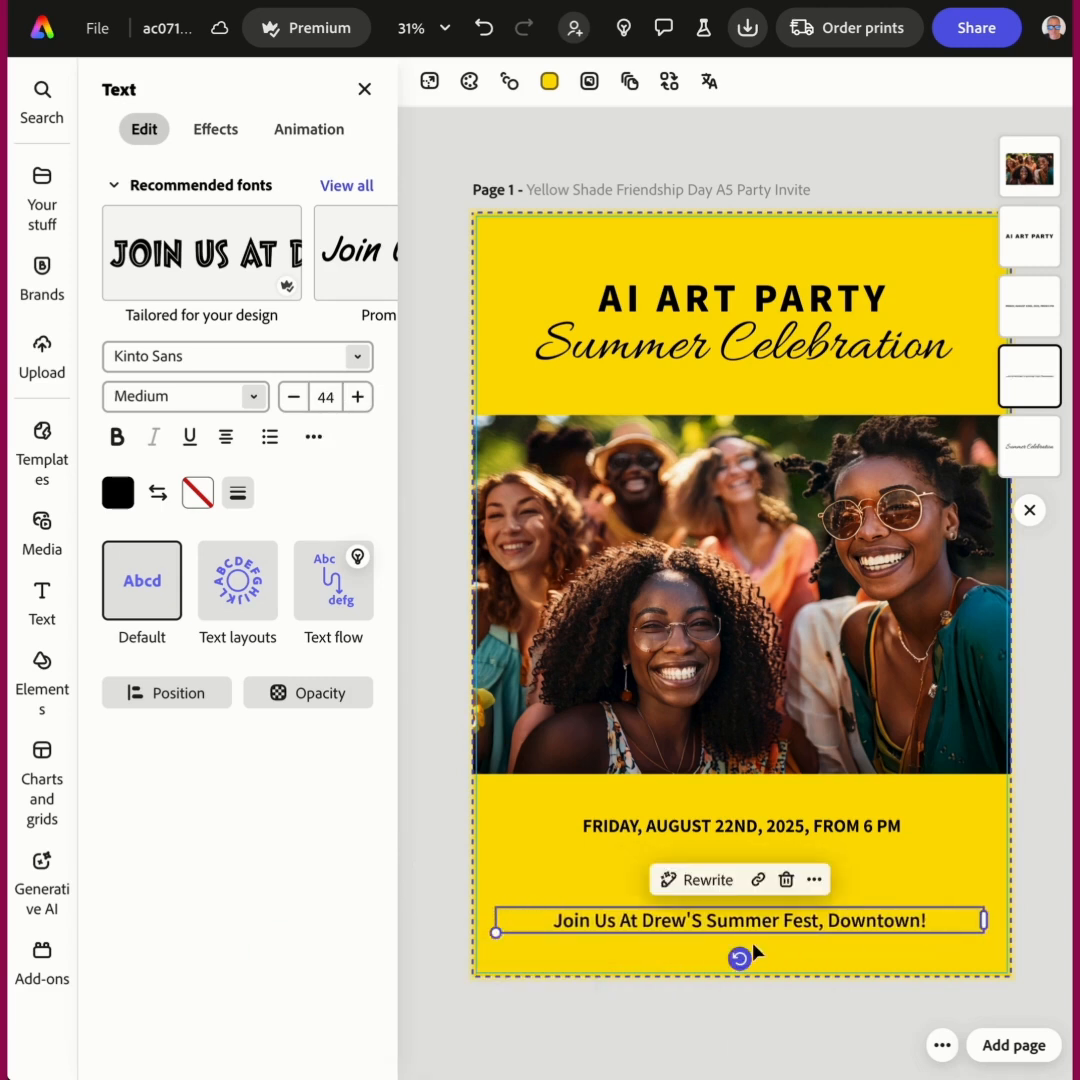
Add a second line reading "Register at Drewkav.com" below the "Join Us" text
click(933, 920)
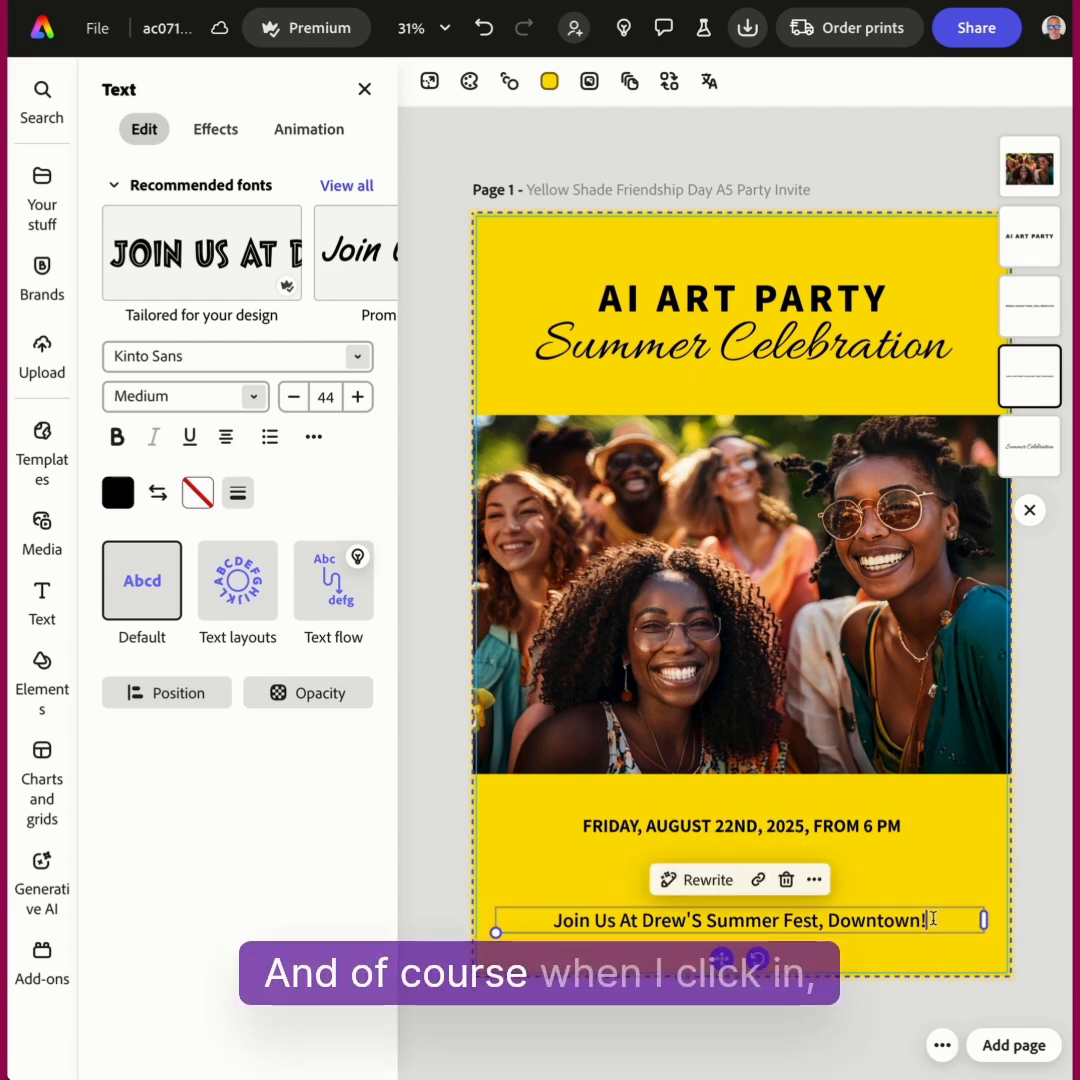
key(Return)
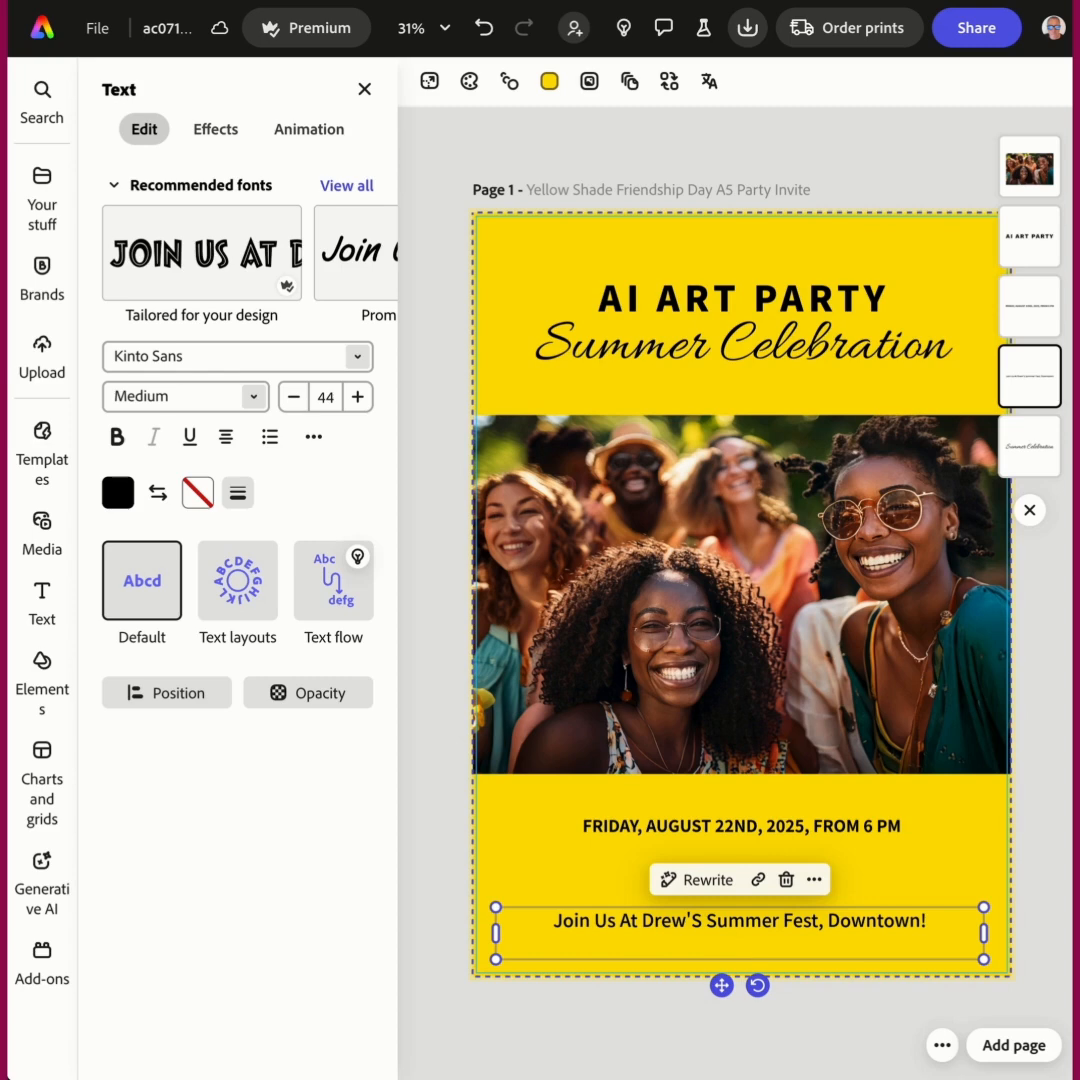
text(Registe)
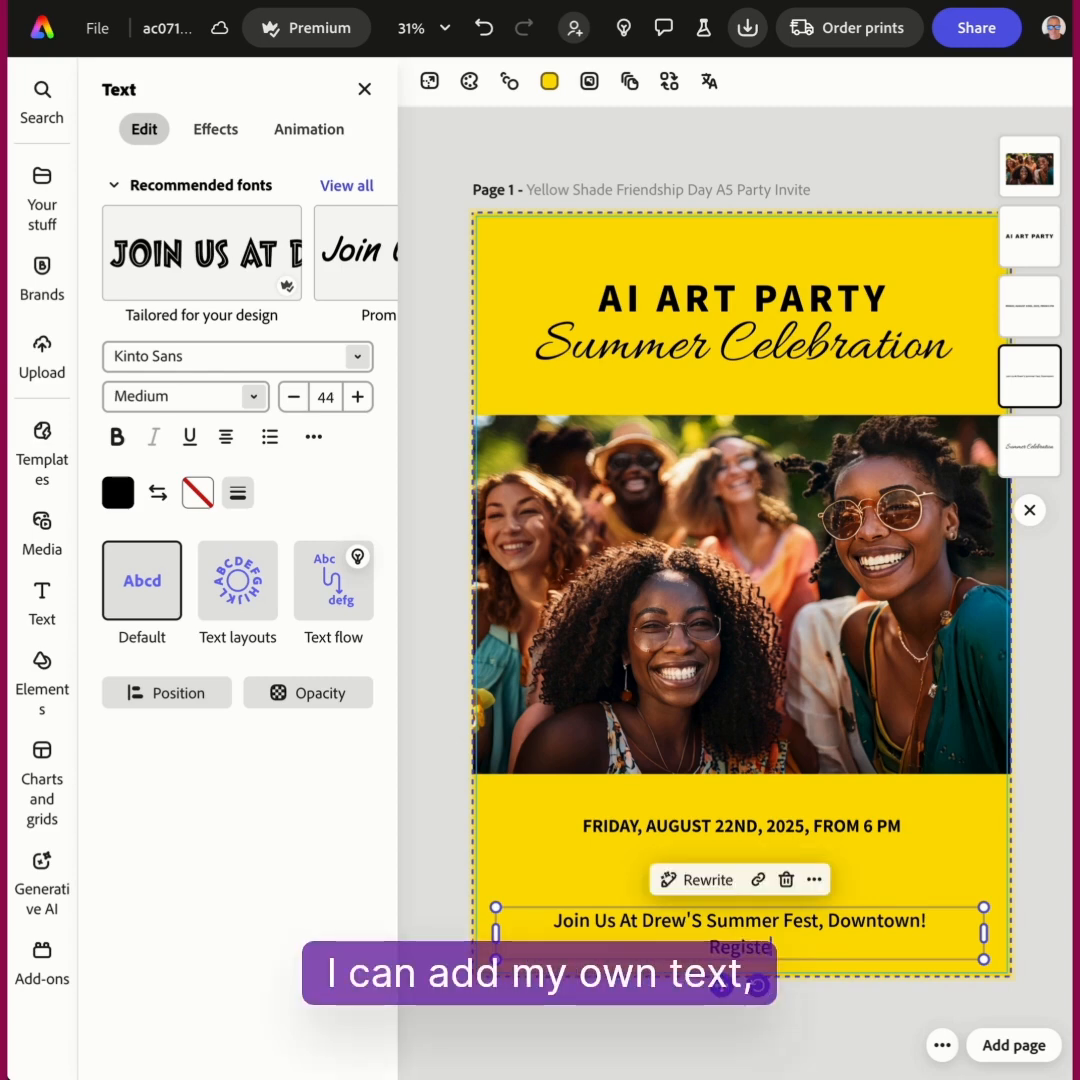
text(r at Drewkav)
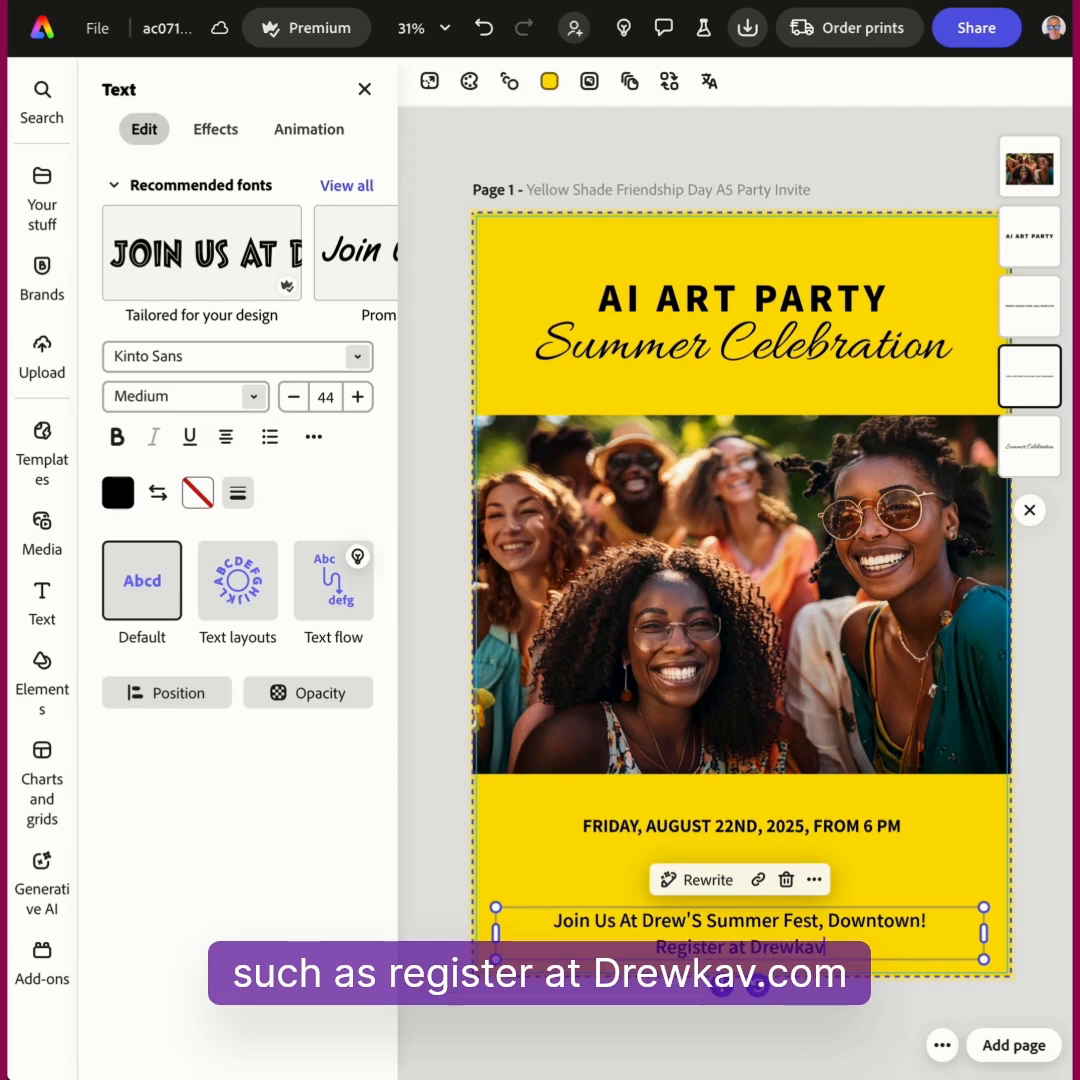
text(.com)
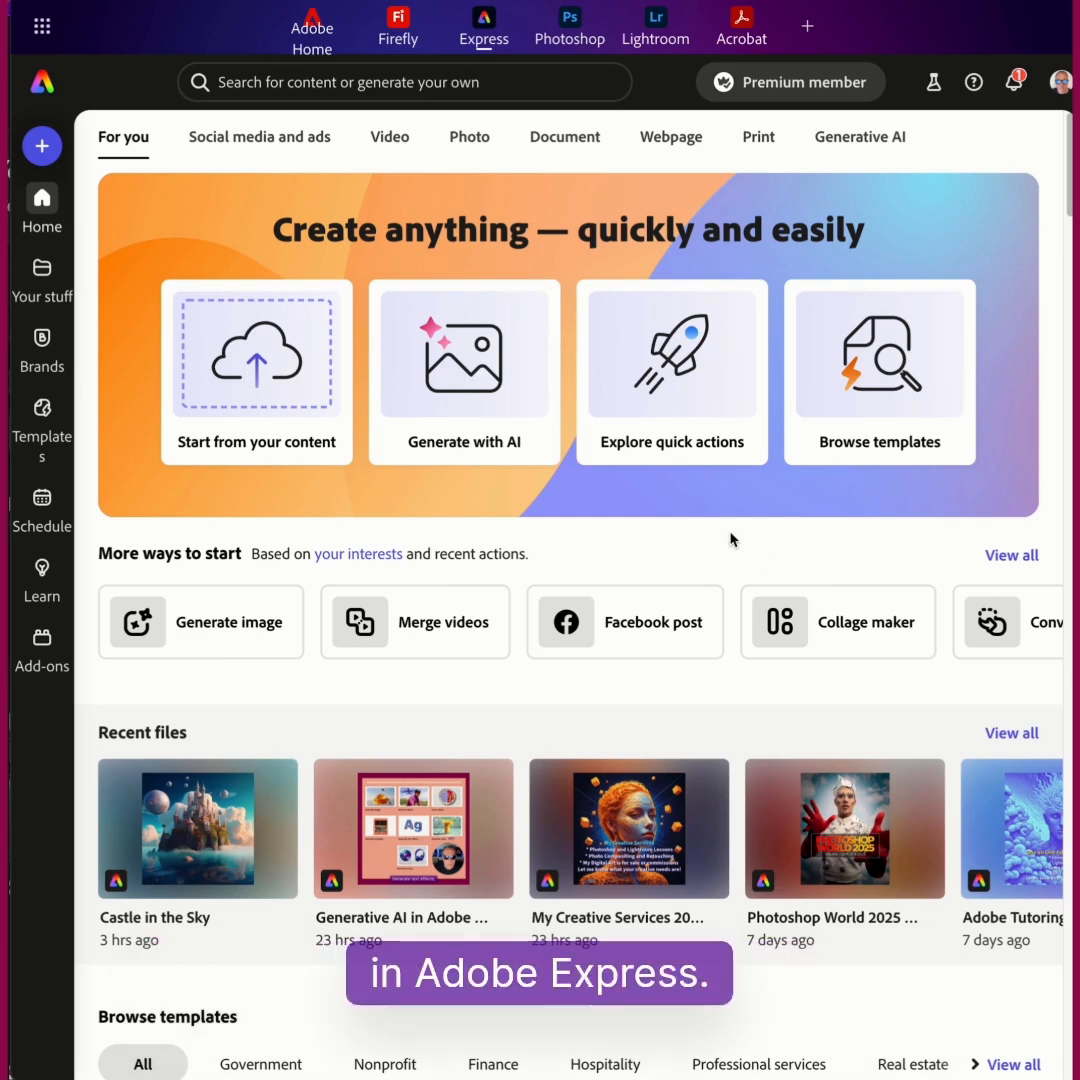
Start the Generate text effects generative AI action from the home page
click(497, 418)
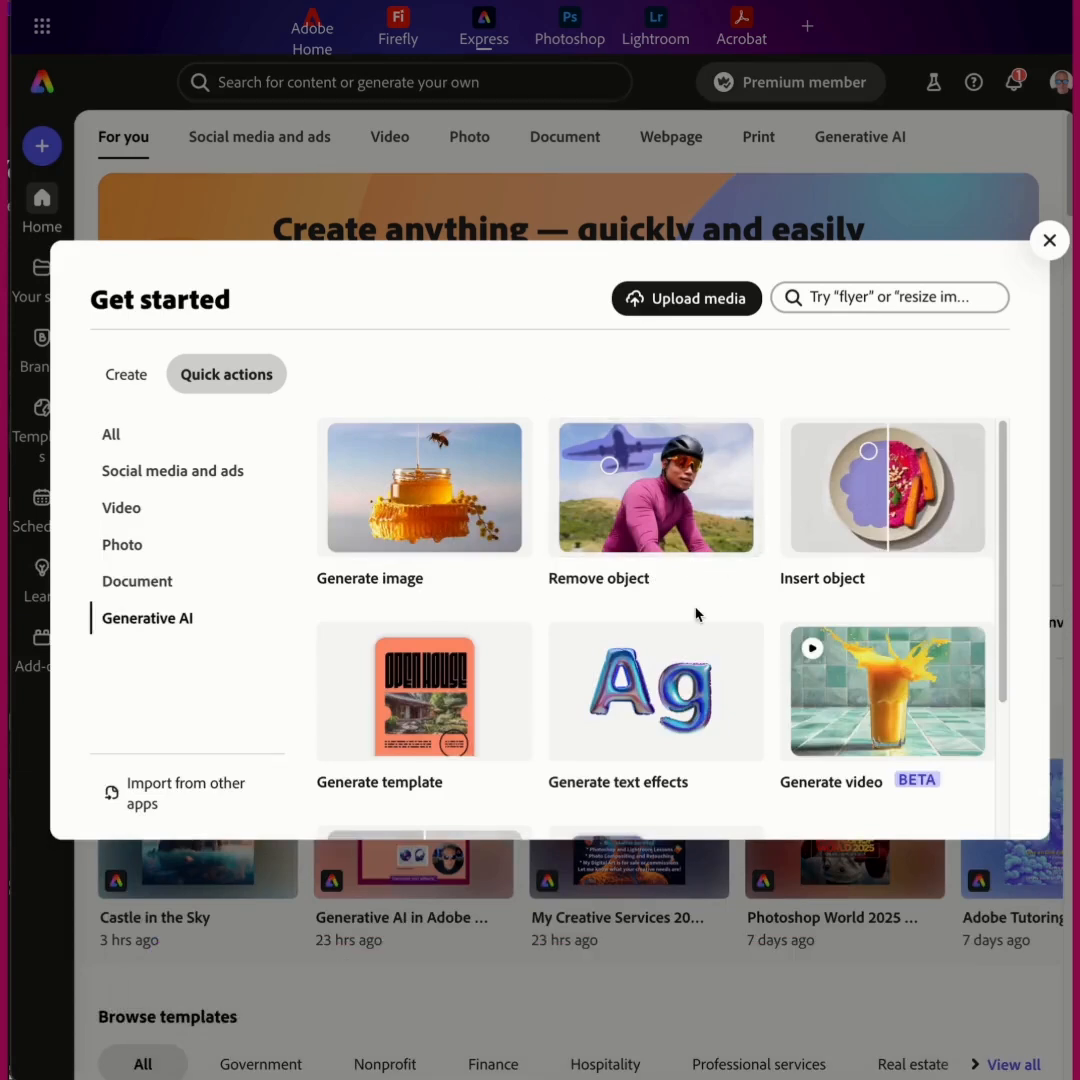
scroll(697, 614, down, 1)
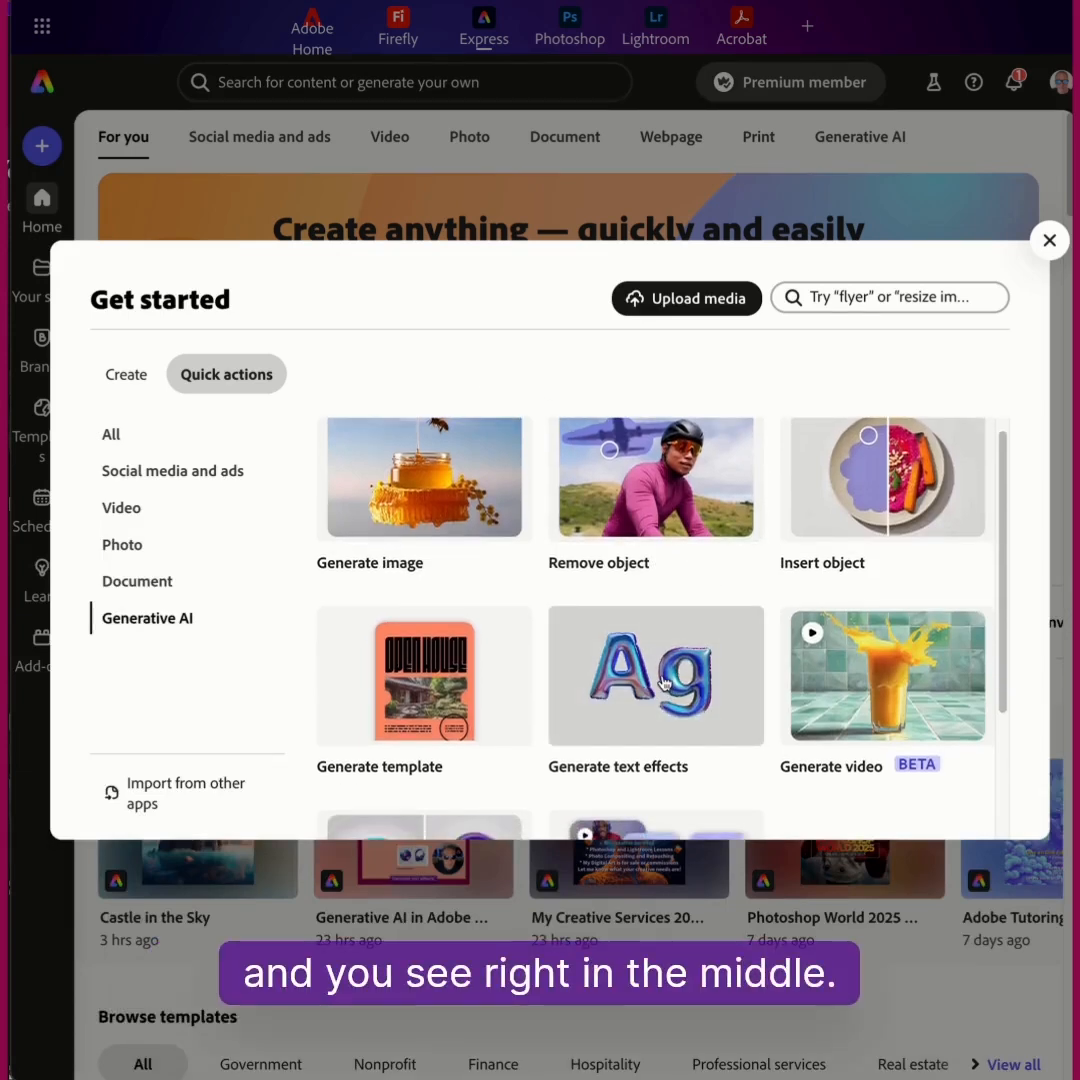
click(662, 683)
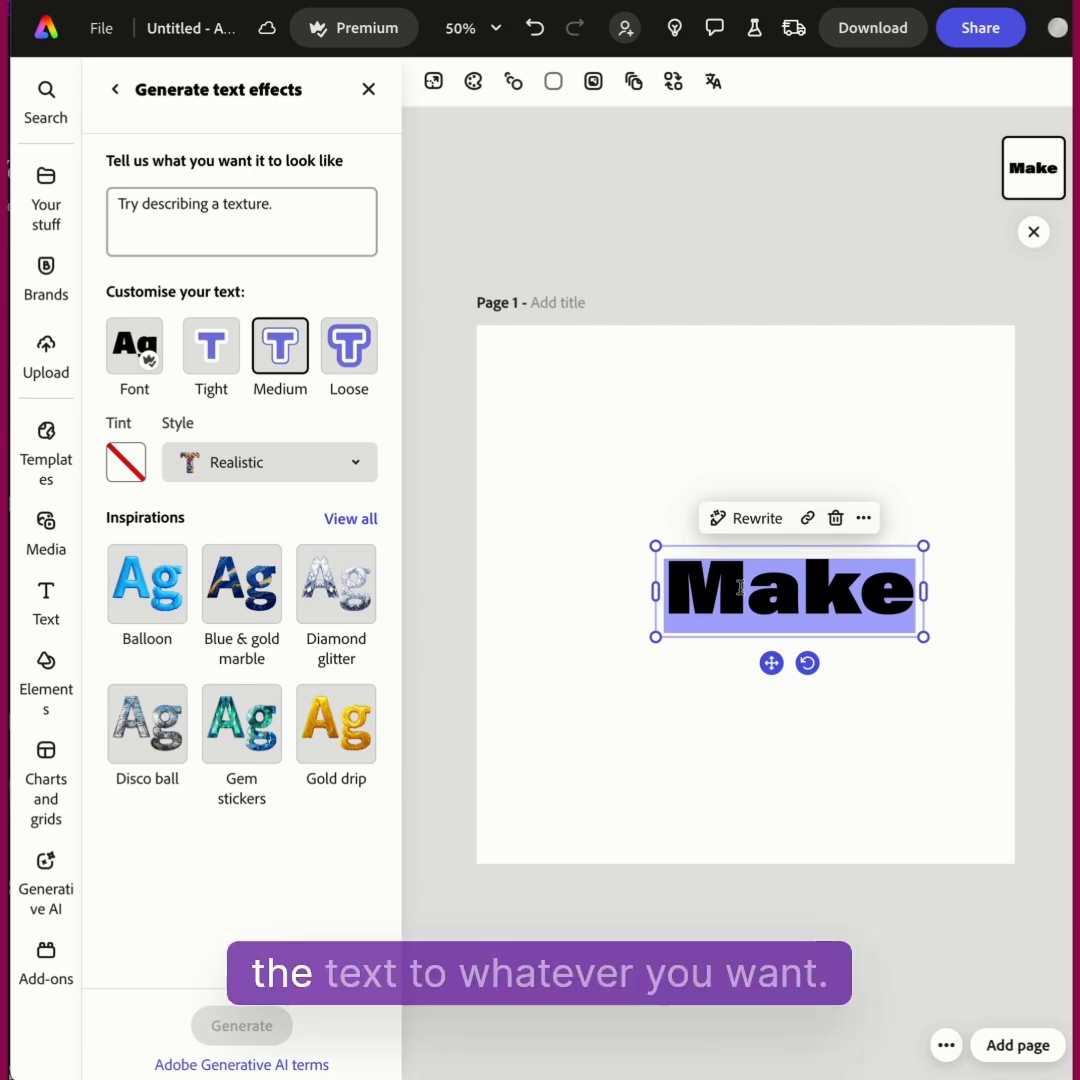
Replace the placeholder text with "SUMMER" and widen its text box so the word fits on one line
text(SUMME)
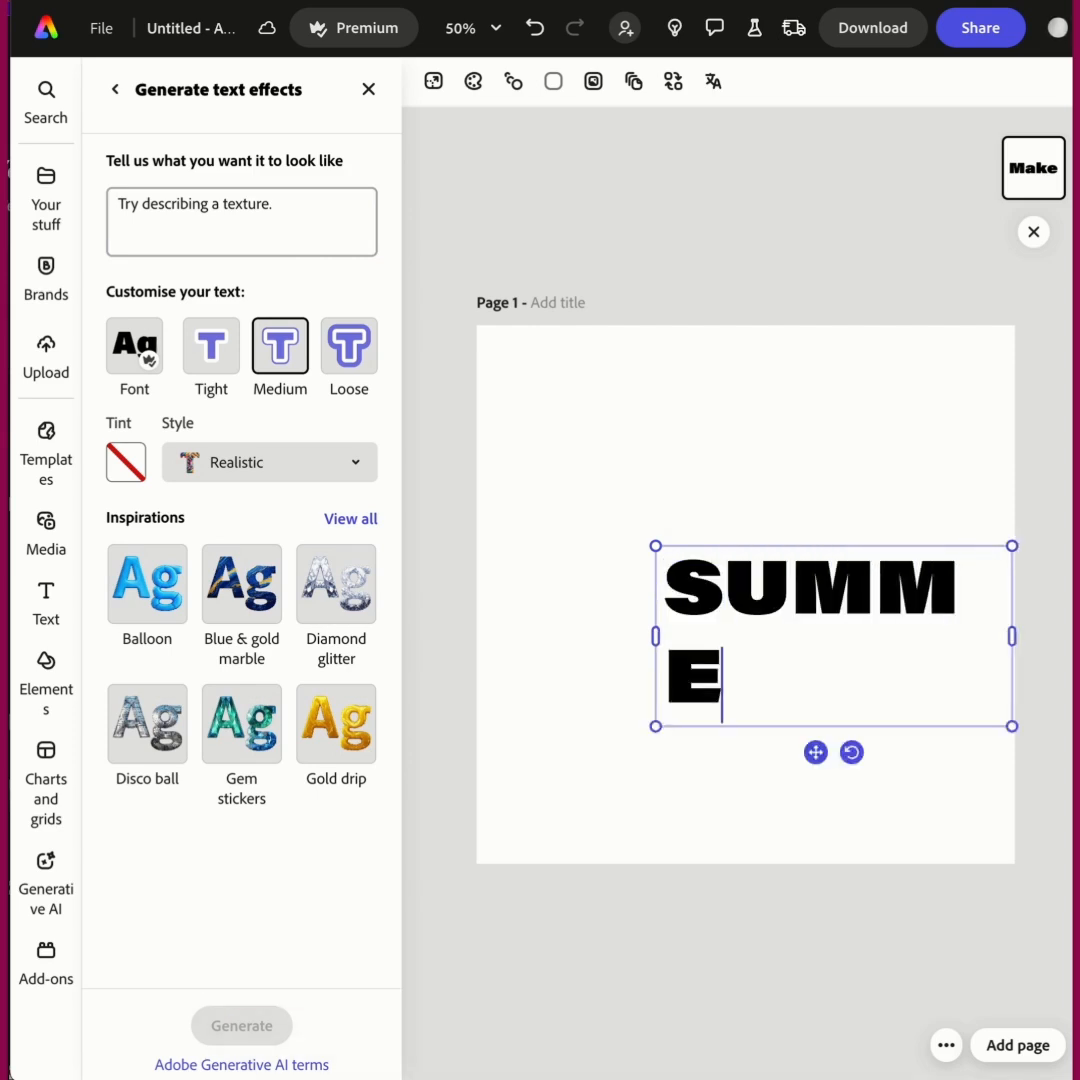
text(R)
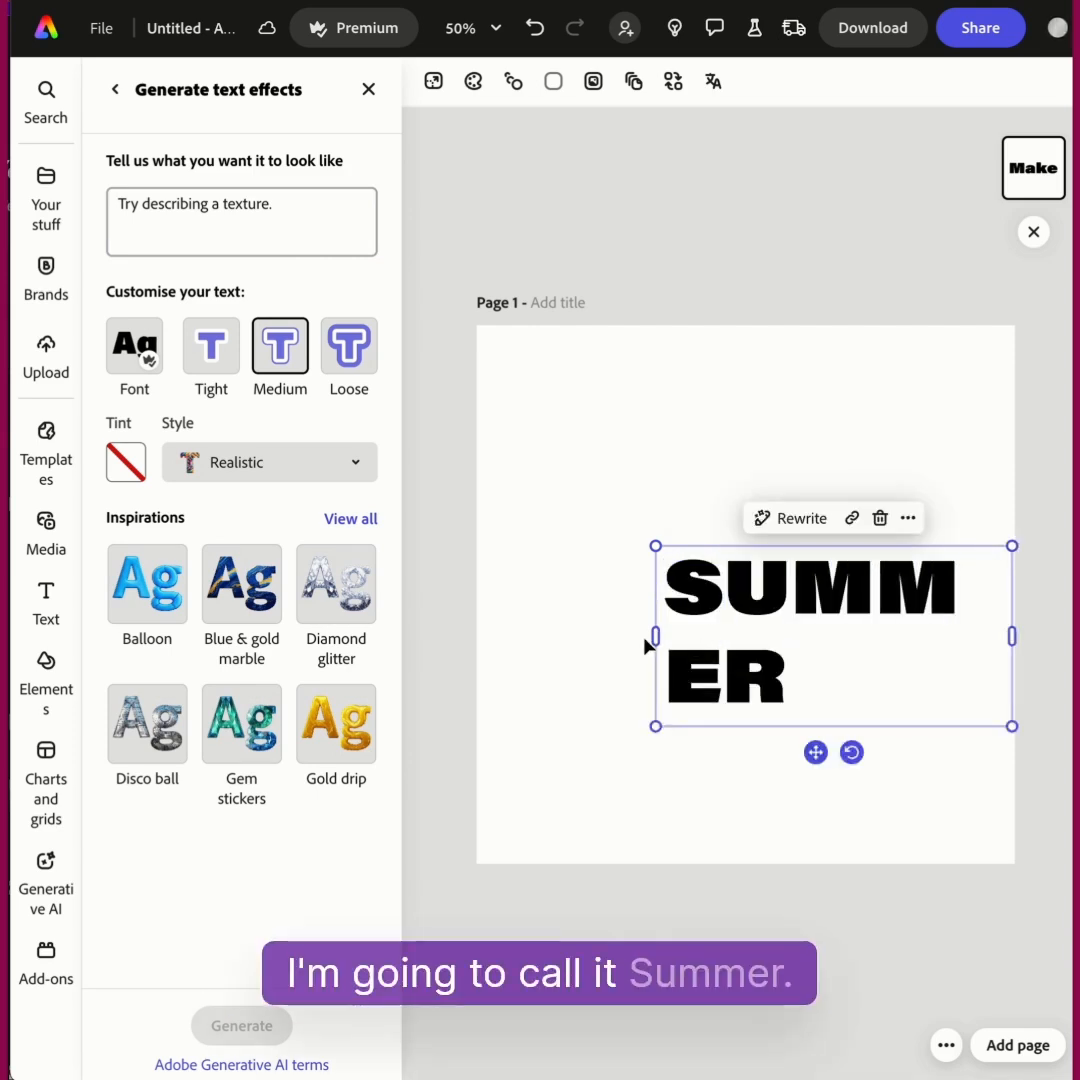
drag(653, 636, 531, 636)
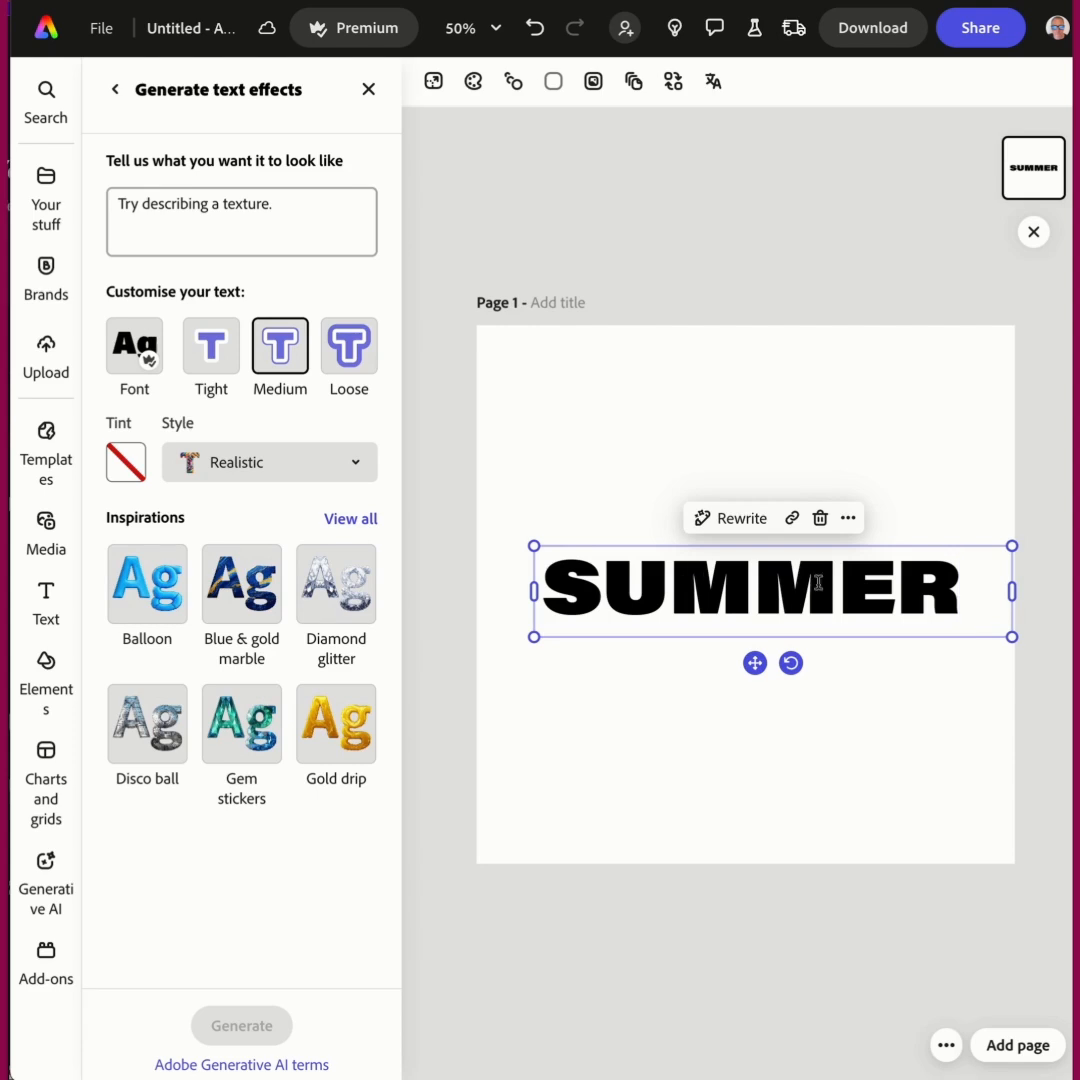
Generate a text effect for the word "SUMMER" from the description "Beach and Sand", keeping the Realistic style
click(870, 607)
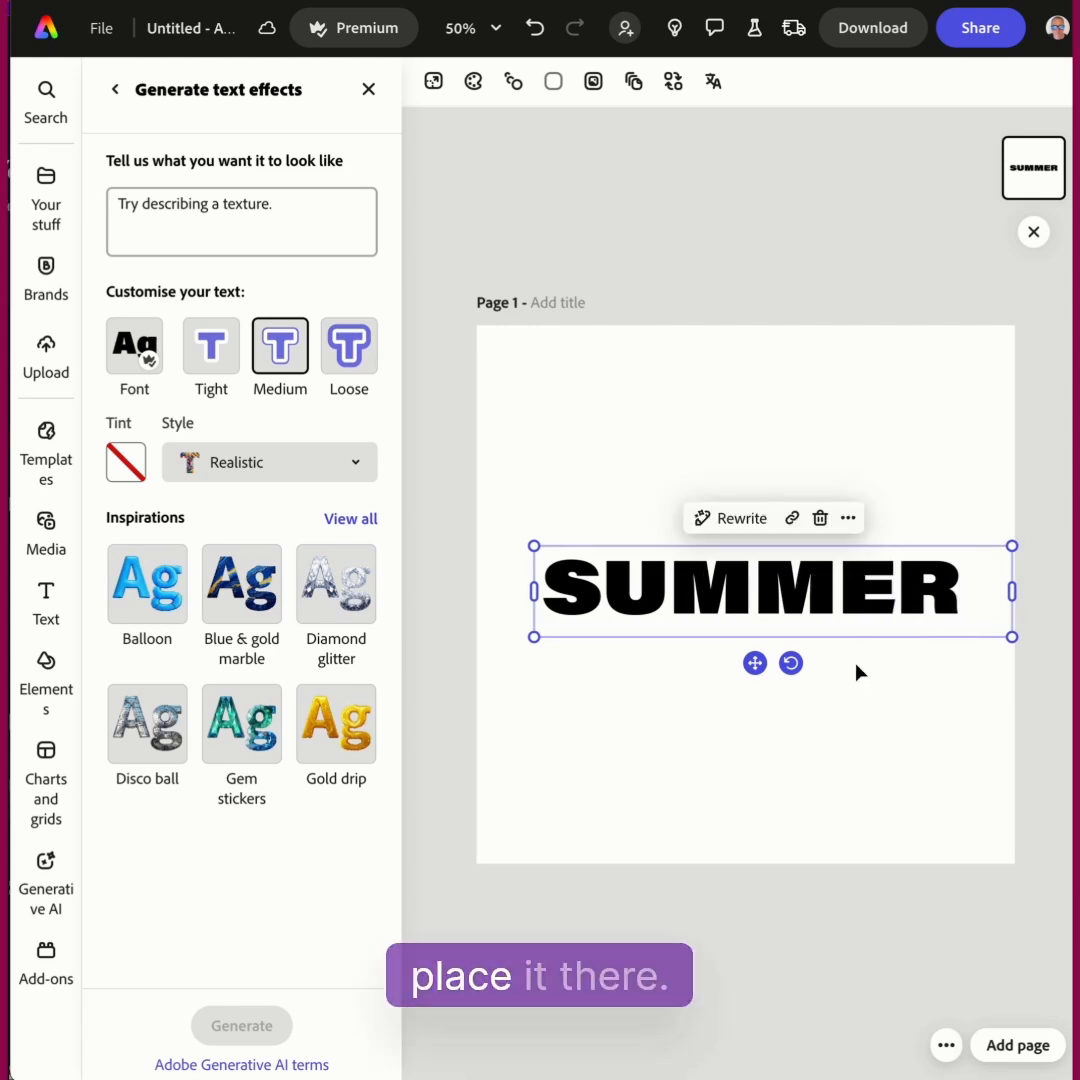
click(172, 210)
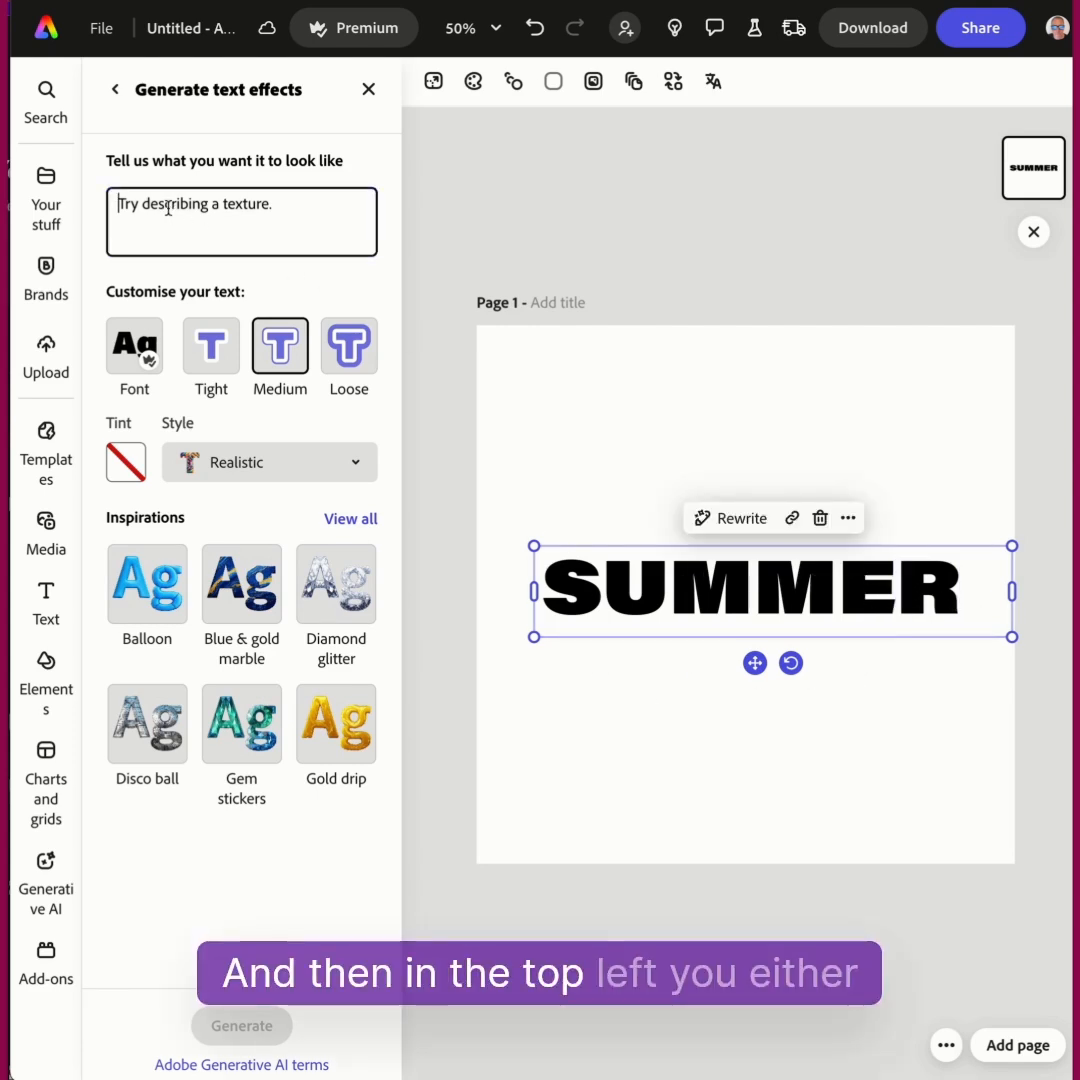
text(Beach and Sand)
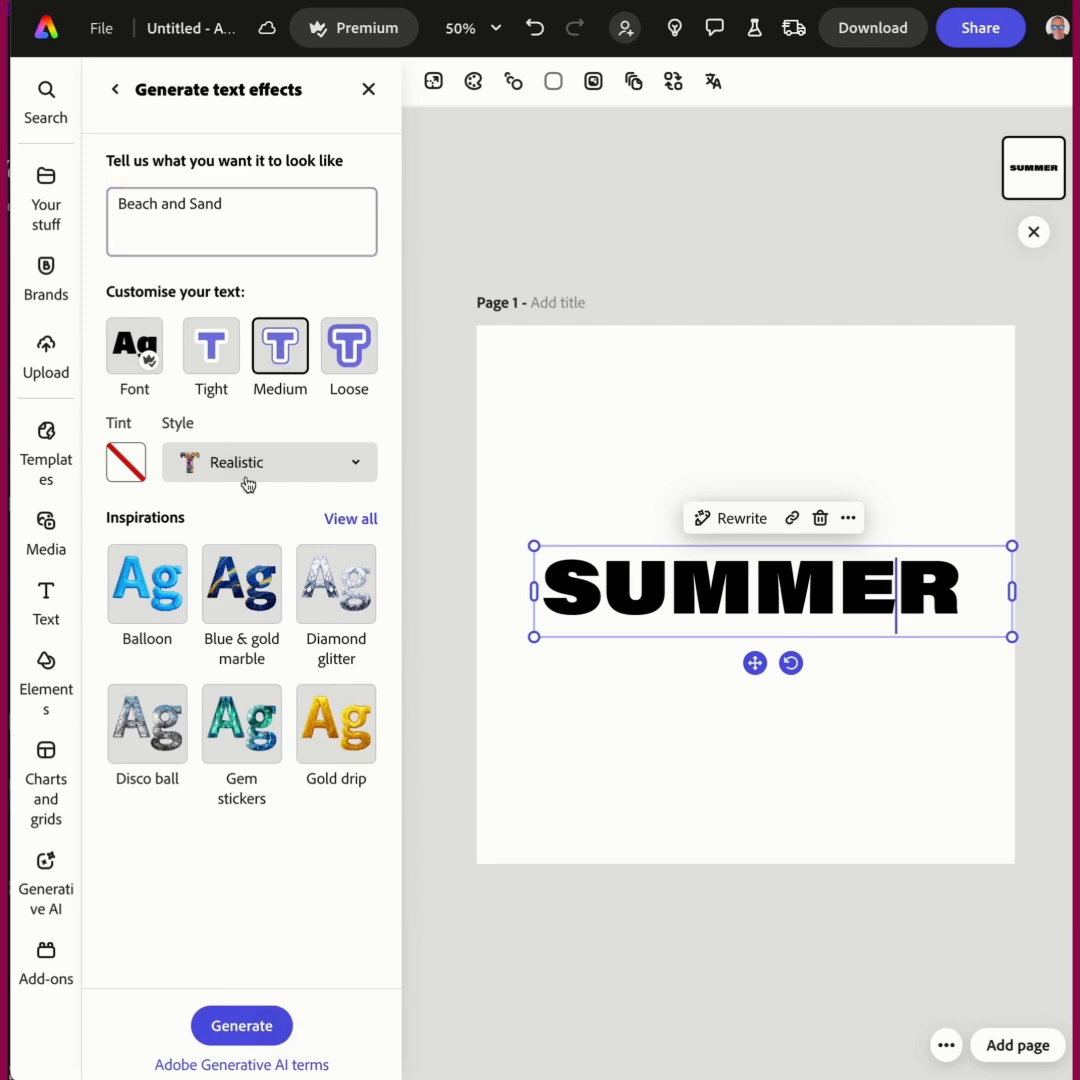
click(304, 465)
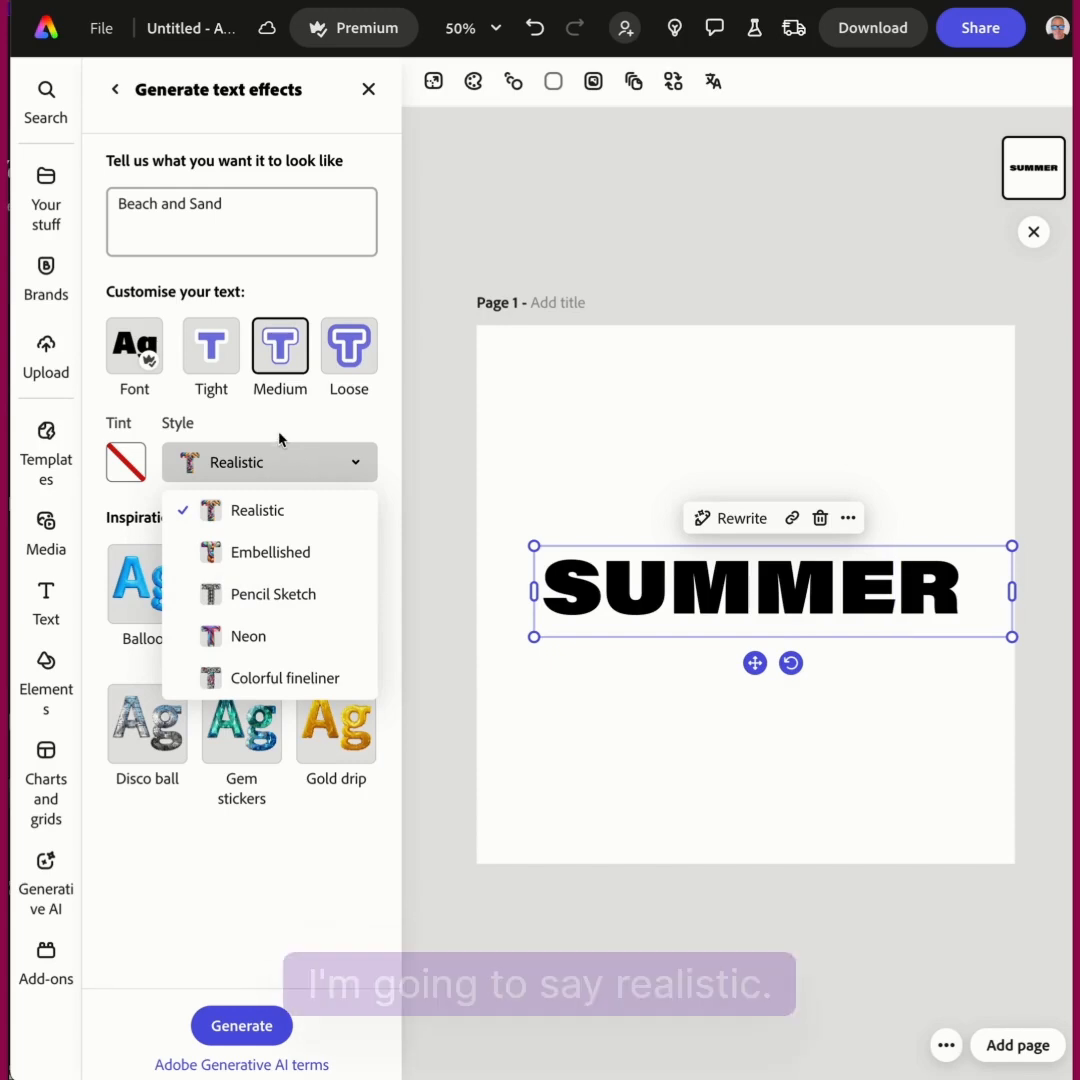
click(272, 460)
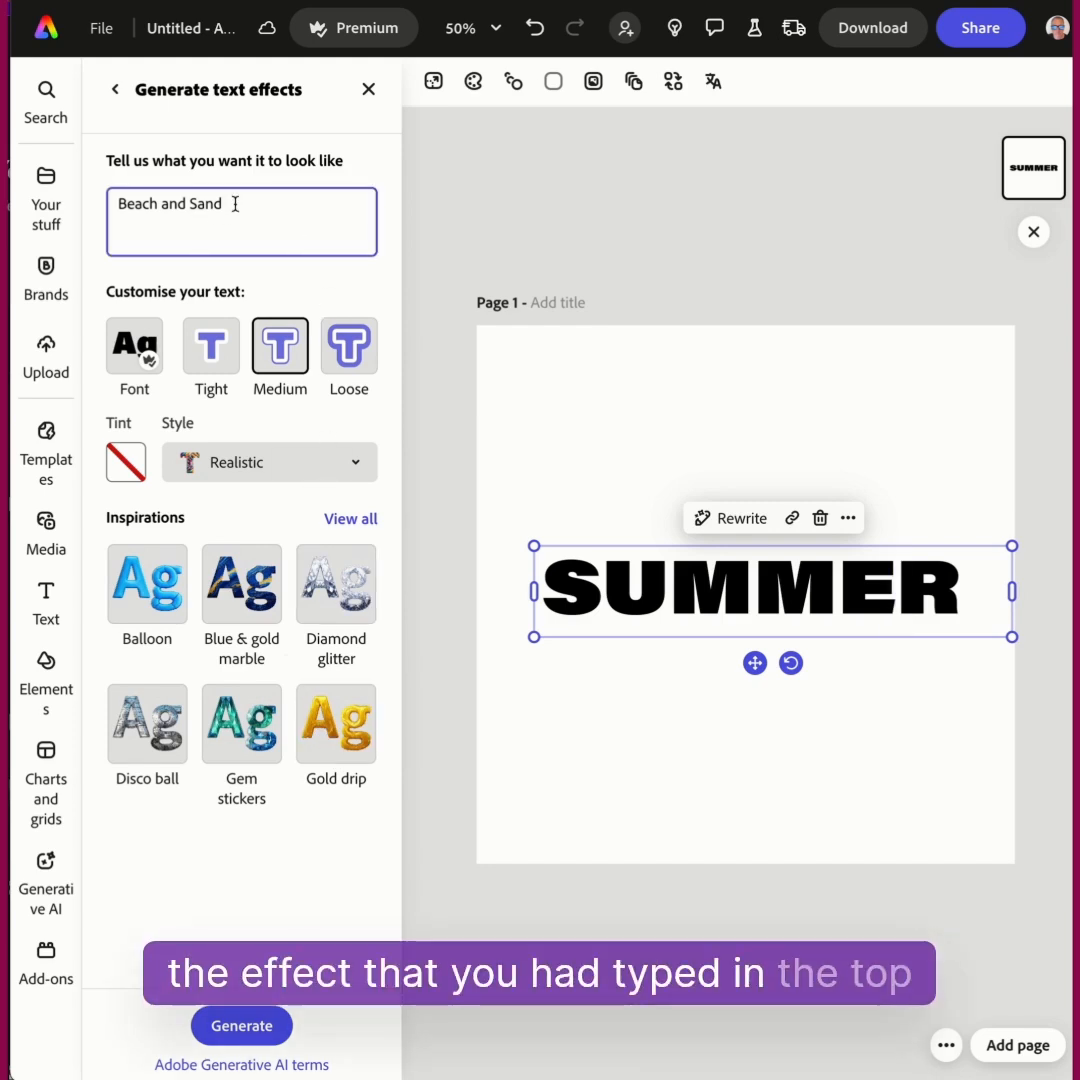
click(241, 1026)
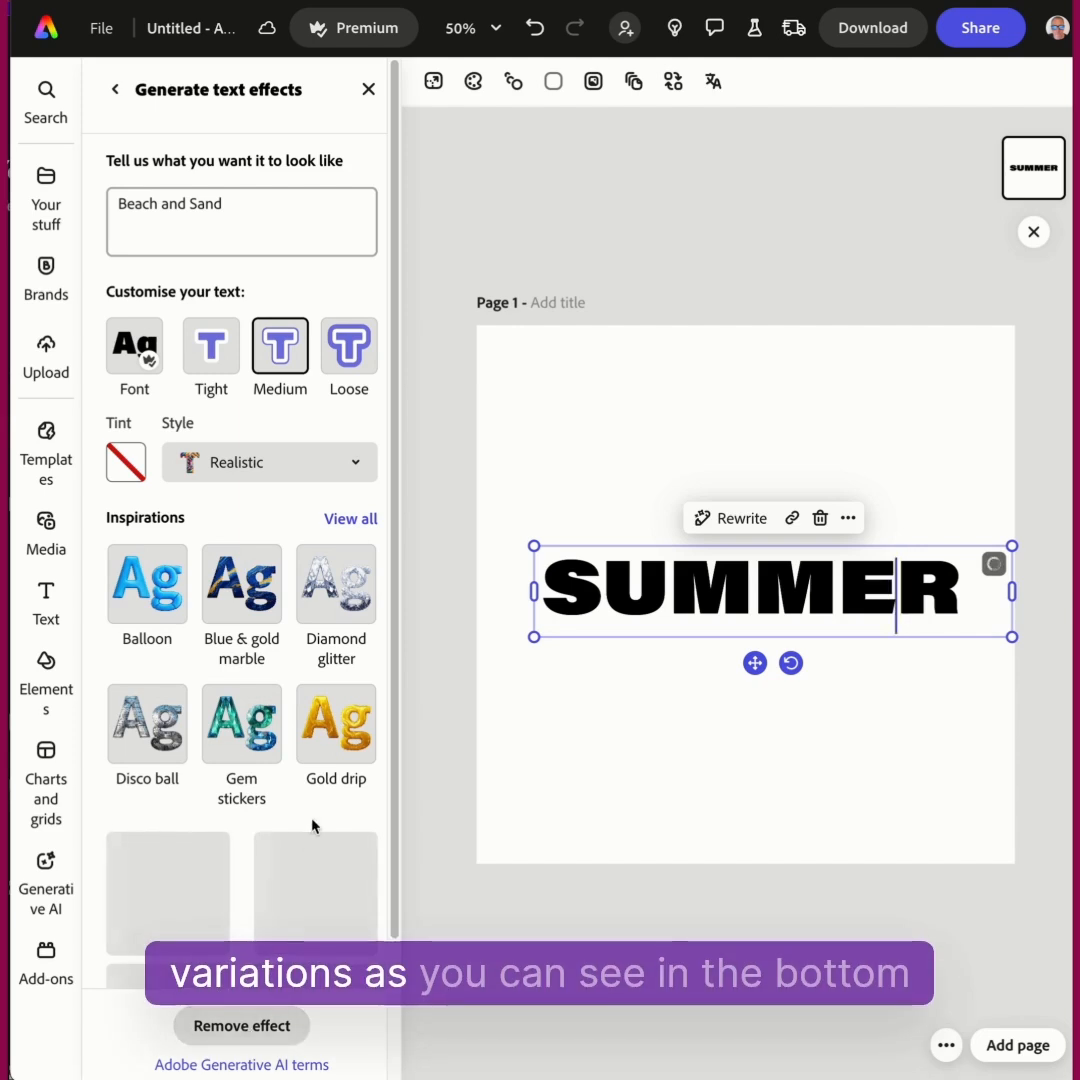
scroll(321, 840, down, 2)
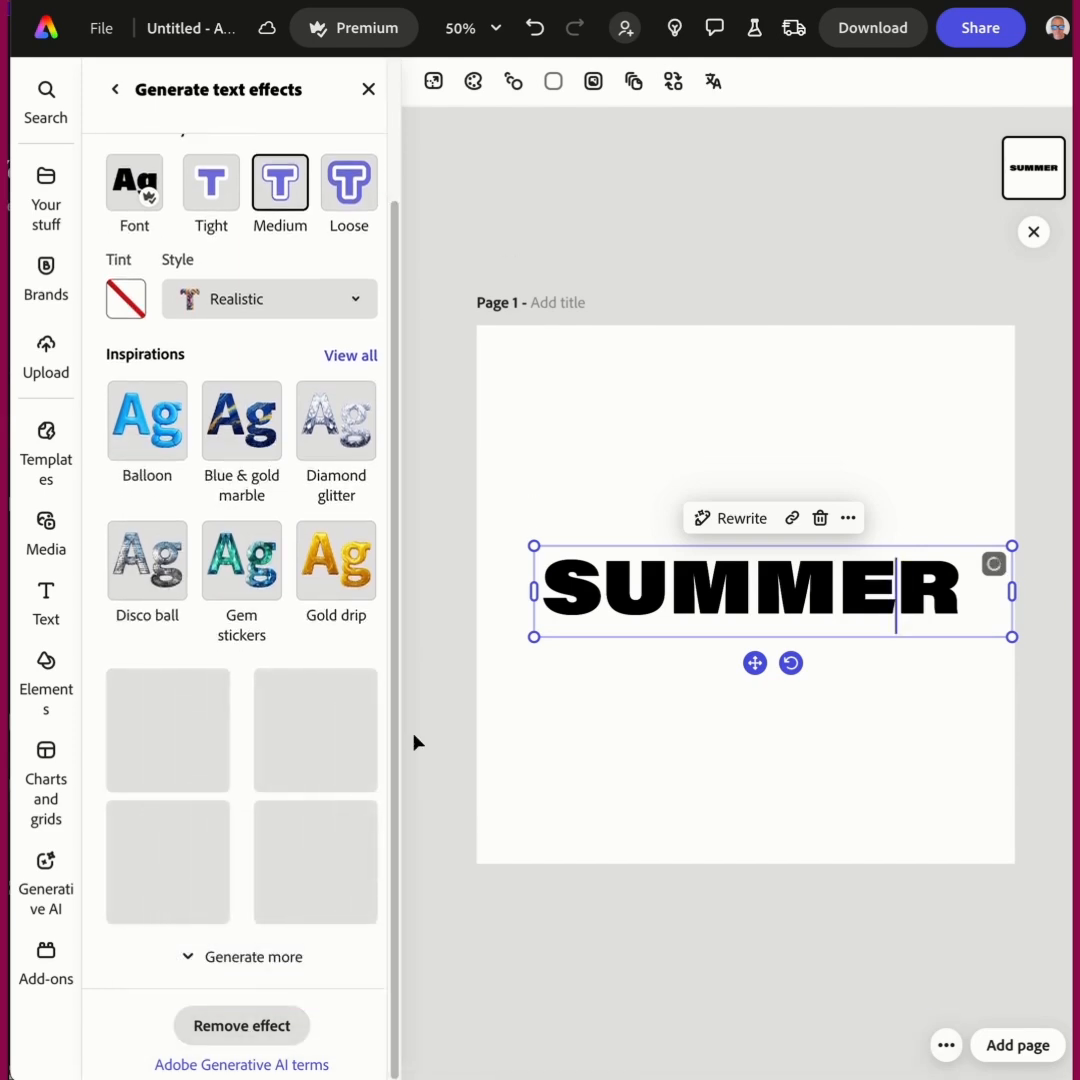
key(Delete)
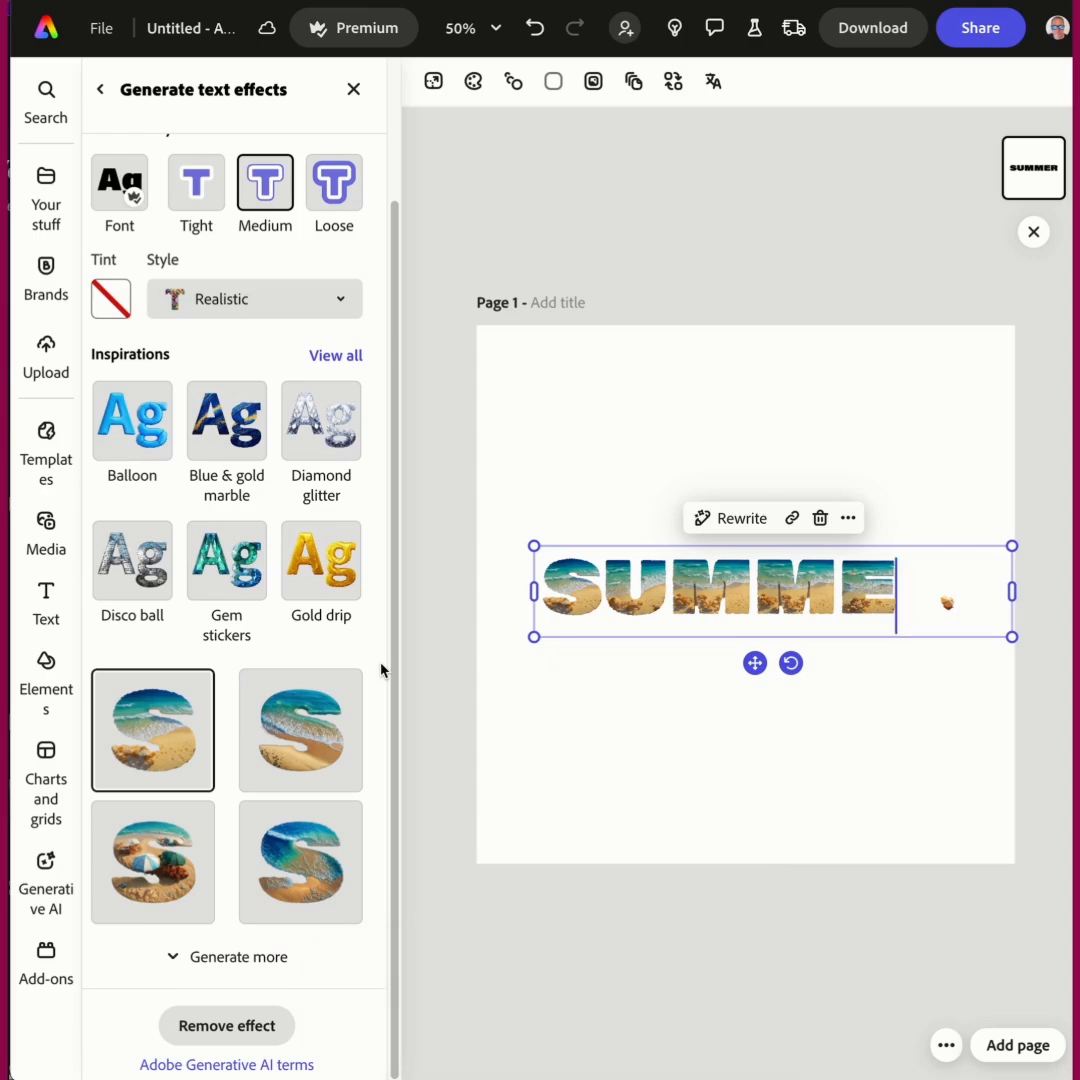
Try the second and fourth generated beach variations on "SUMMER" and return to the first one
click(323, 707)
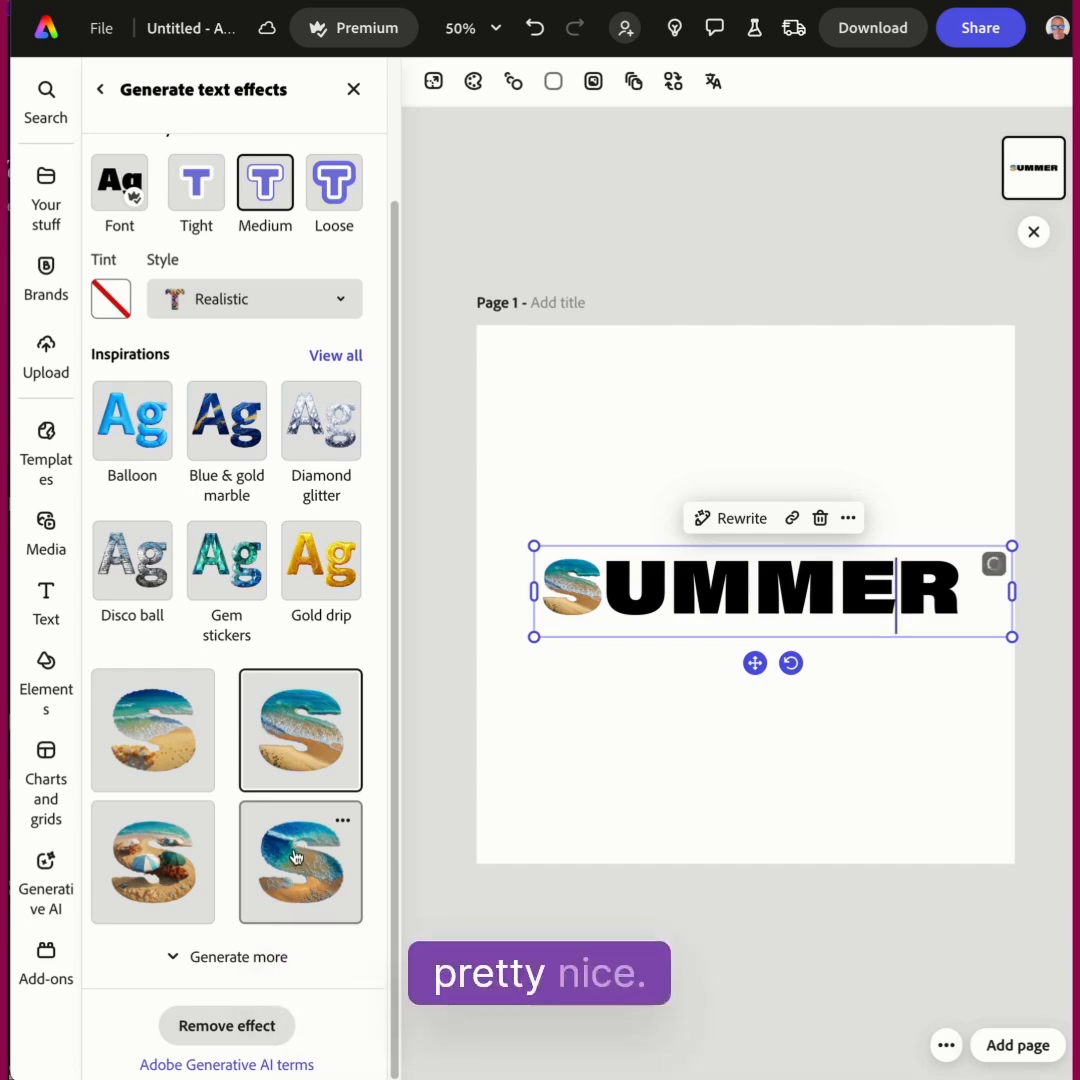
click(296, 857)
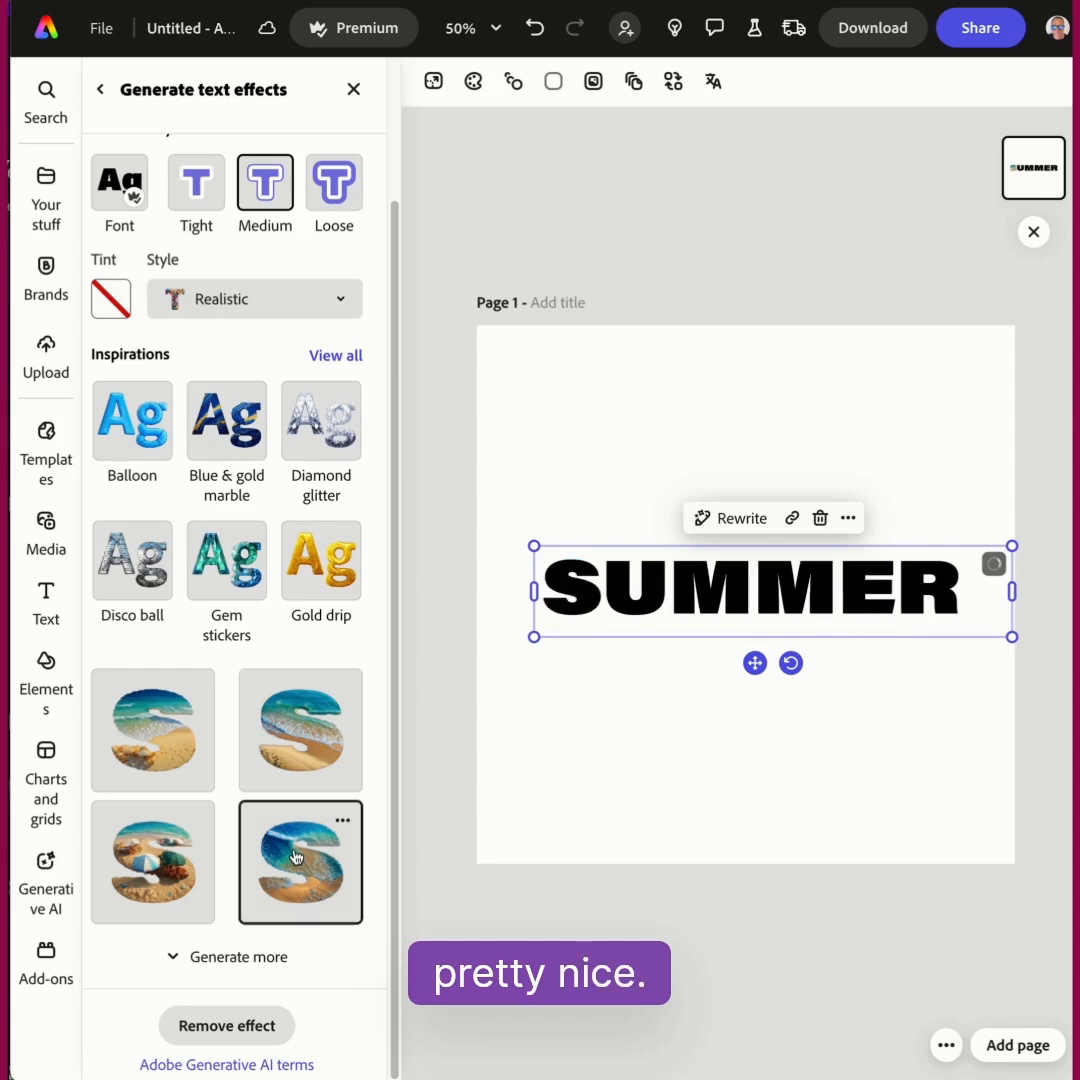
click(195, 750)
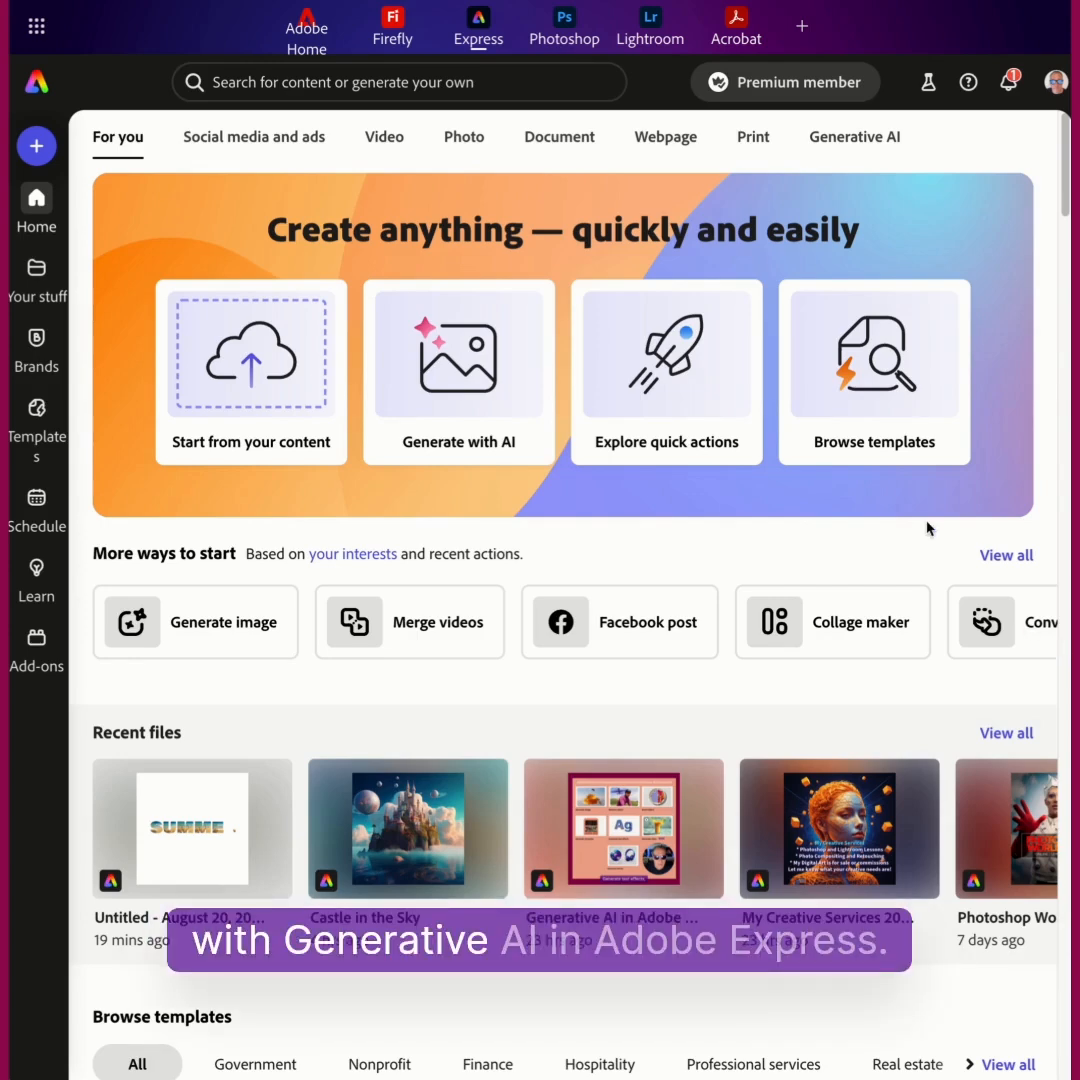
Start the Generate video generative AI action from the home page
click(462, 373)
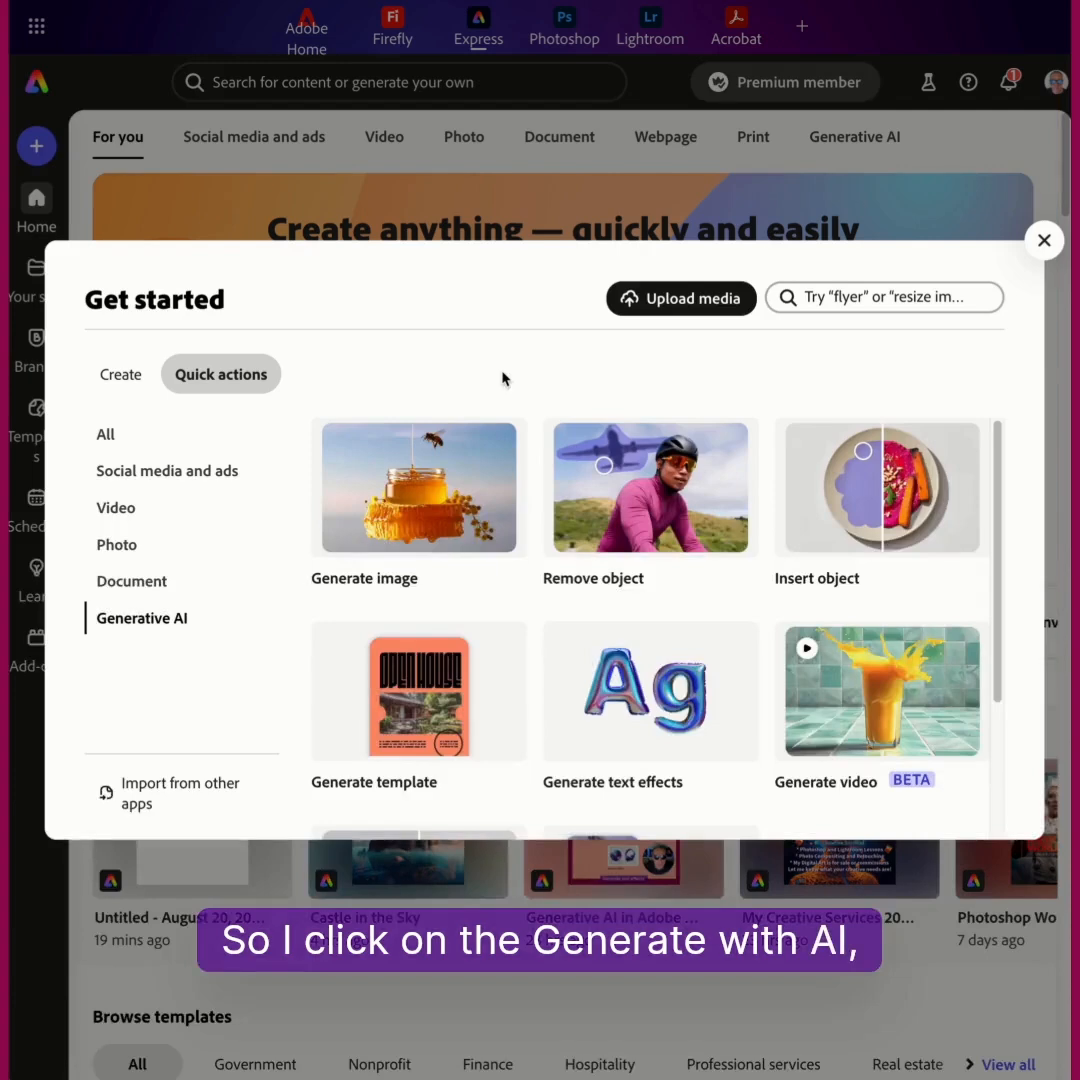
scroll(967, 520, down, 3)
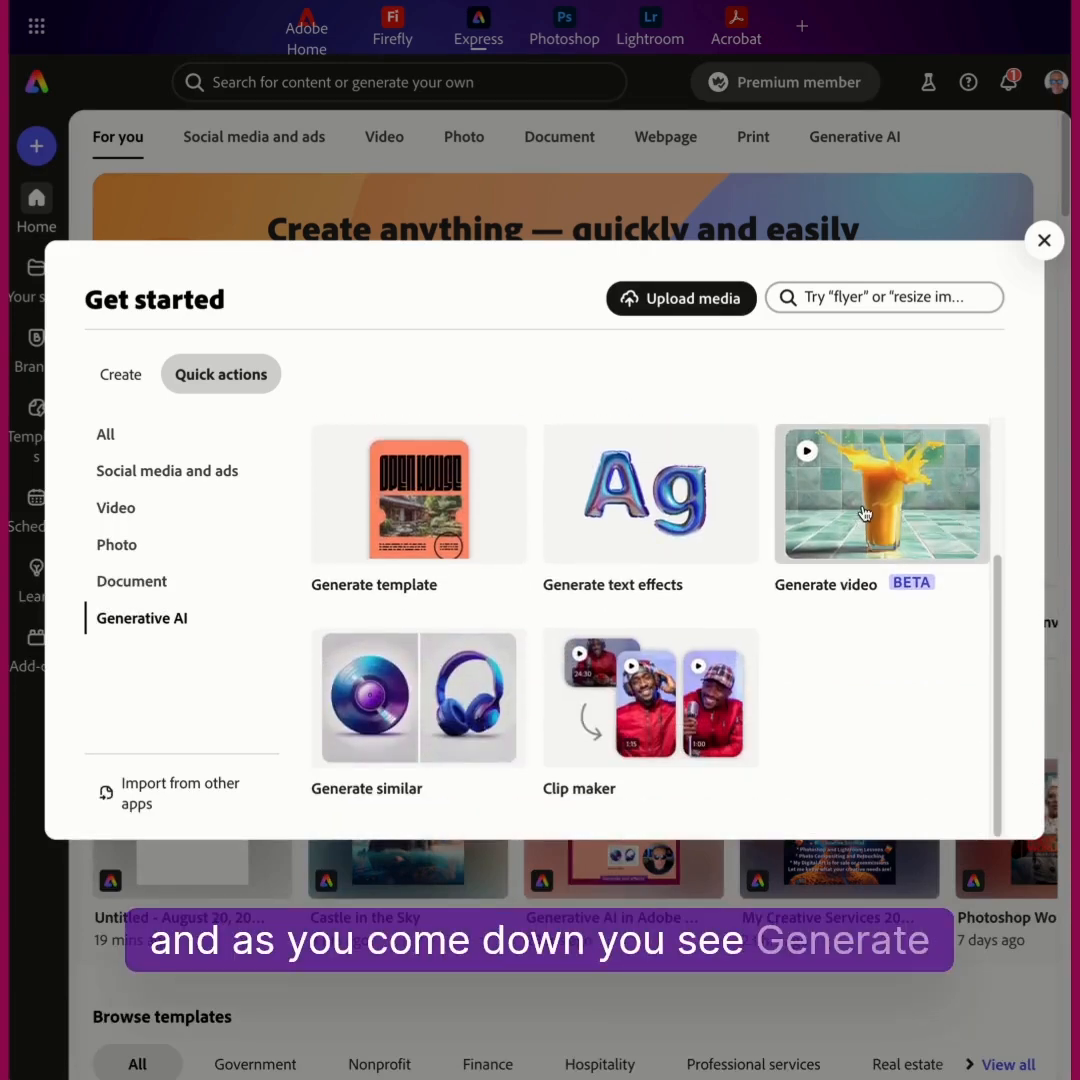
click(865, 513)
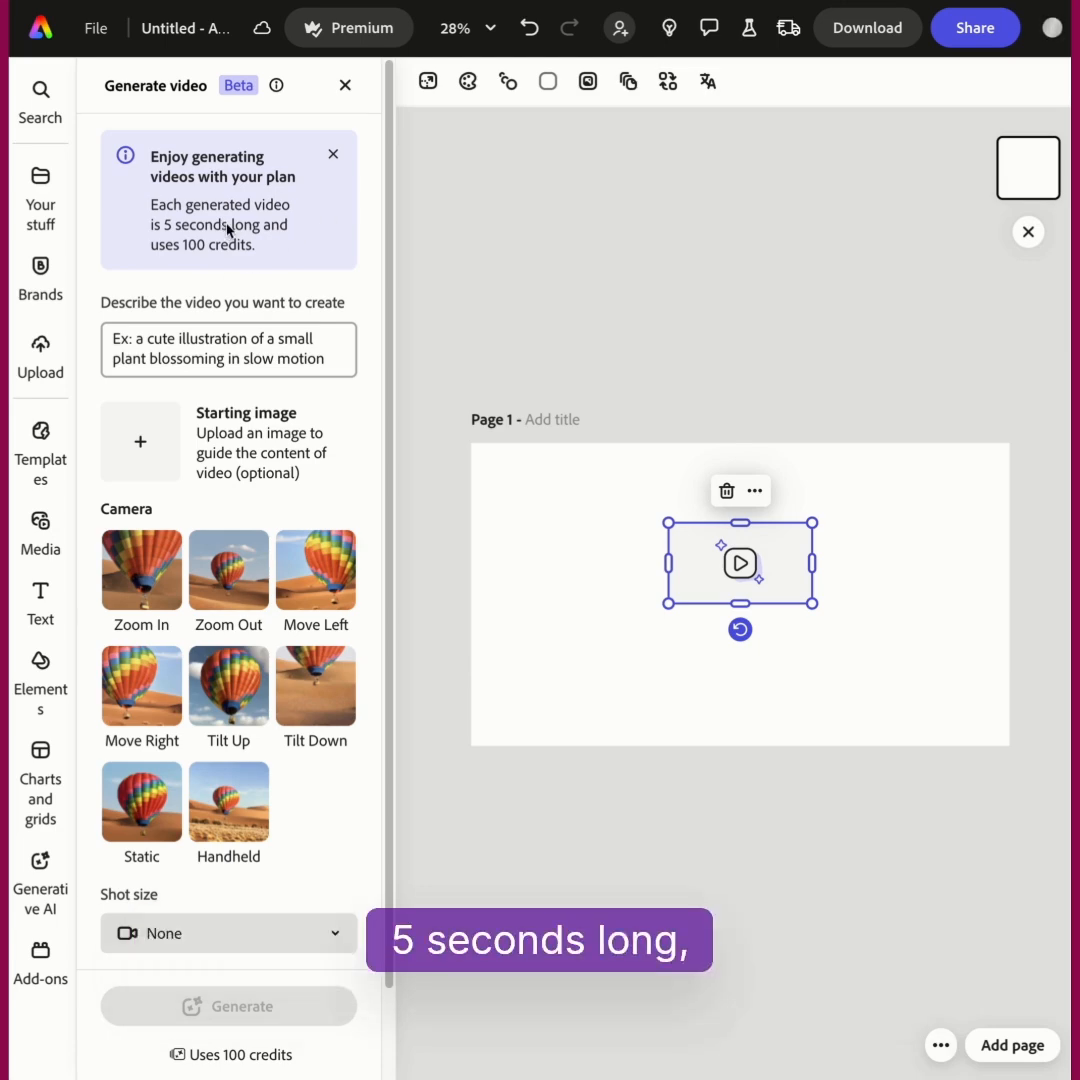
Generate a video from a description ending in "orange and black butterflies and purple and luminous blue hummingbirds fly around"
click(156, 338)
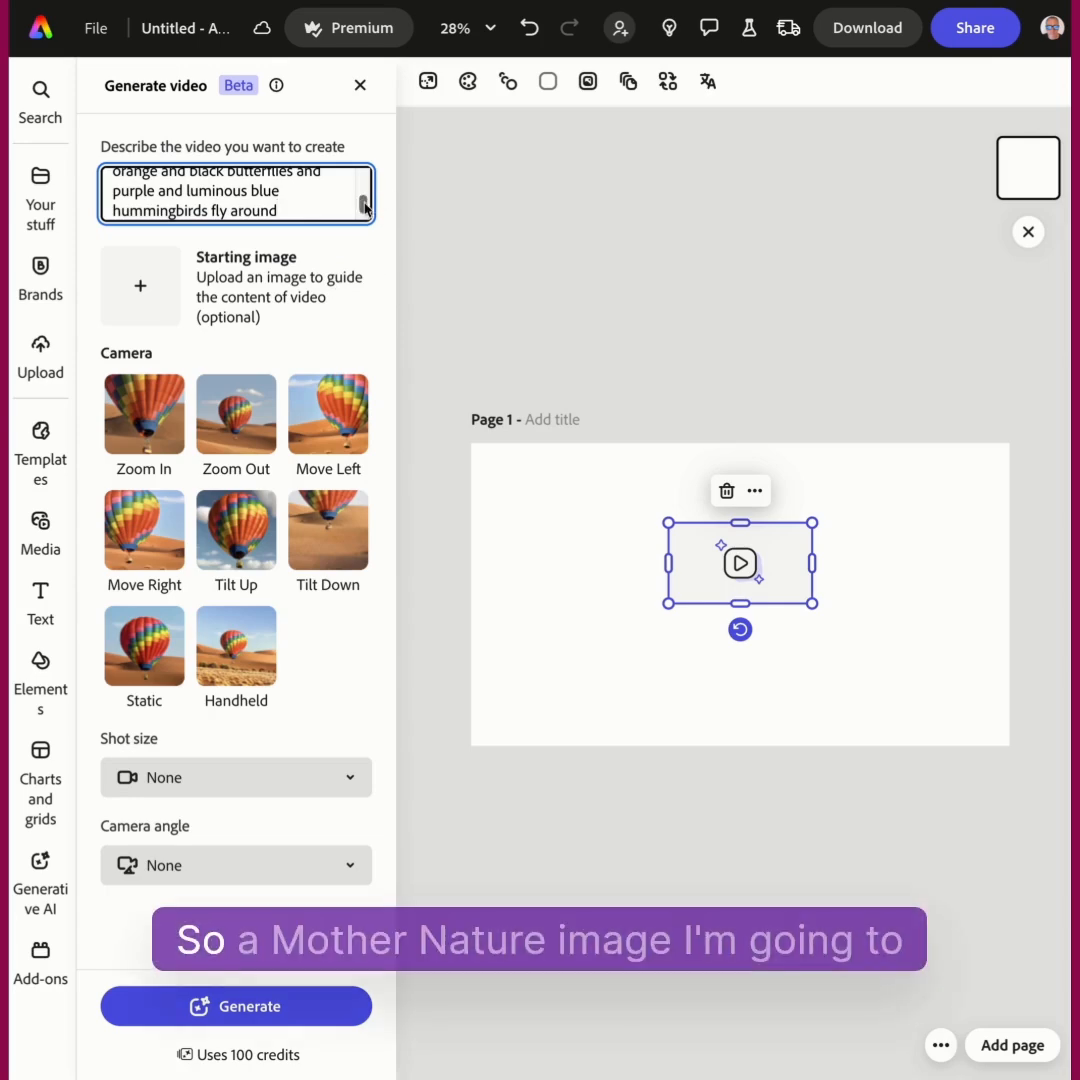
mouse_move(365, 203)
mouse_down()
mouse_move(366, 172)
mouse_move(366, 212)
mouse_up()
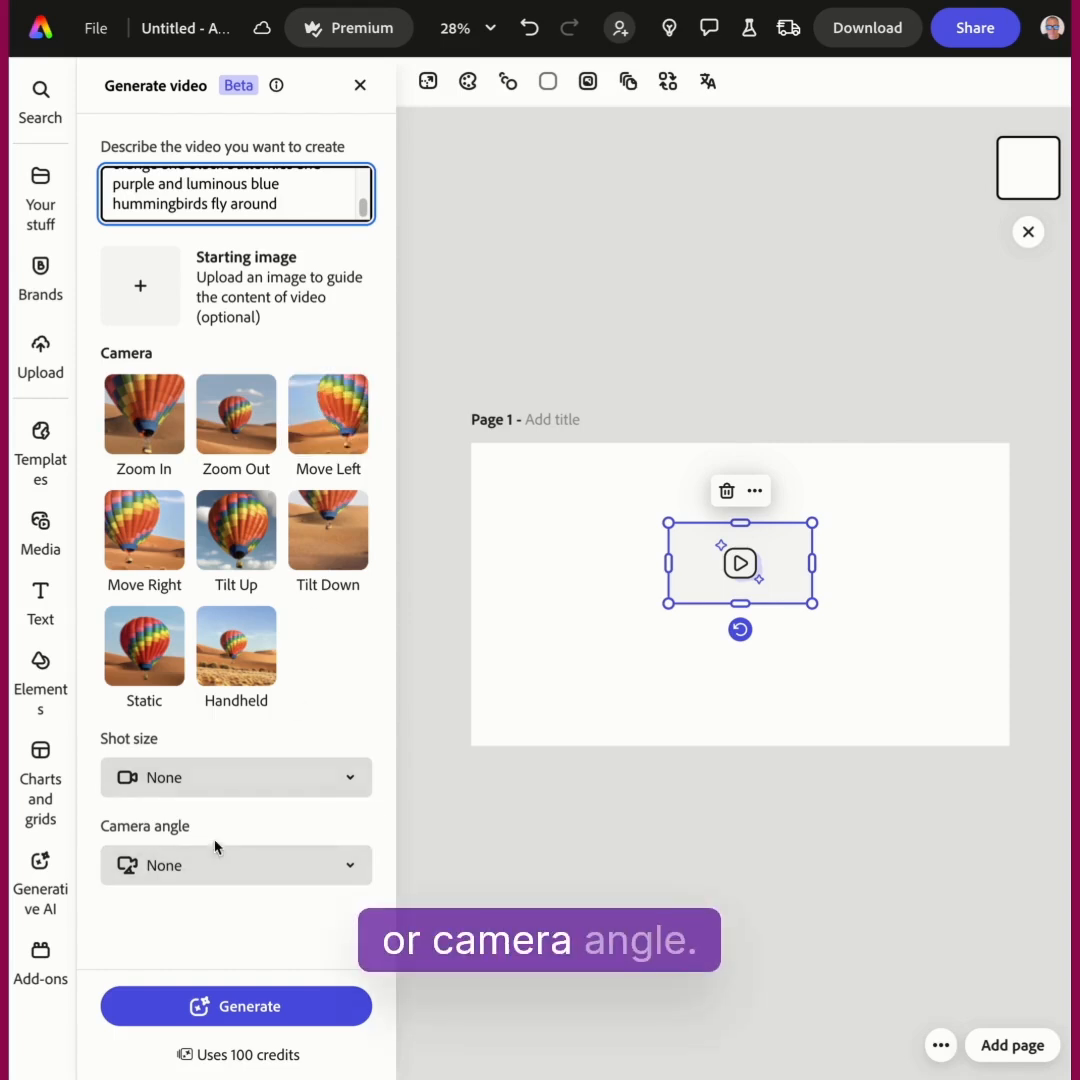
click(249, 1007)
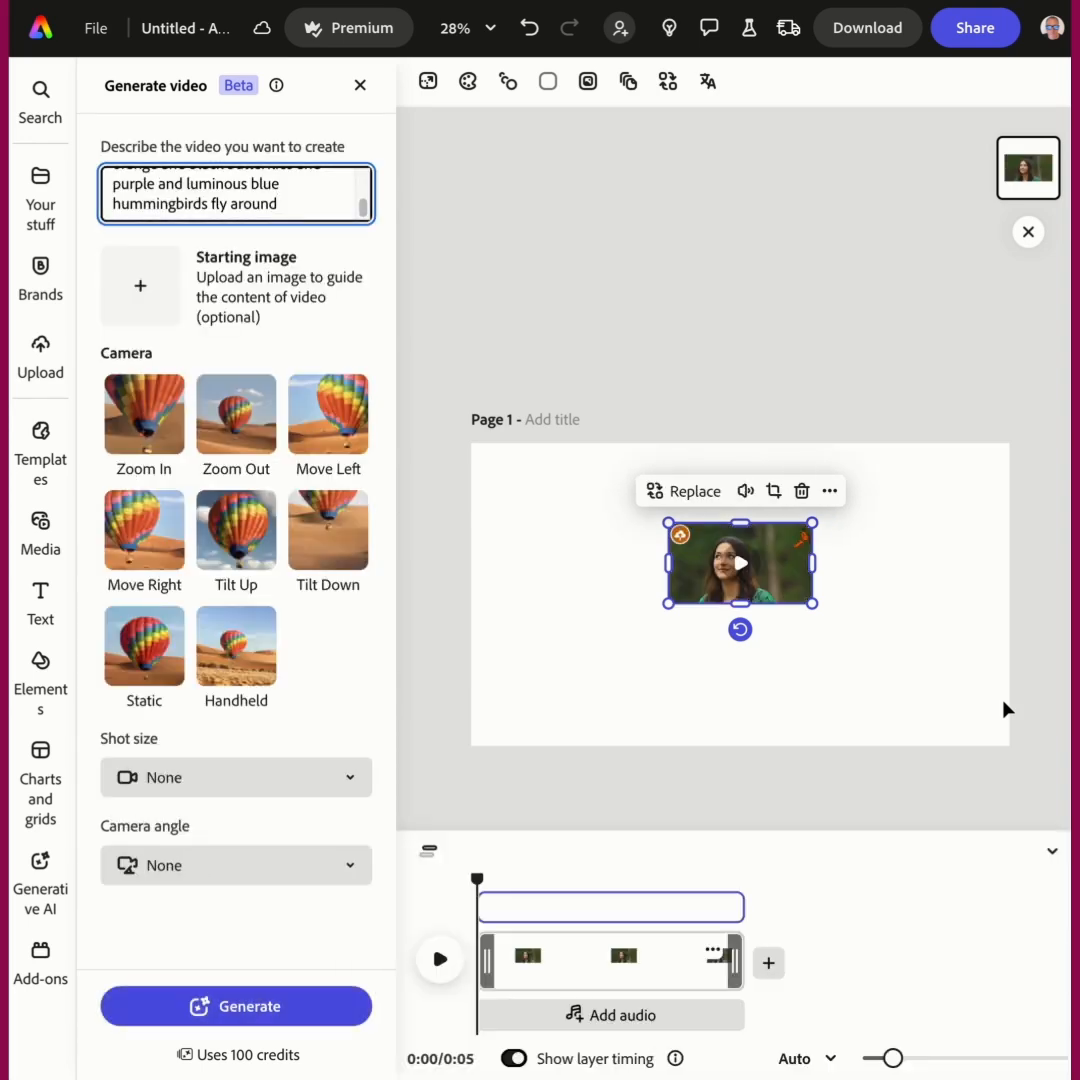
Enlarge the generated video, centre it on the page and play it back
drag(670, 606, 542, 676)
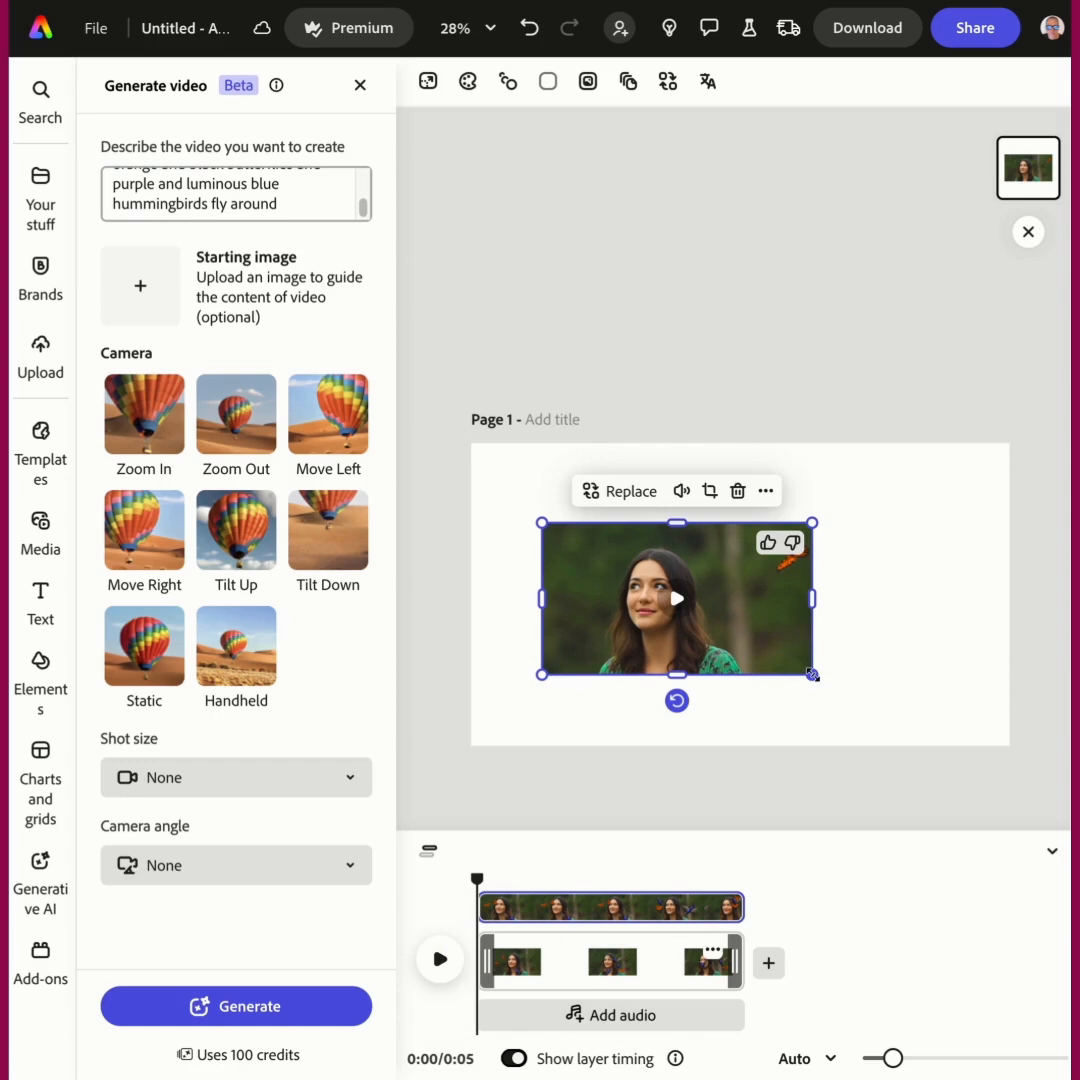
drag(812, 676, 959, 706)
drag(839, 692, 839, 645)
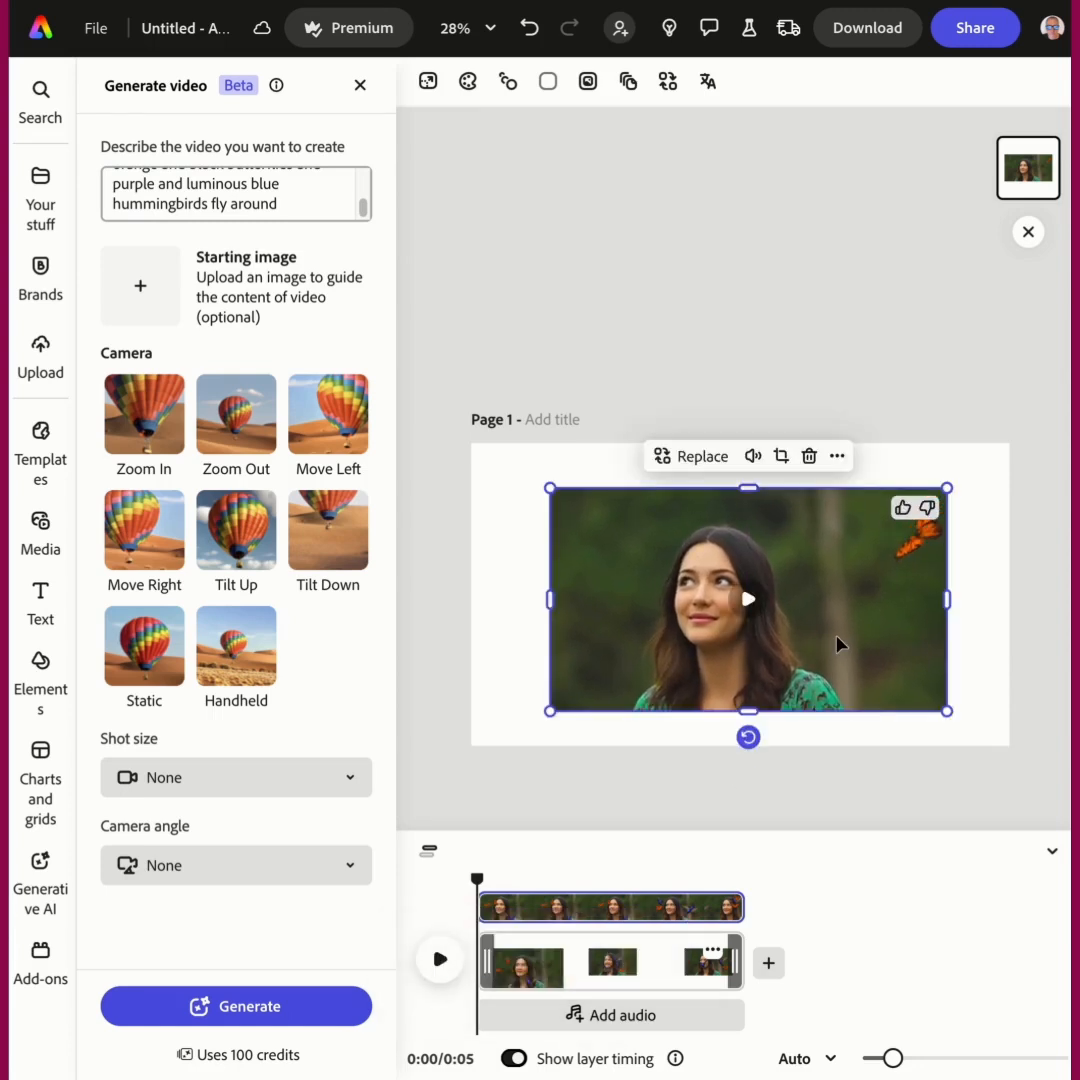
click(745, 600)
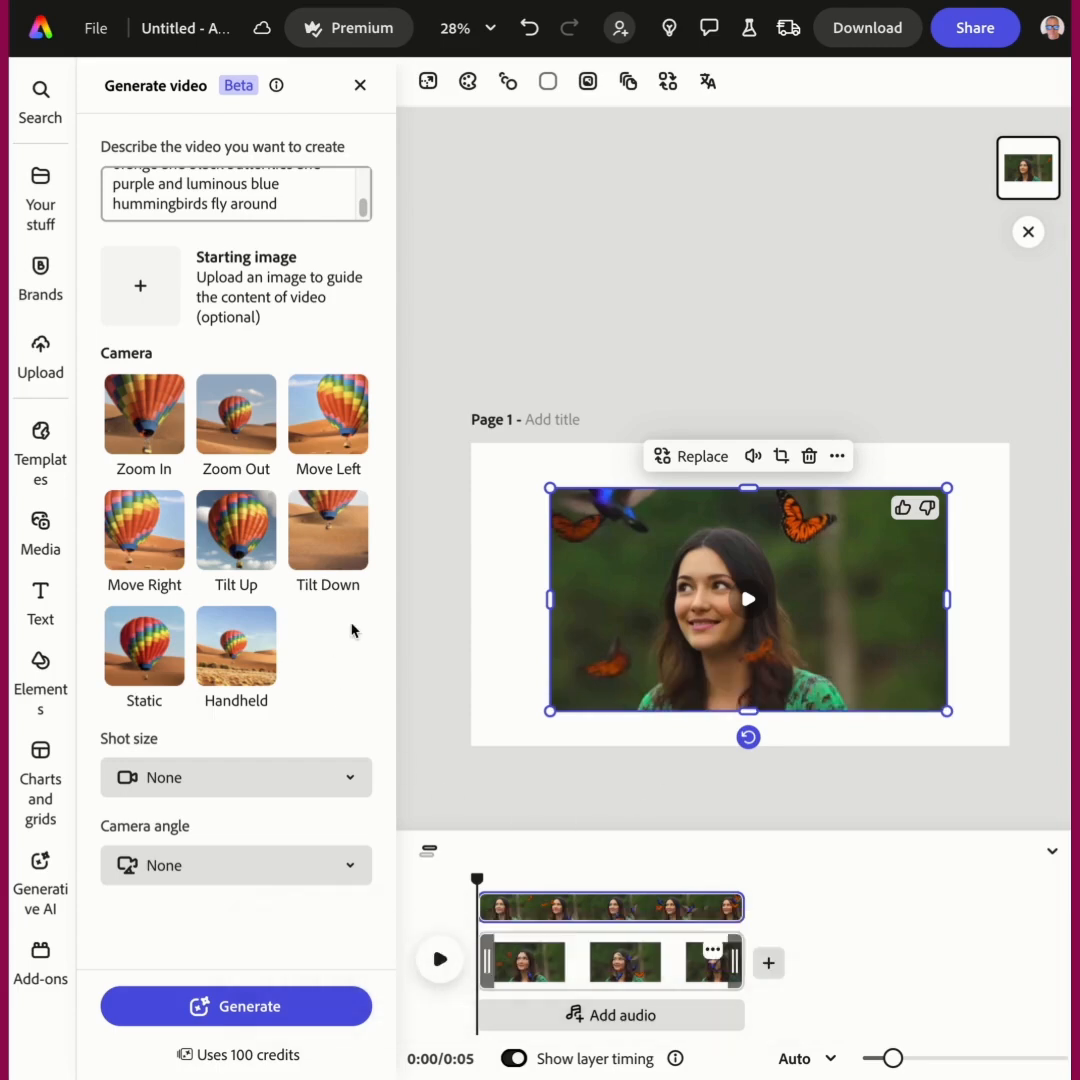
Upload the "Mother Nature's Gaze" JPG as the starting image and regenerate the video with the same description
click(140, 288)
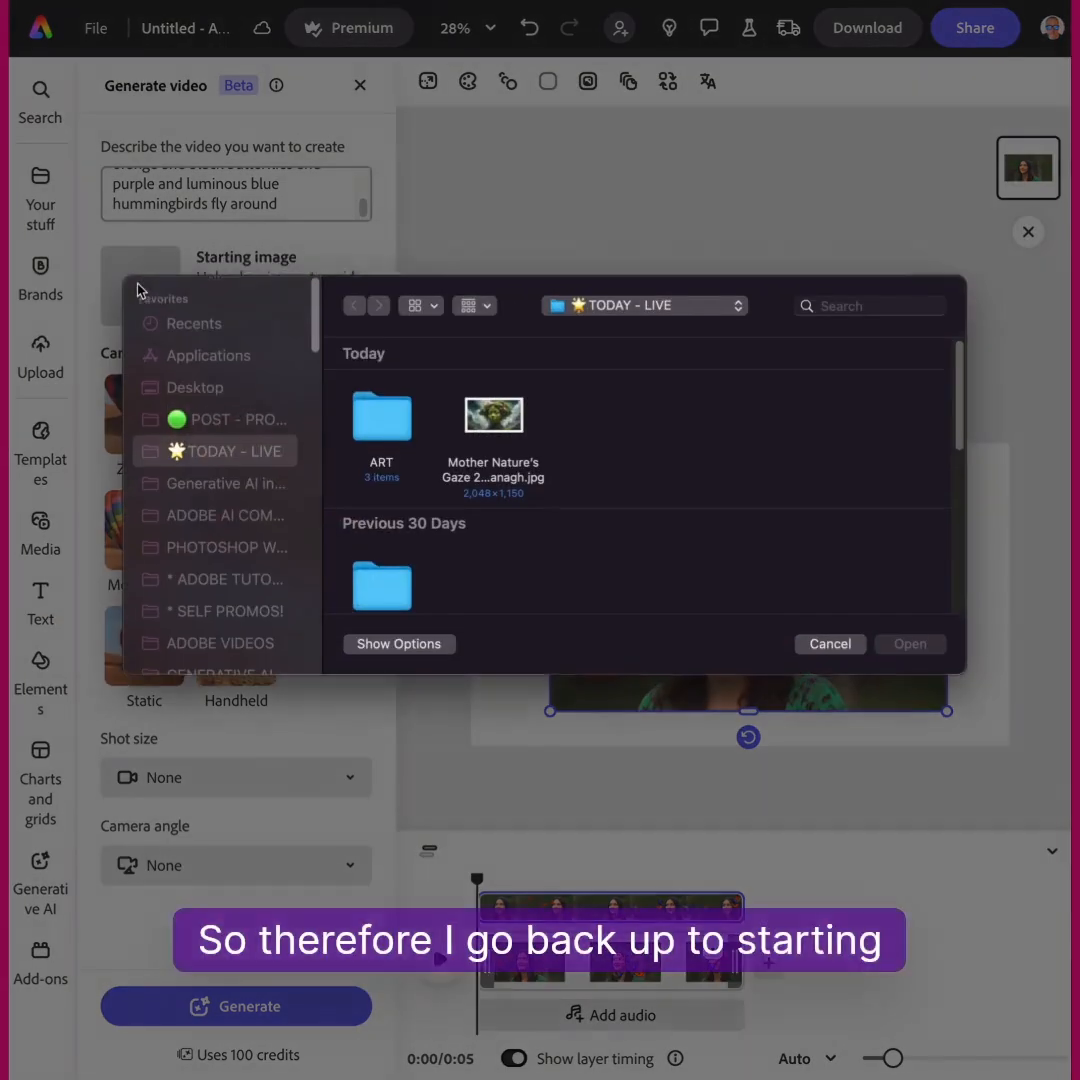
click(494, 478)
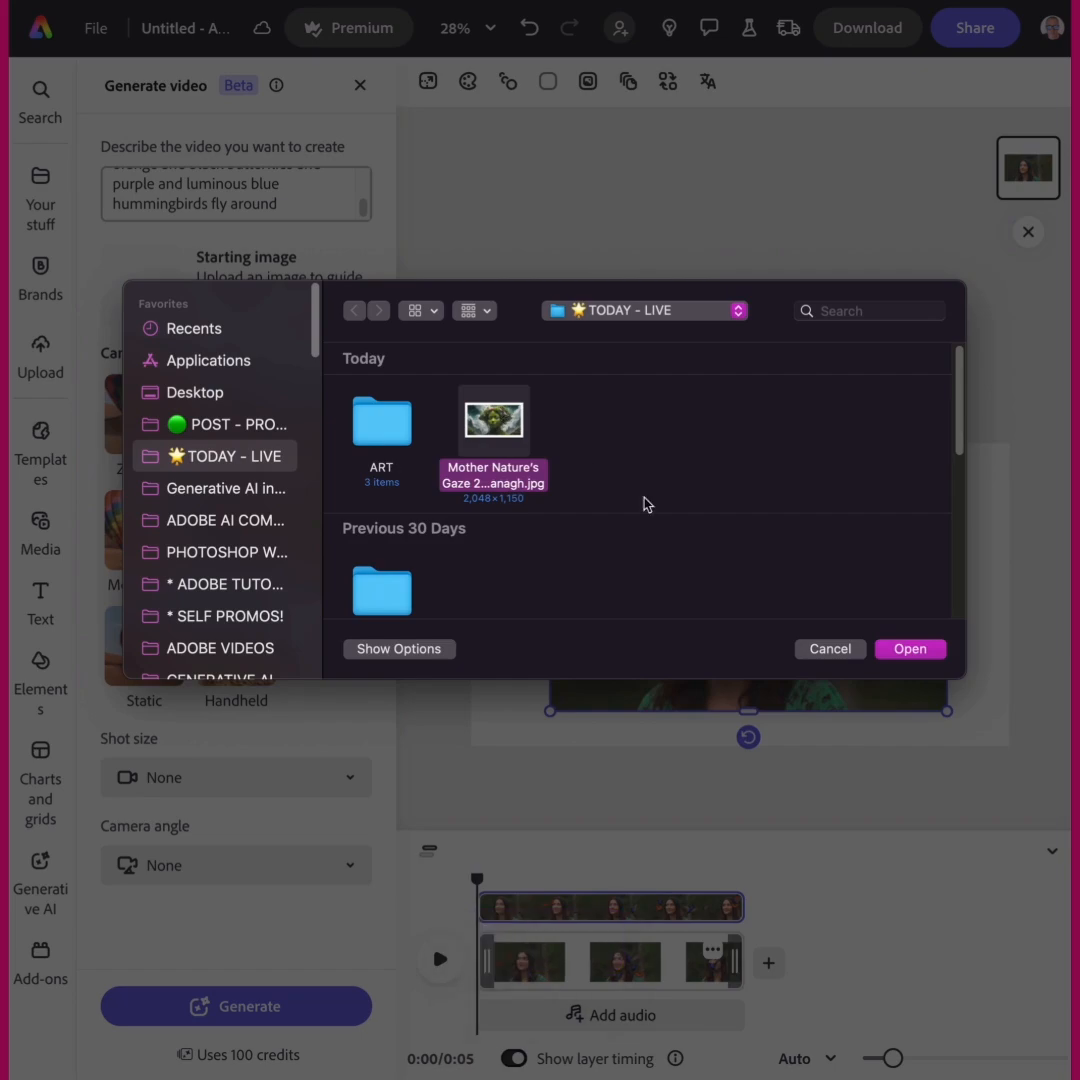
click(910, 650)
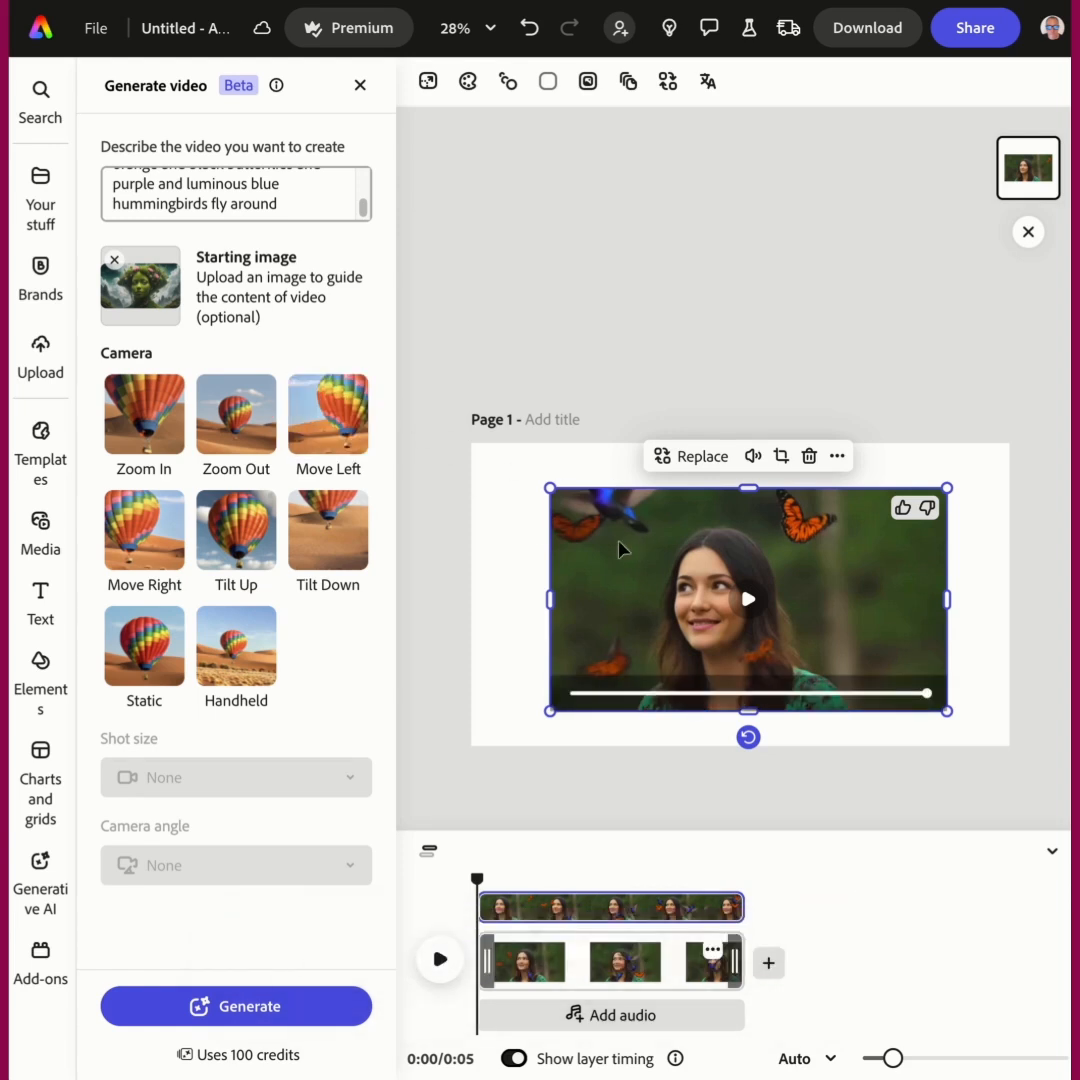
click(255, 1012)
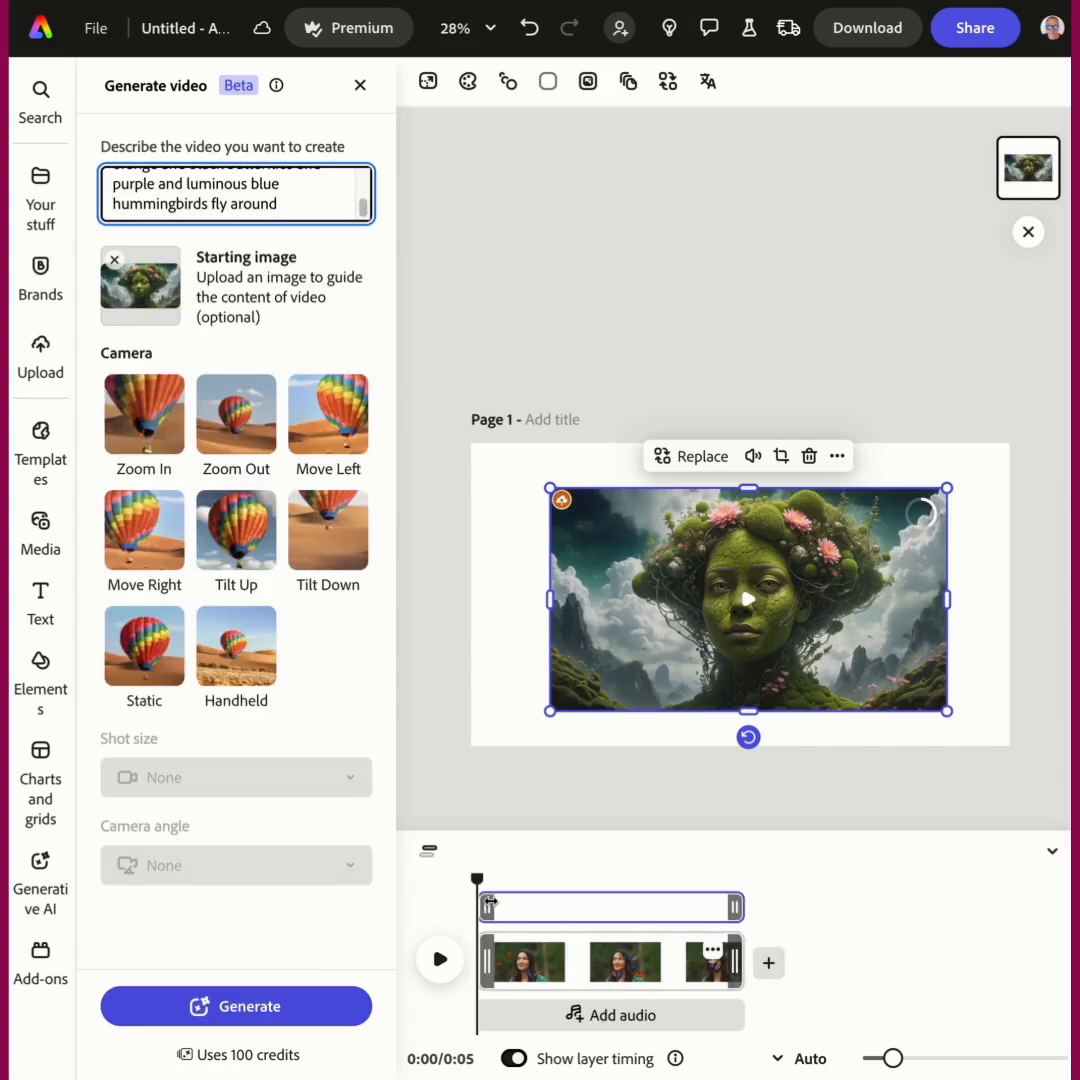
Resize the regenerated Mother Nature video to fill the whole page and play it back
drag(549, 488, 470, 443)
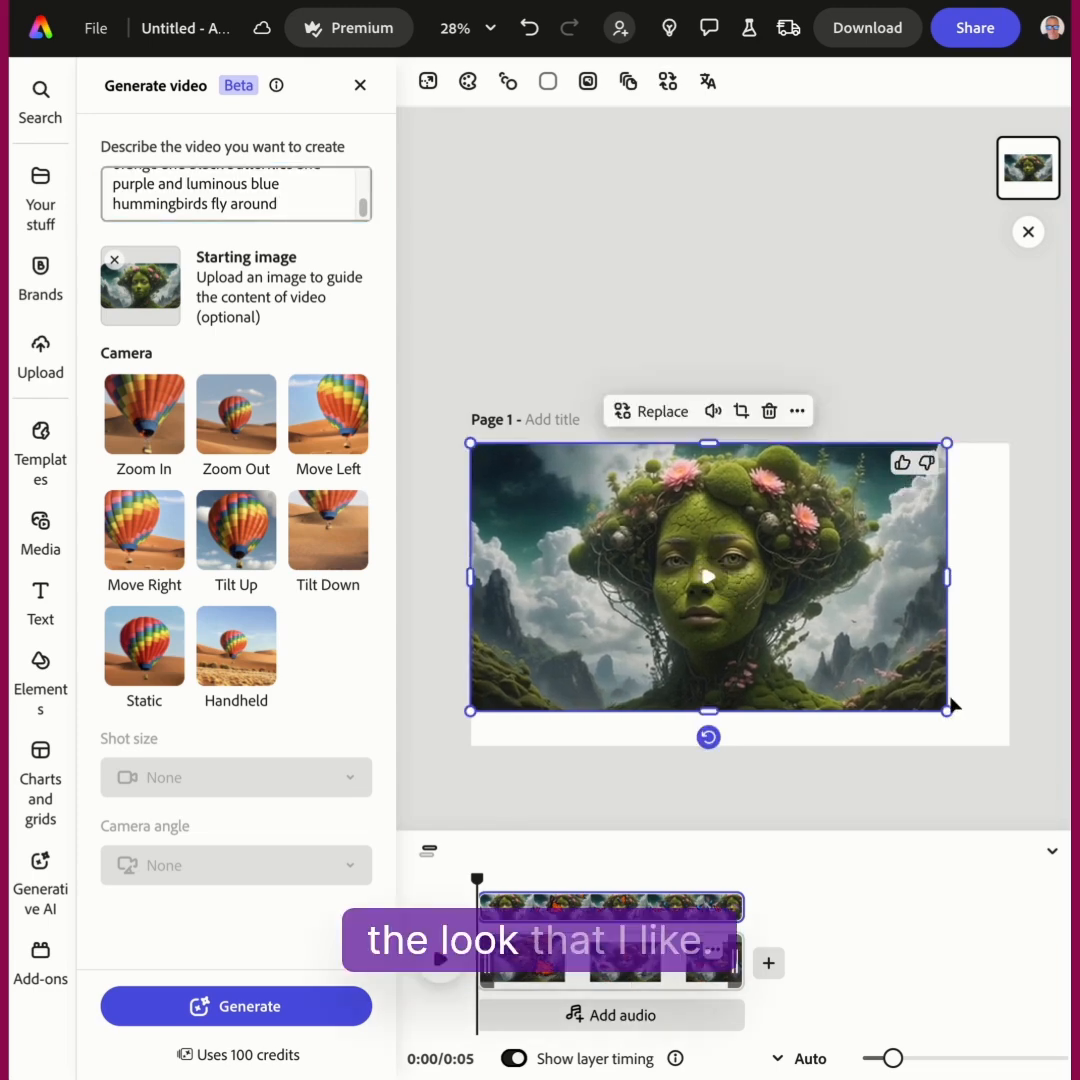
drag(947, 711, 1008, 741)
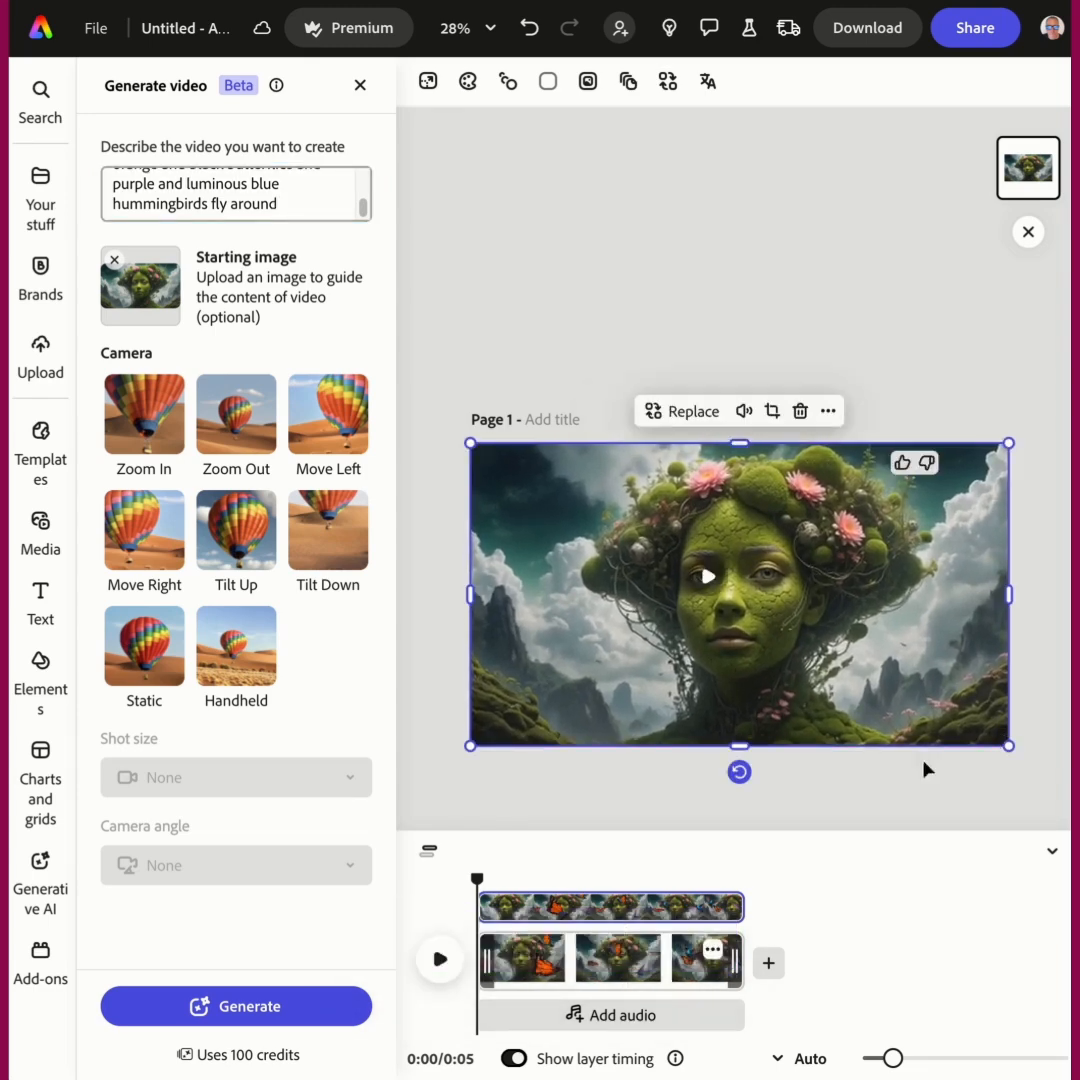
click(749, 597)
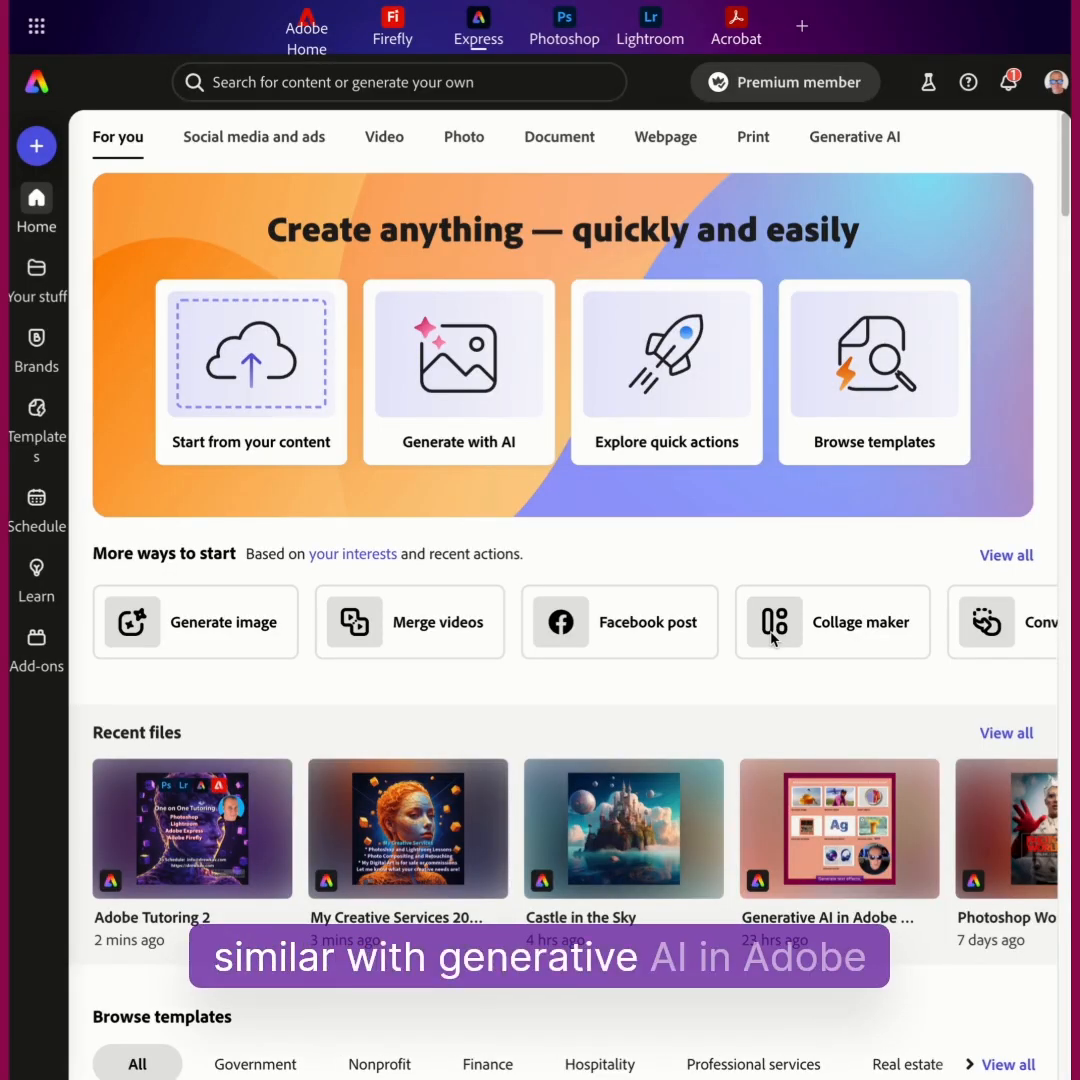
Start the Generate similar action from the home page with "Adobe Tutoring 2.png" from the Desktop as the reference image
click(454, 365)
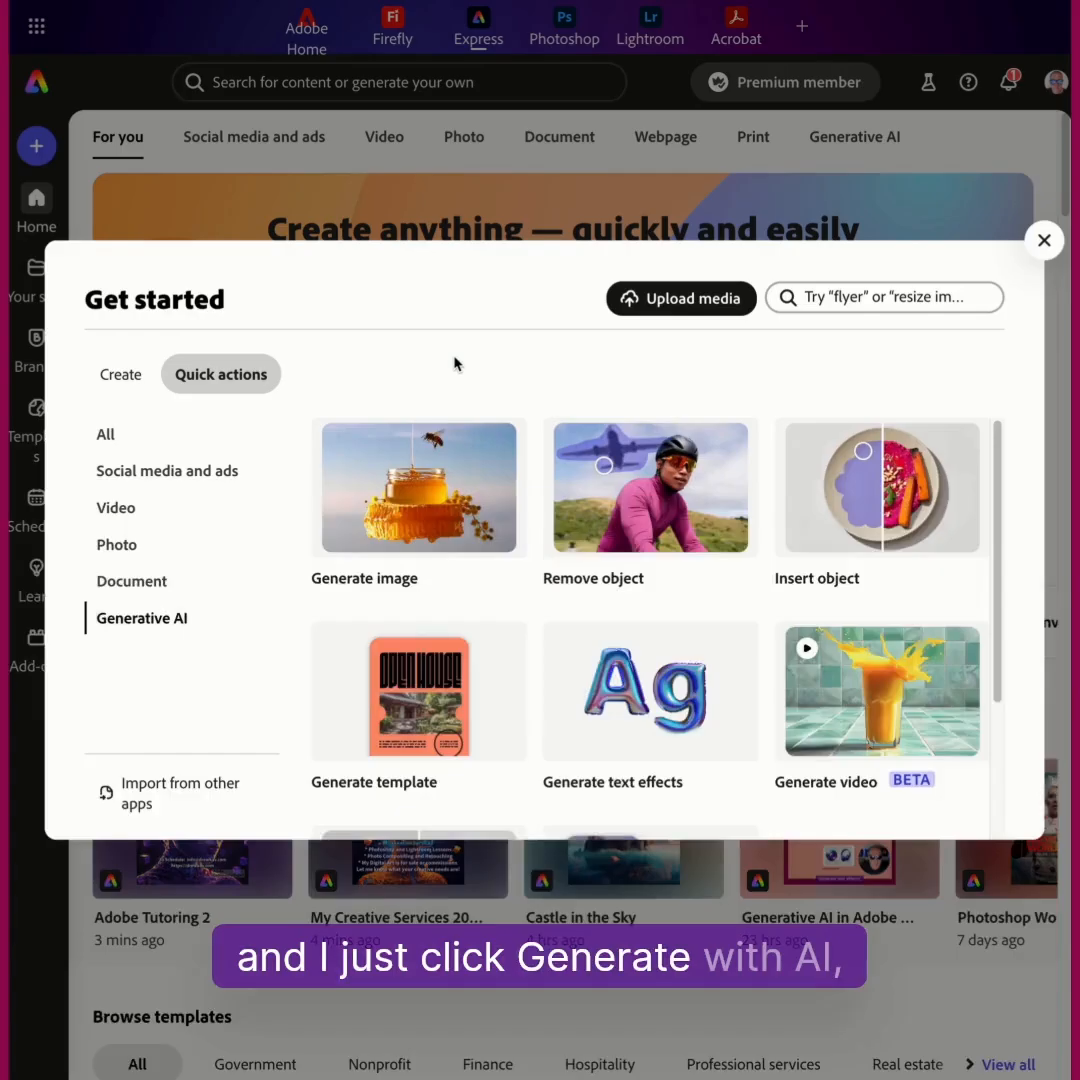
scroll(977, 535, down, 3)
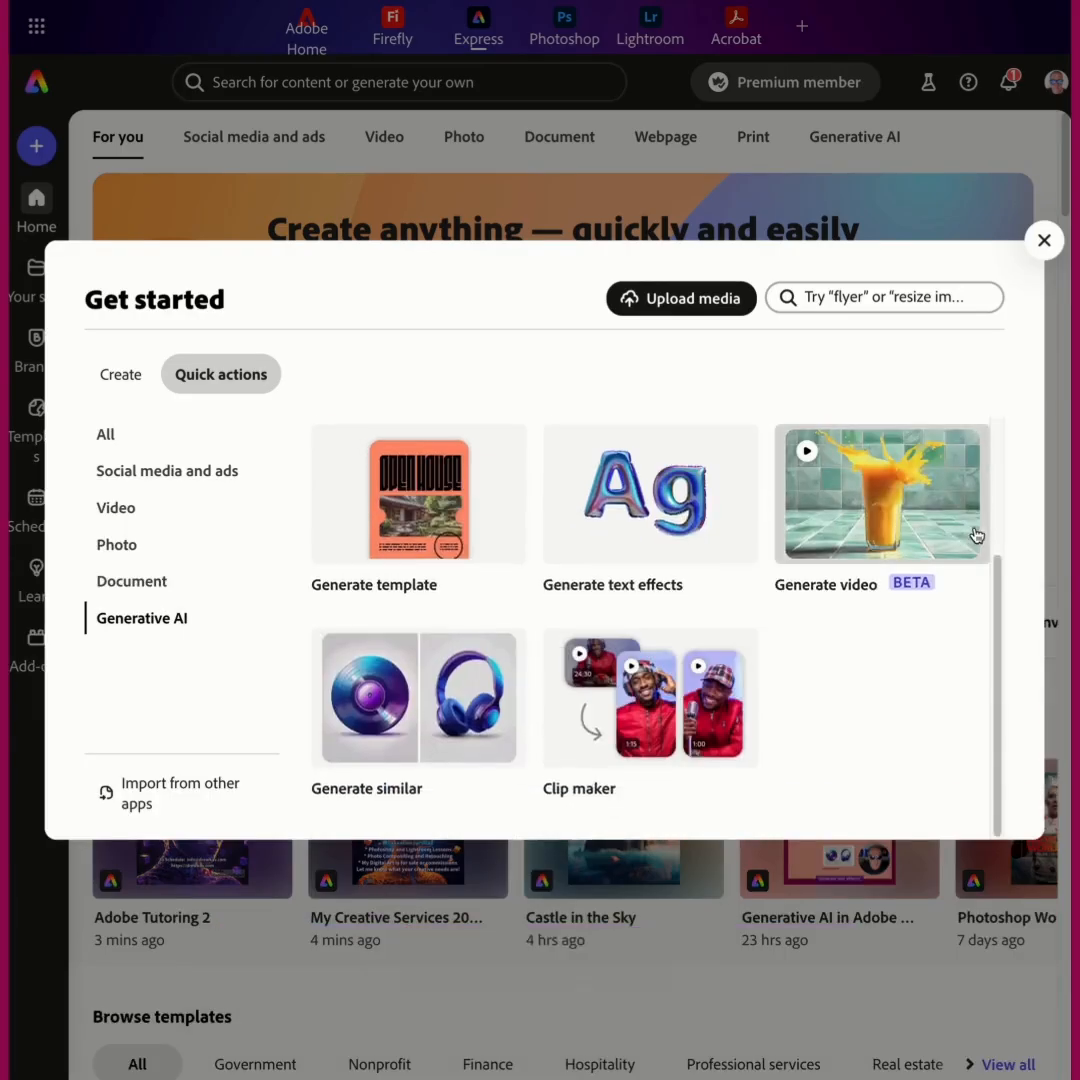
click(452, 692)
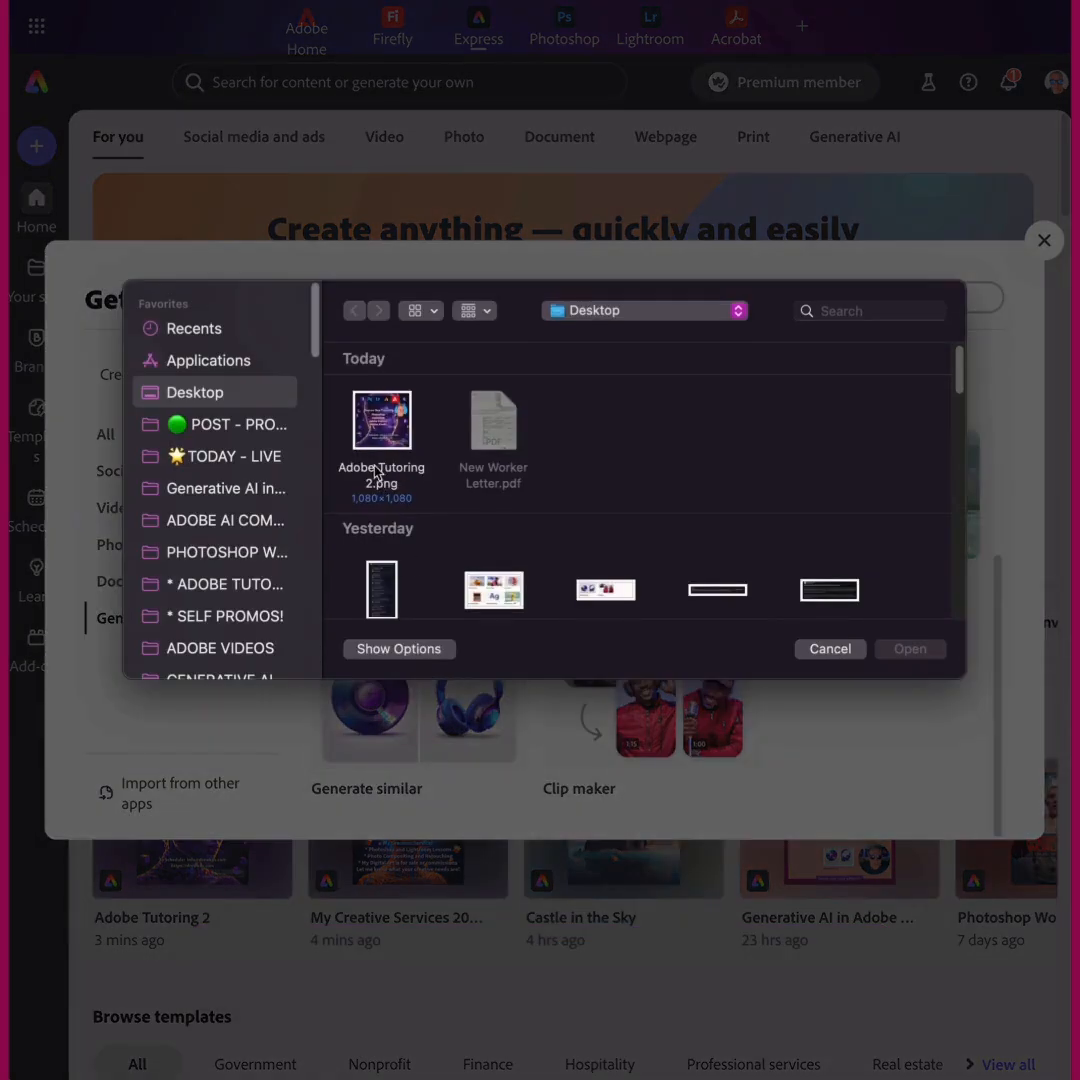
click(380, 430)
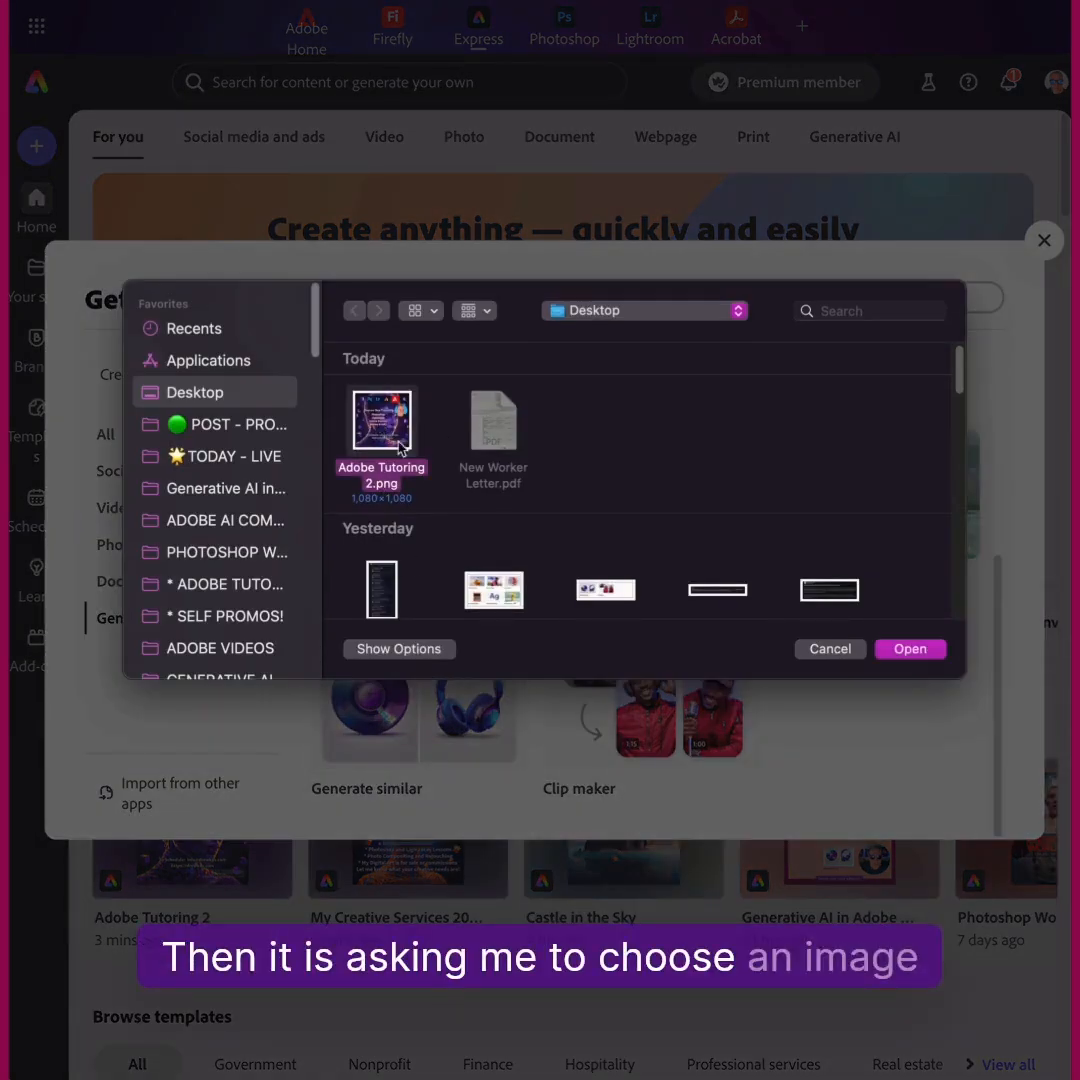
click(920, 650)
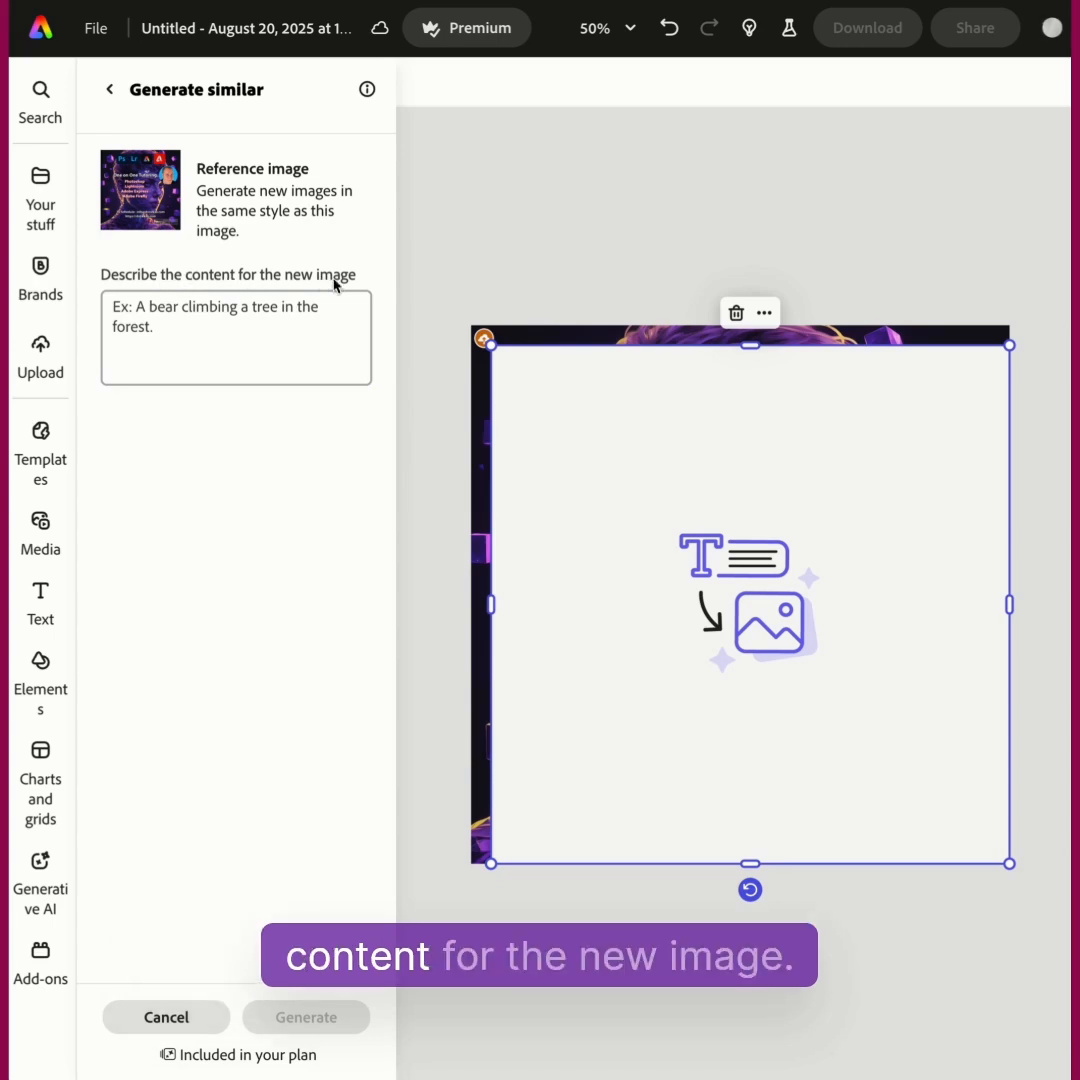
Describe the new image as a purple cyber woman with neon cubes floating around, tutoring info text in the middle, and the same text and top logos
click(163, 306)
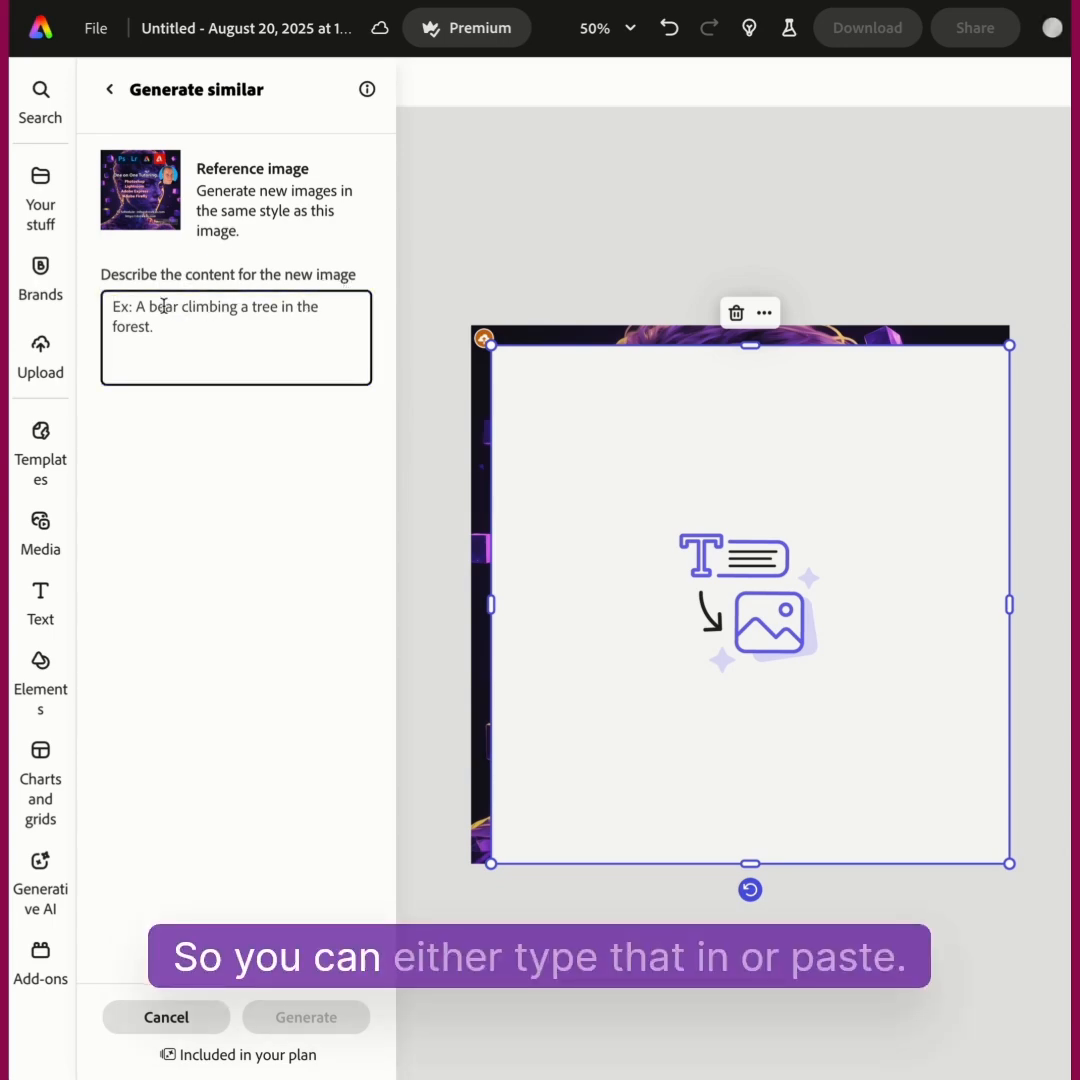
text(Purple Cyber woman with Neon cubes floating around with my Tutoring info text in the middle, keep the text the same and the logos up top the same.)
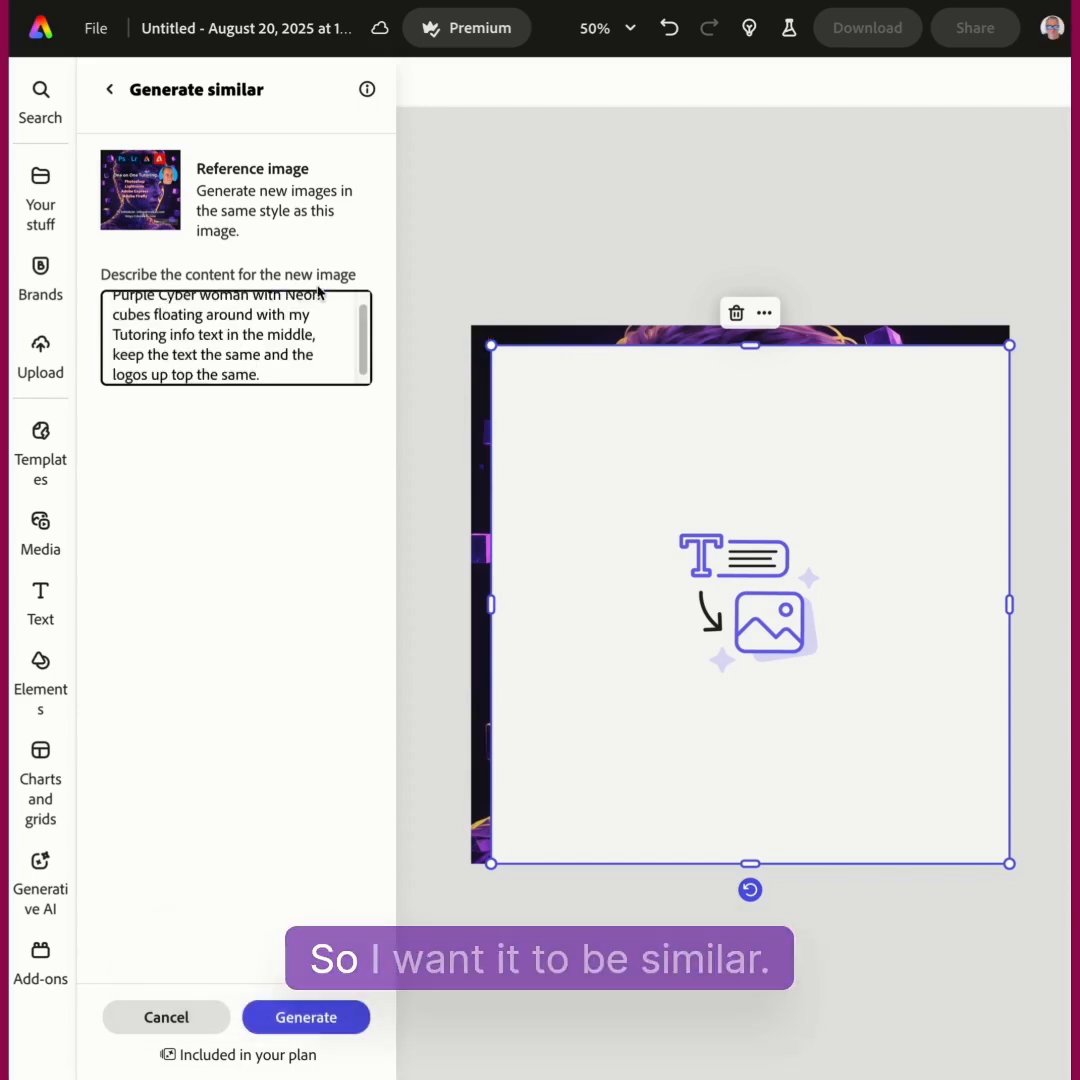
scroll(364, 330, up, 2)
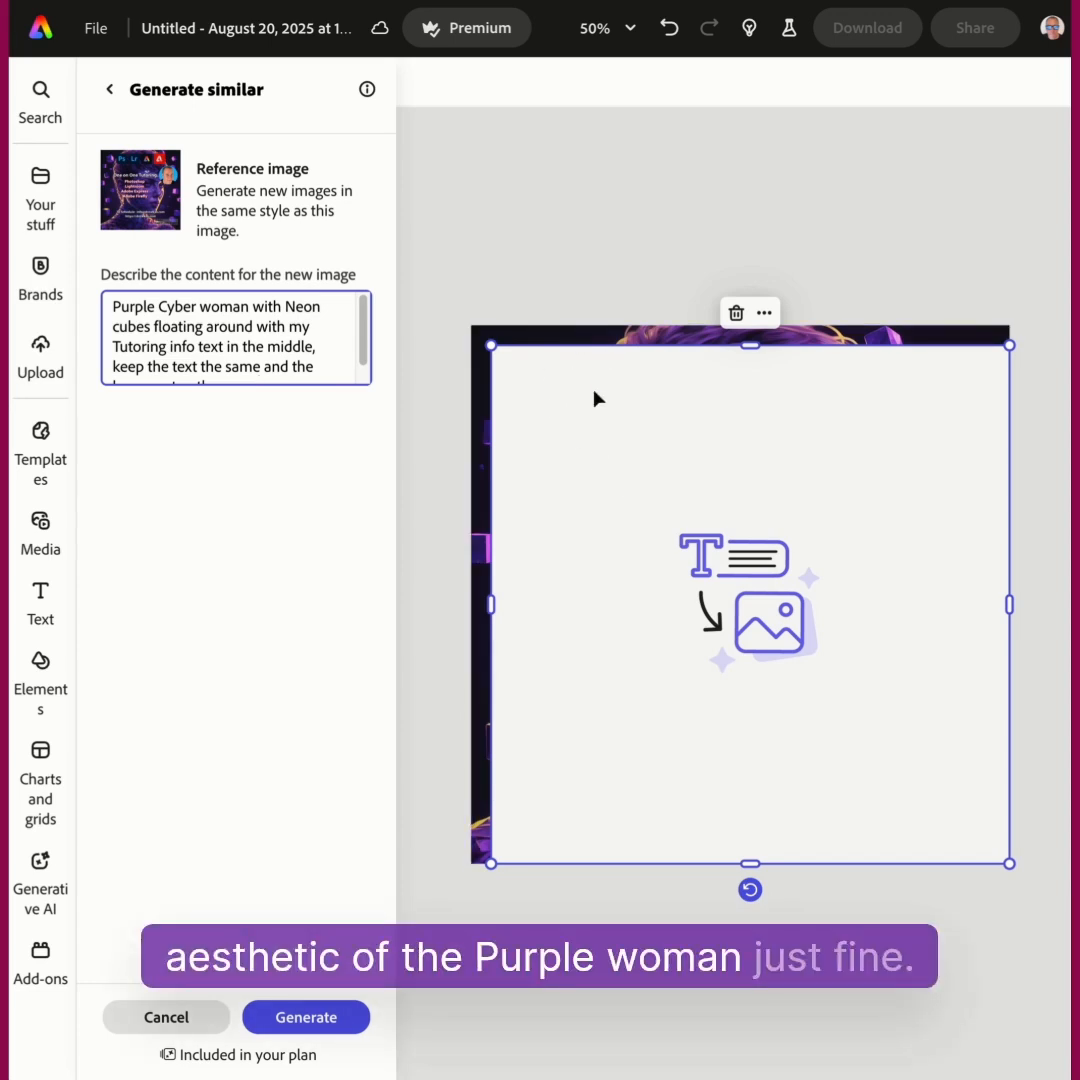
Generate the similar images and preview each variation on the page, ending with the woman in the high-collared metallic suit
click(308, 1017)
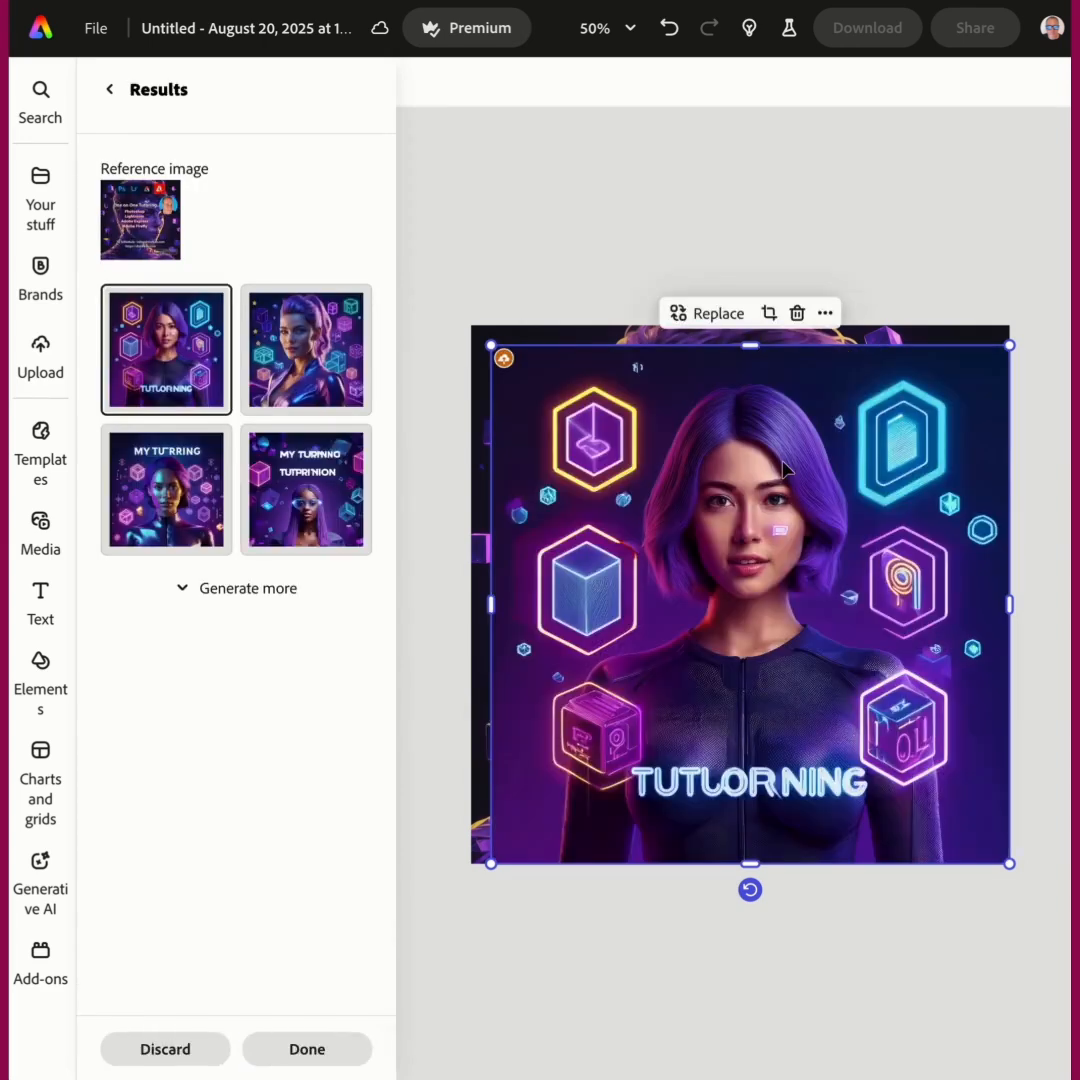
click(305, 350)
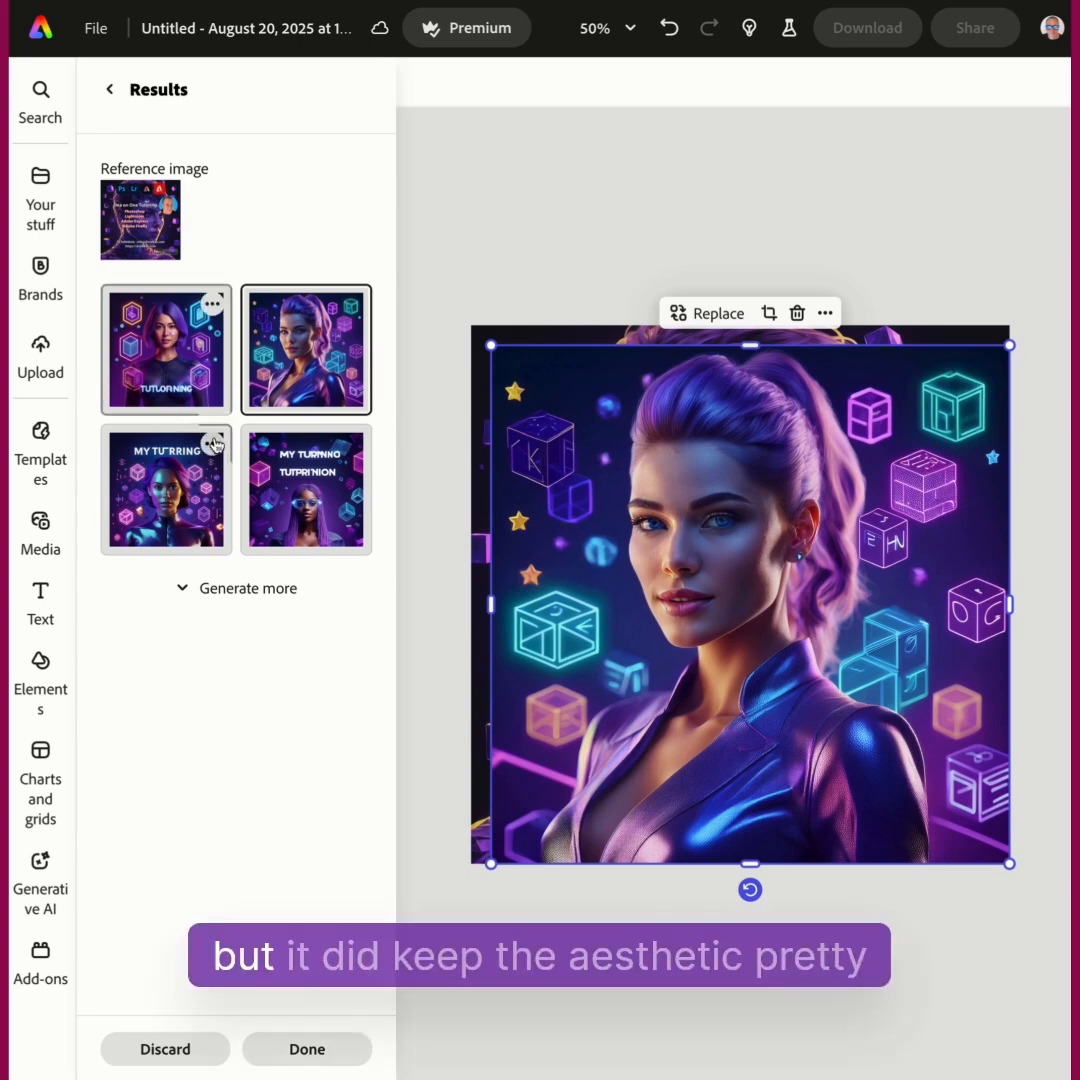
click(175, 355)
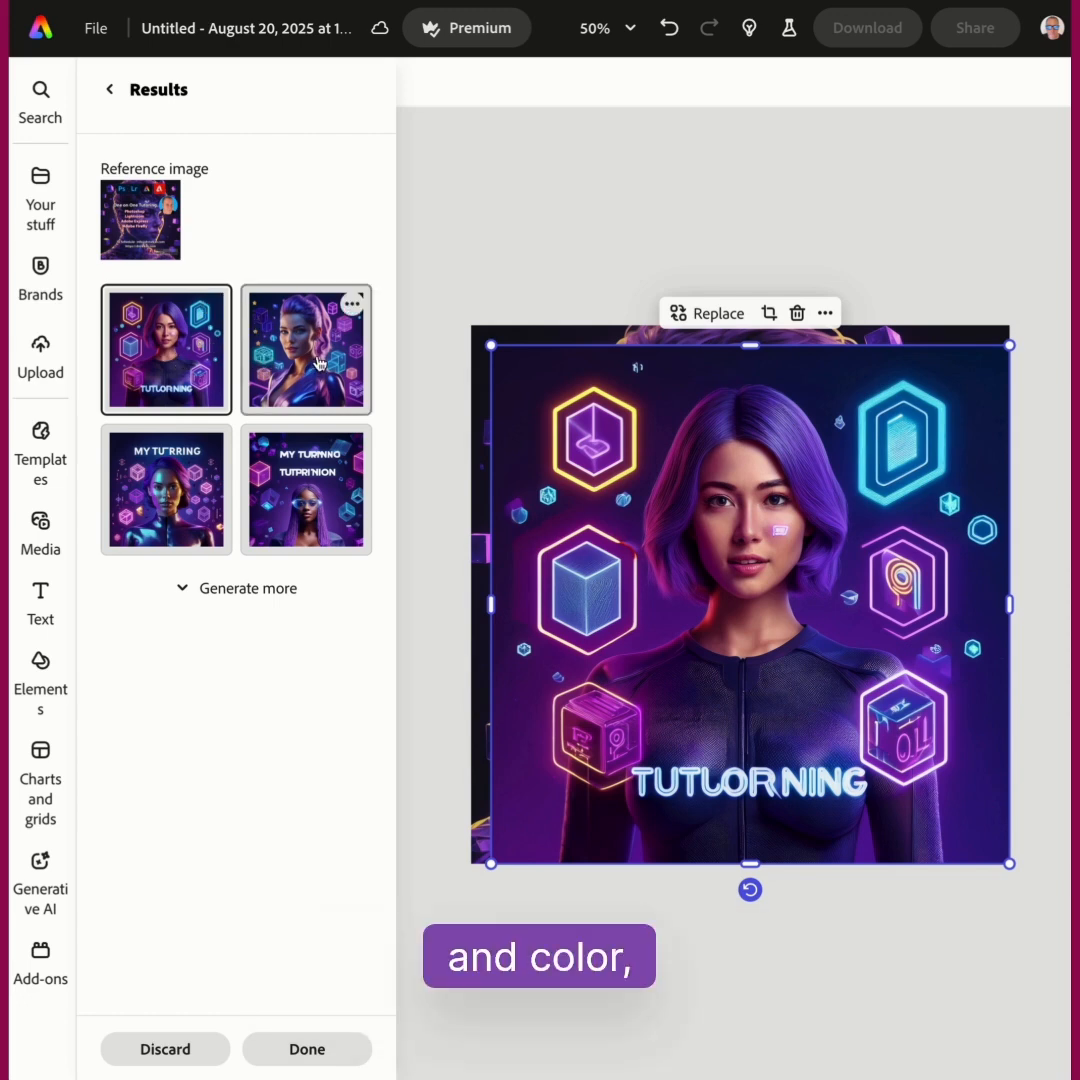
click(320, 362)
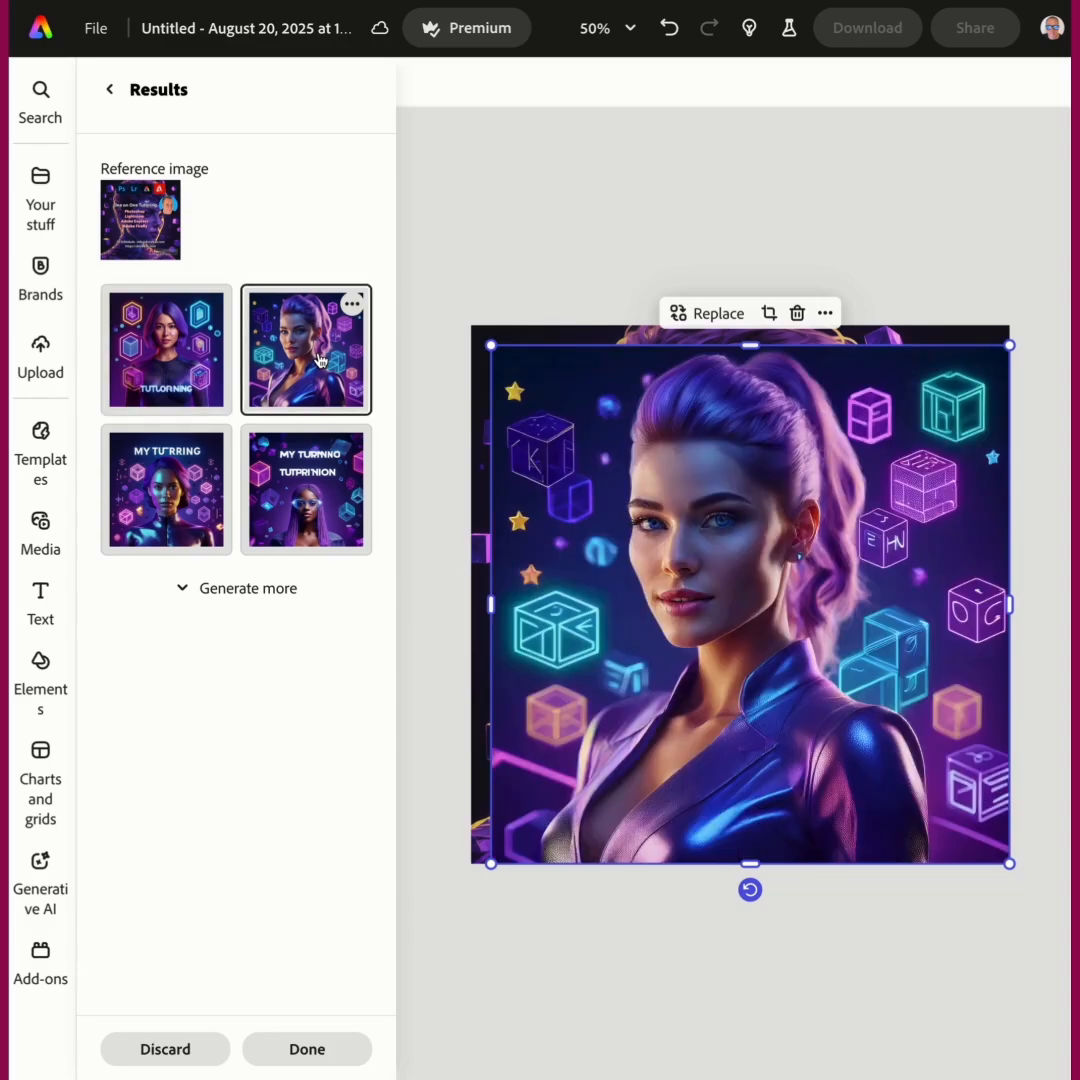
click(262, 436)
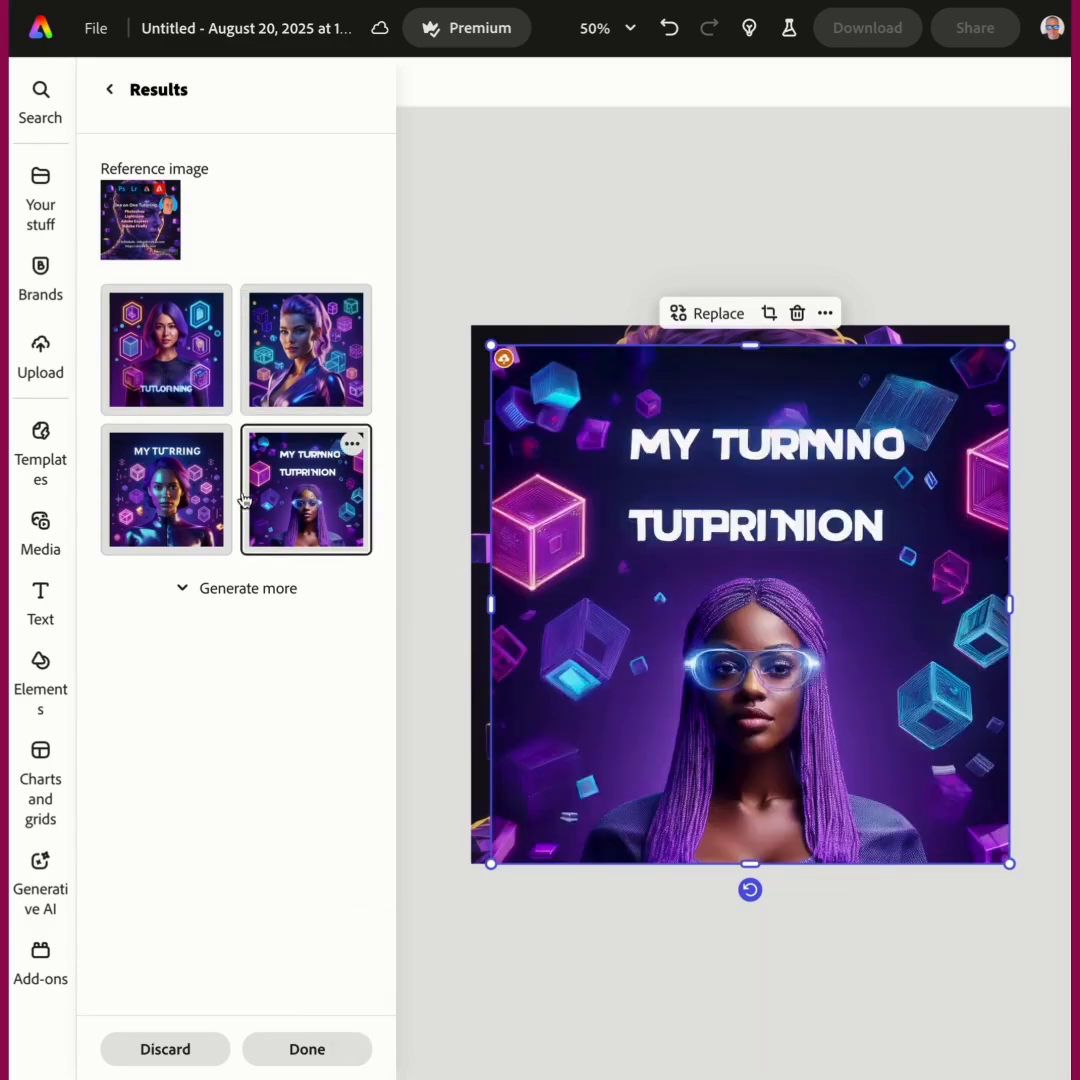
click(165, 492)
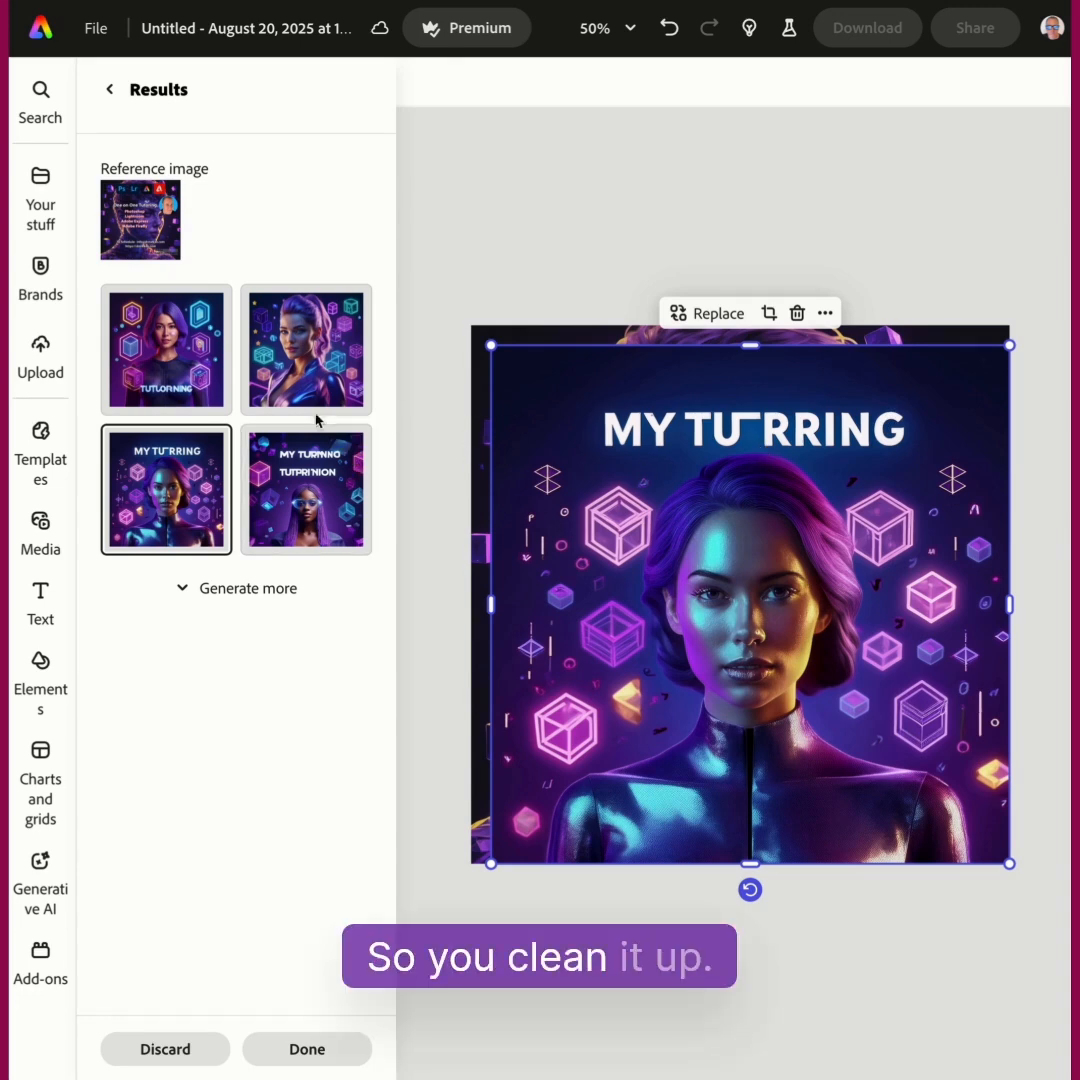
Compare all four generated variations once more, returning to the woman in the high-collared metallic suit
click(180, 330)
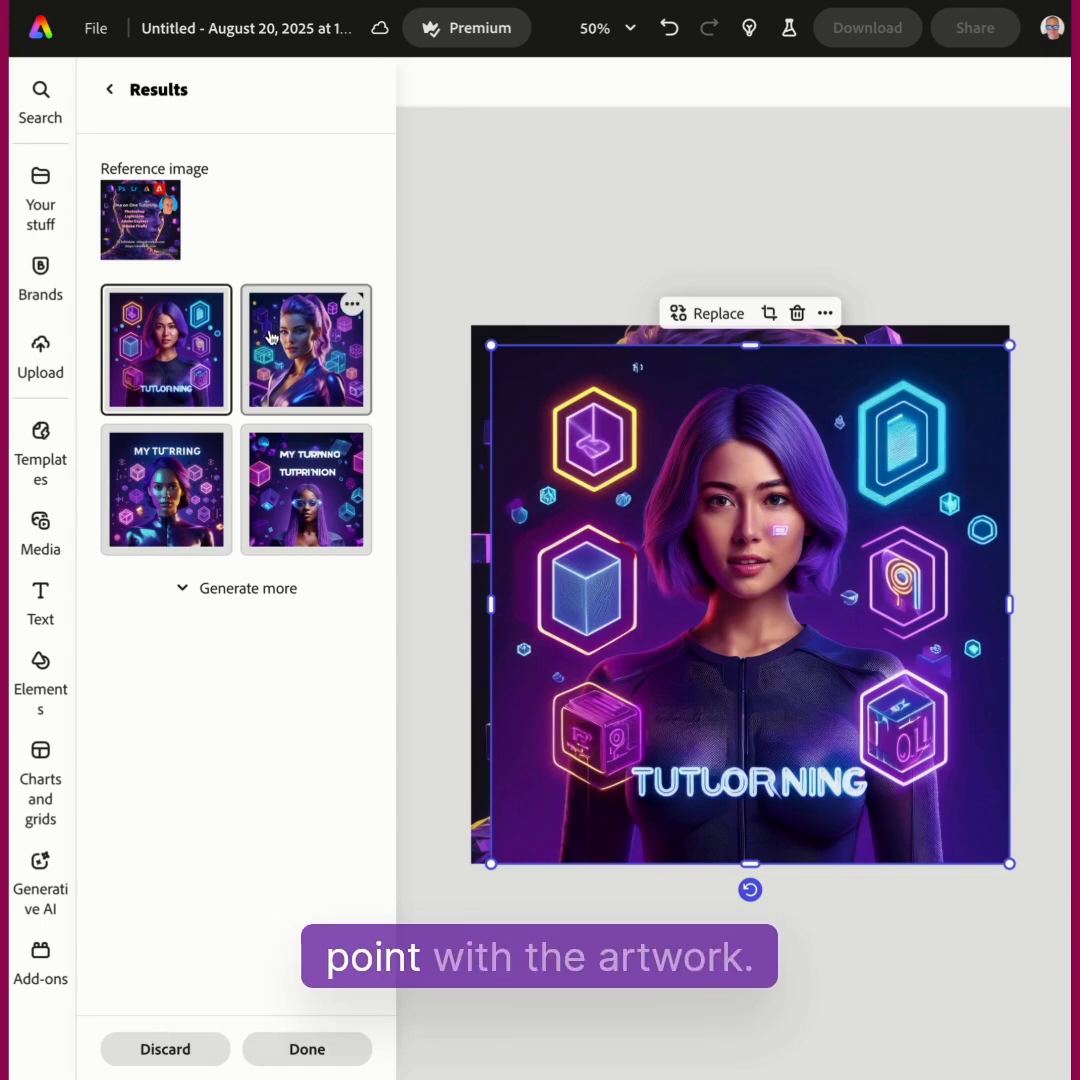
click(296, 344)
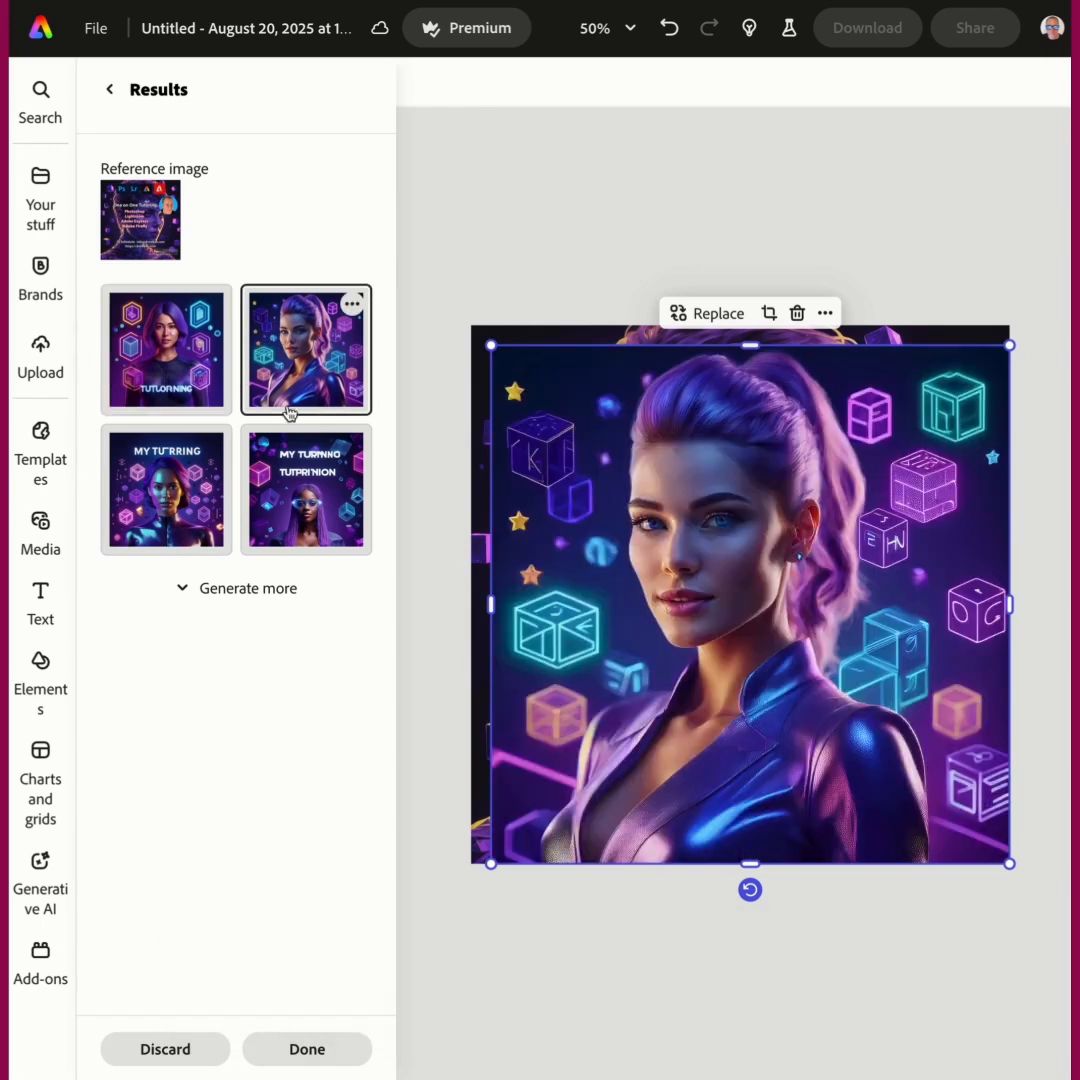
click(305, 485)
click(175, 503)
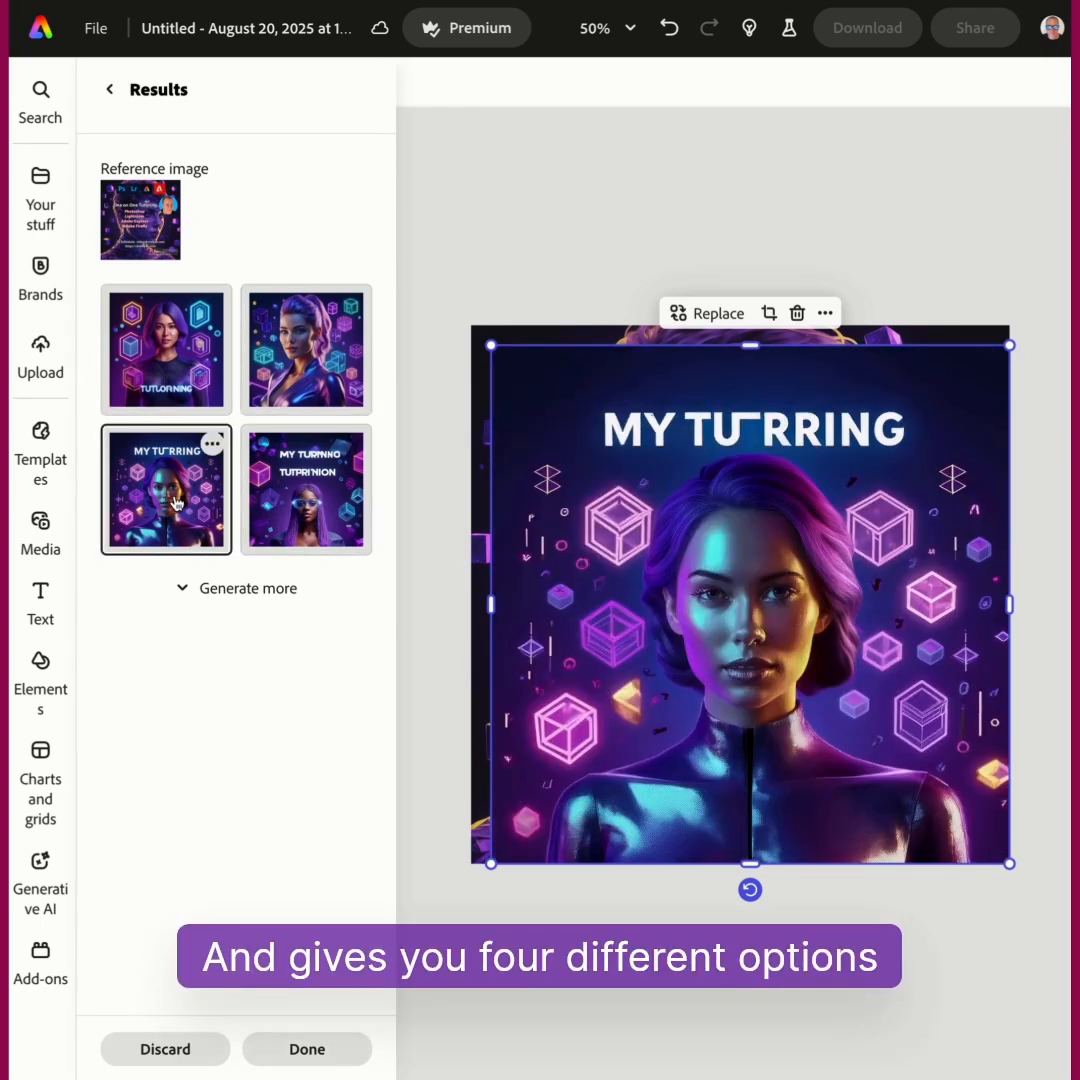